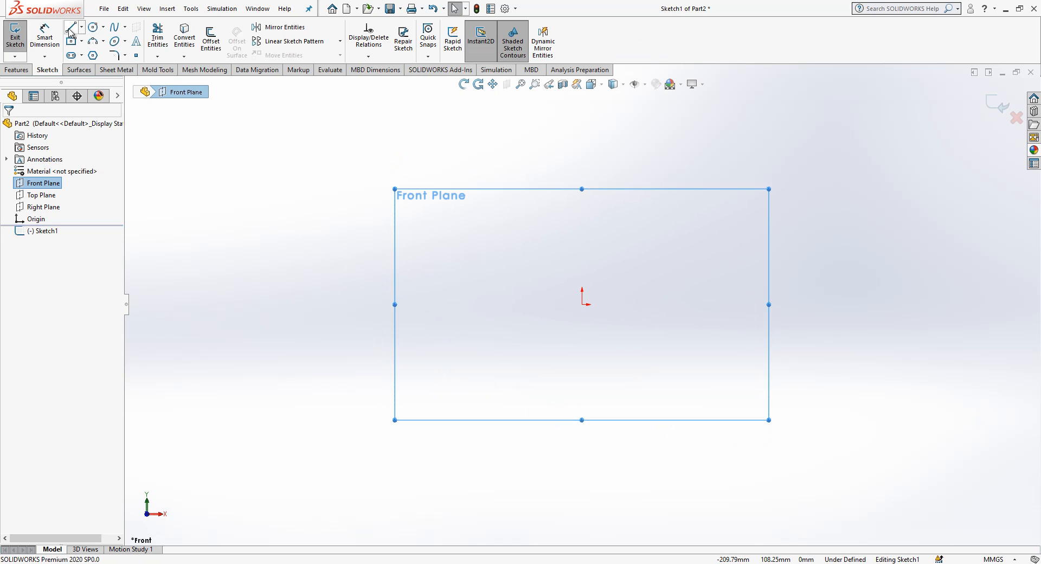
# Sketch a vertical line up from the origin and a horizontal line left from it, then convert both to construction lines
pyautogui.click(69, 30)
pyautogui.click(584, 305)
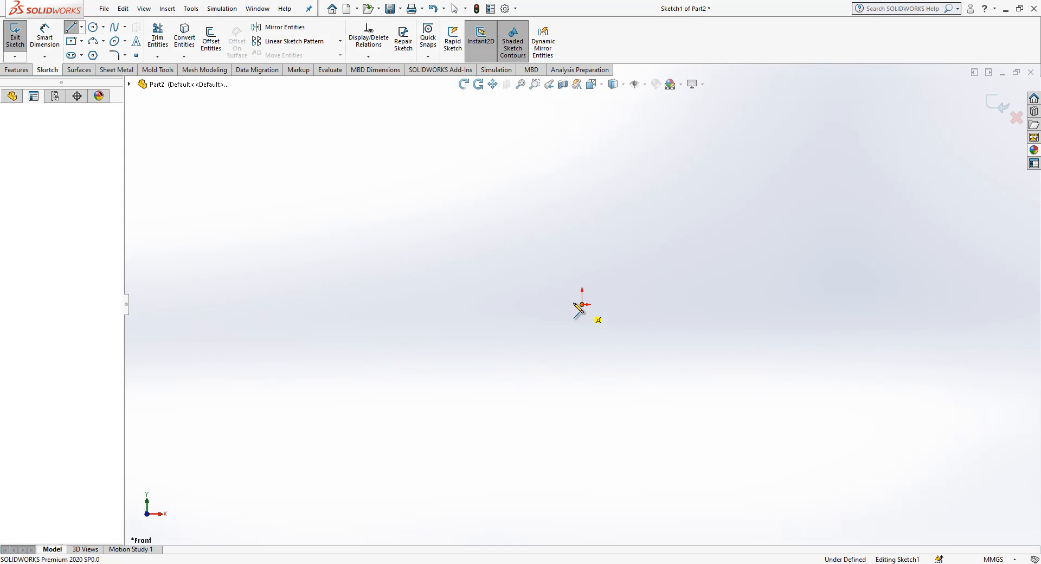
pyautogui.press('Escape')
pyautogui.press('Return')
pyautogui.click(582, 185)
pyautogui.click(582, 304)
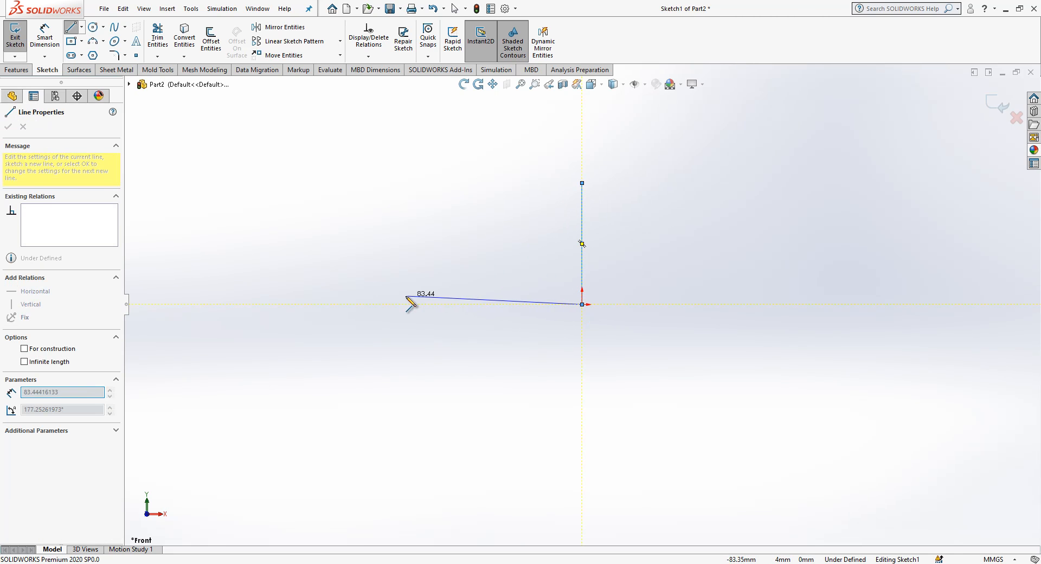
pyautogui.click(376, 304)
pyautogui.press('Escape')
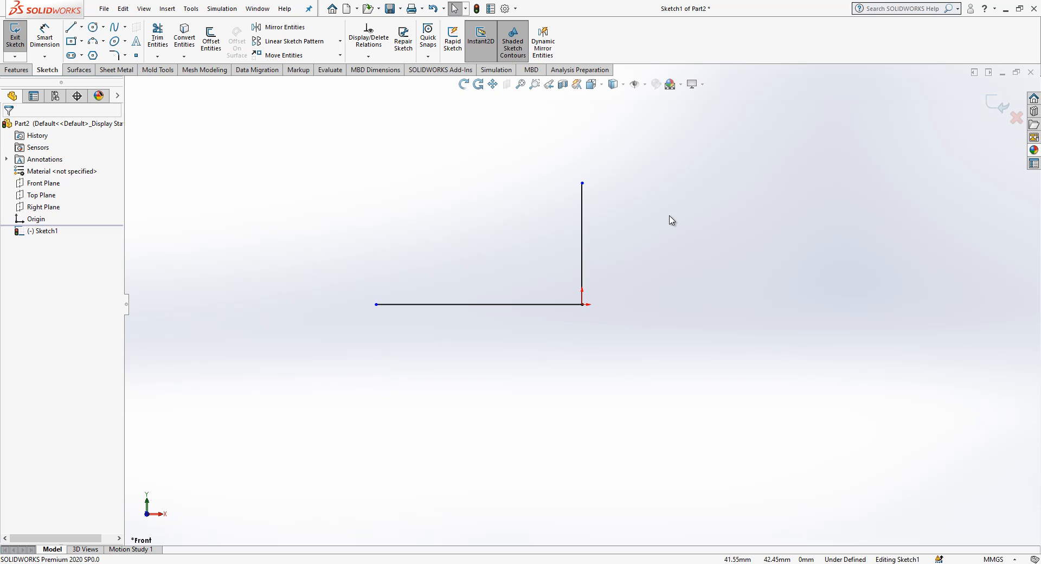
pyautogui.moveTo(687, 187); pyautogui.dragTo(362, 374)
pyautogui.click(413, 352)
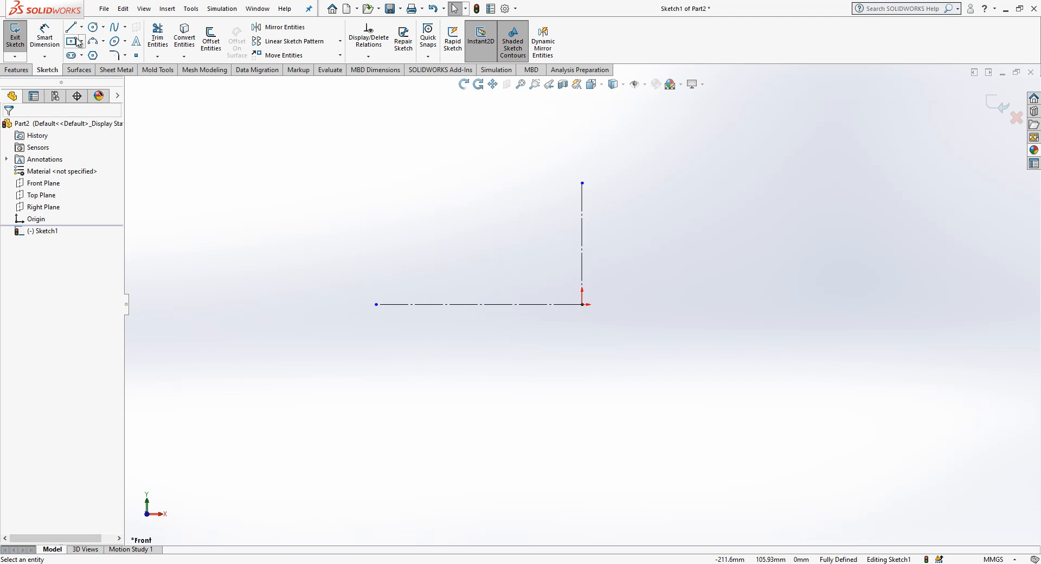
# Sketch the lower profile from the origin: an about 79 mm base along the horizontal centerline, a vertical left edge, a sloped edge and a tangent arc
pyautogui.press('l')
pyautogui.click(583, 304)
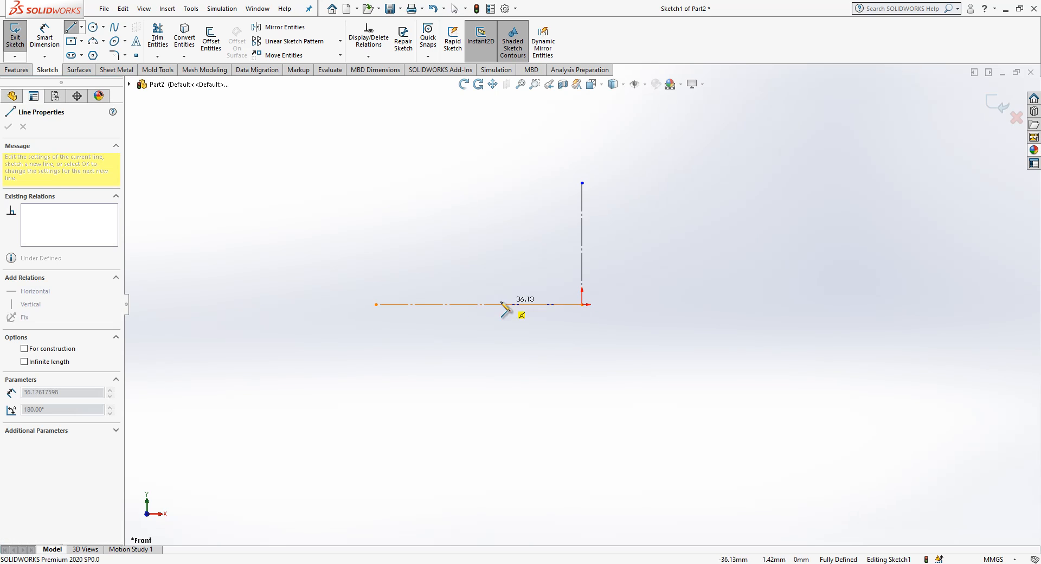
pyautogui.click(415, 304)
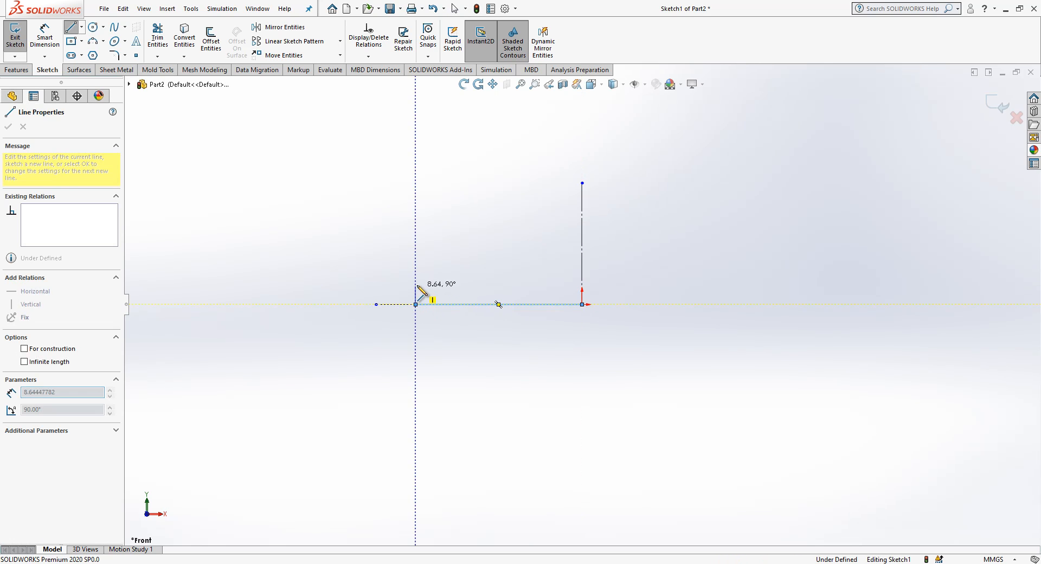
pyautogui.click(477, 271)
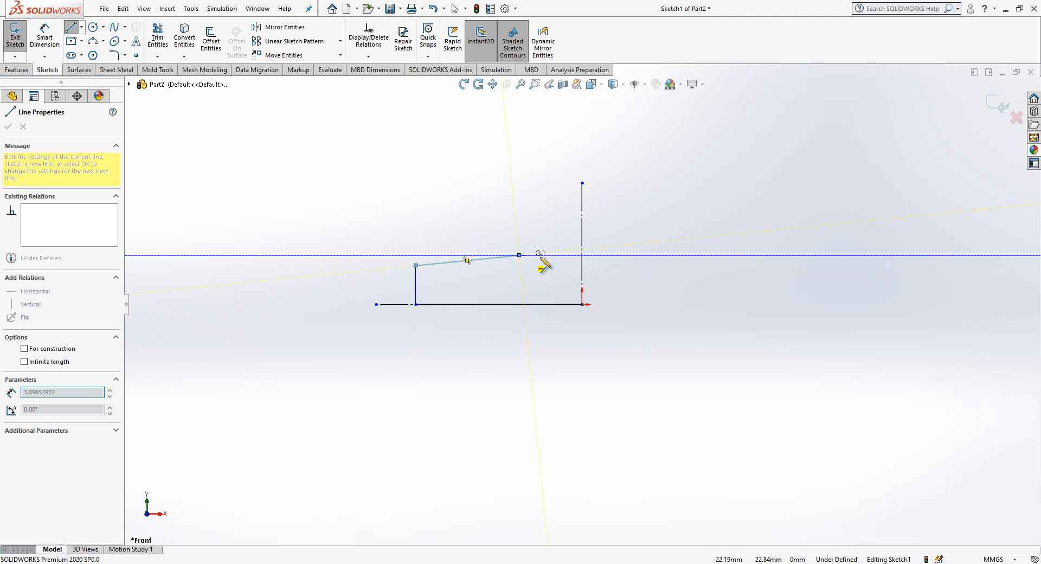
pyautogui.click(519, 256)
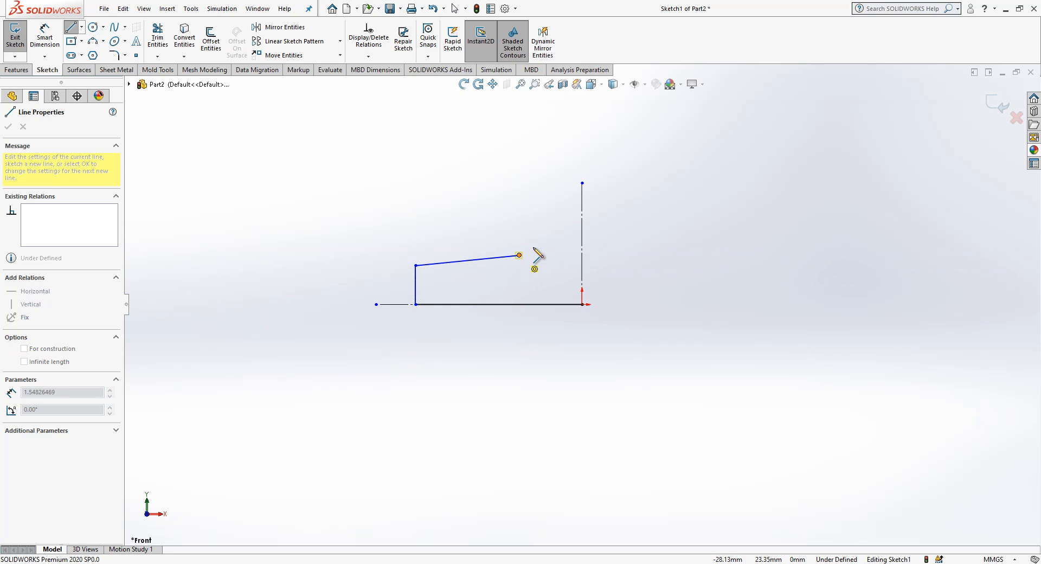
pyautogui.click(519, 209)
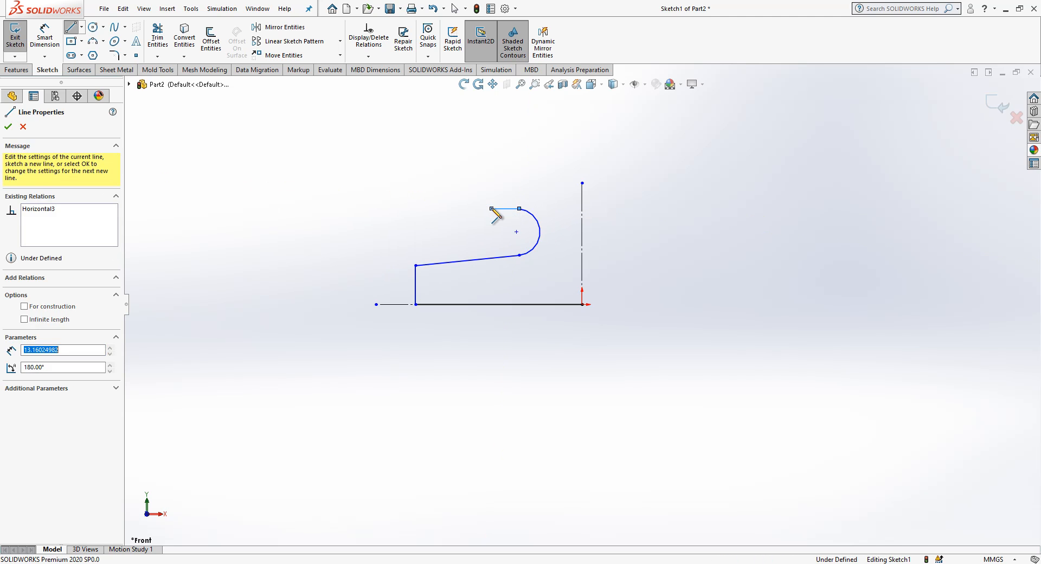
# Continue the profile from the arc with an about 13 mm line leftward, a vertical line upward and a horizontal top edge toward the vertical centerline
pyautogui.click(491, 208)
pyautogui.click(491, 174)
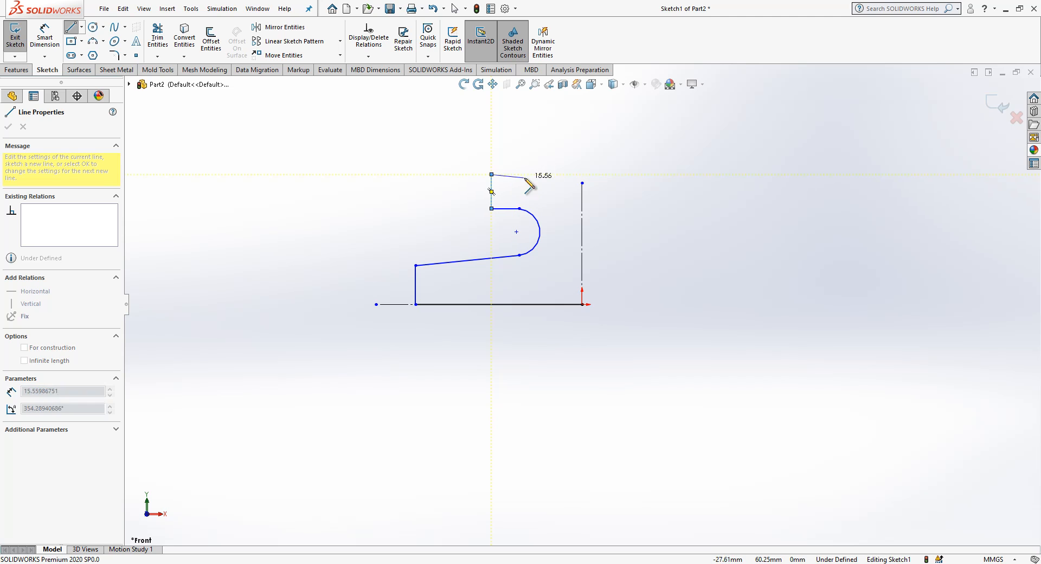
pyautogui.click(551, 174)
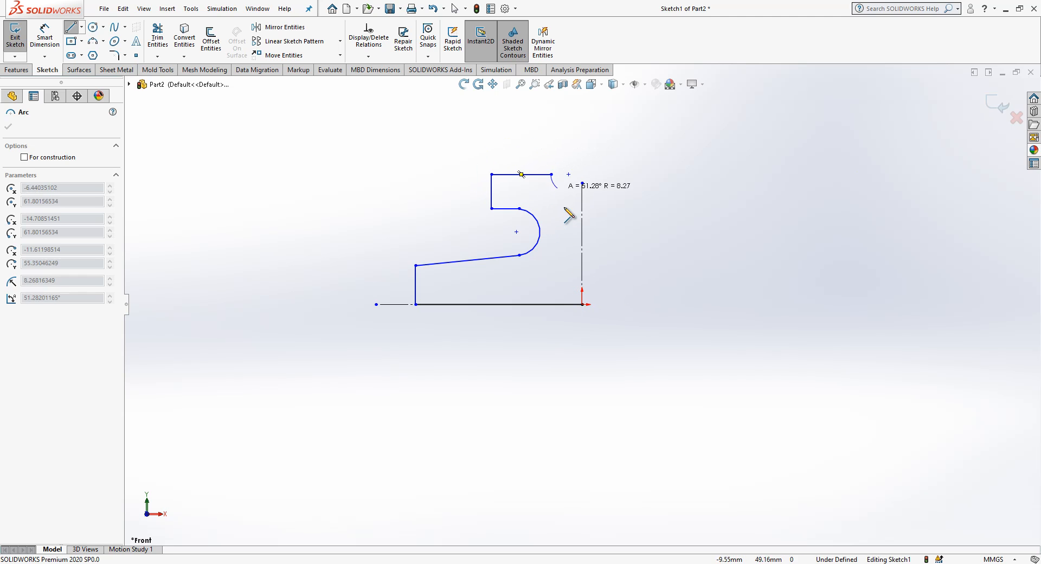
pyautogui.press('Escape')
# Close the profile with a three-point arc from the right end of the top edge to the origin, bulging outward
pyautogui.click(94, 41)
pyautogui.click(552, 174)
pyautogui.click(582, 304)
pyautogui.click(583, 247)
pyautogui.press('Escape')
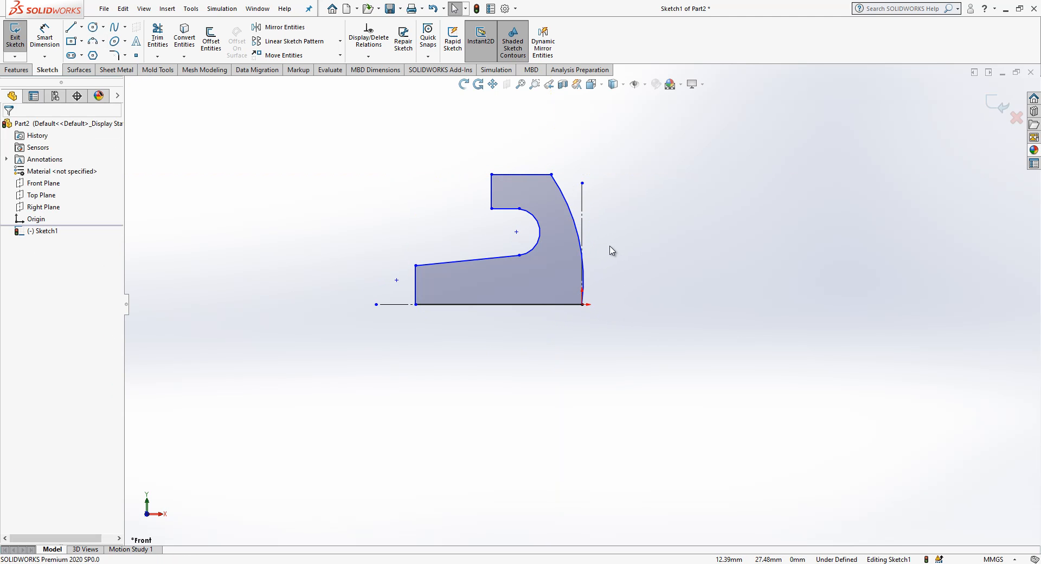
# Dimension the profile's base line to 25 mm
pyautogui.scroll(-2, 631, 216)
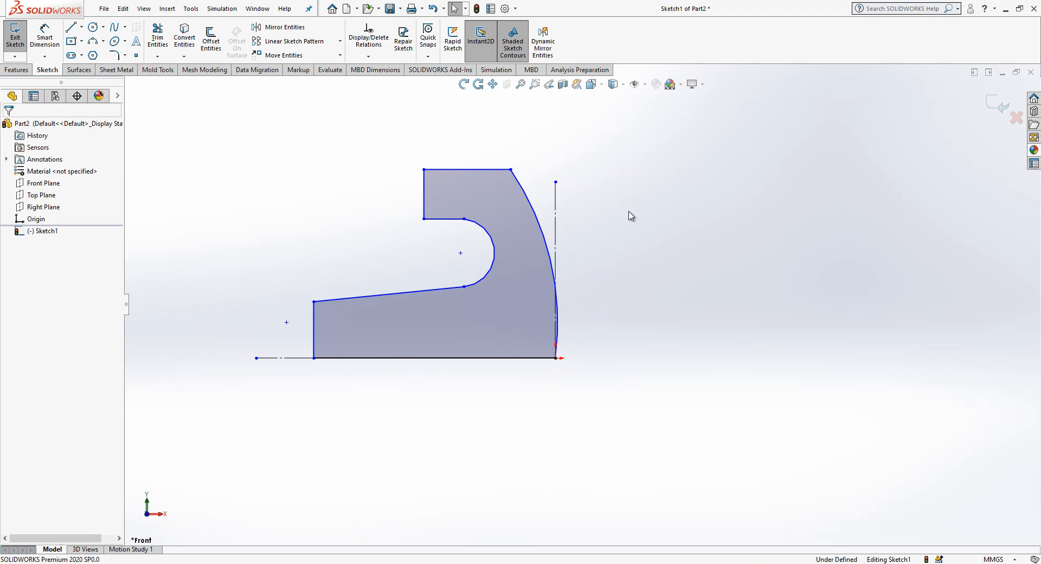
pyautogui.click(49, 41)
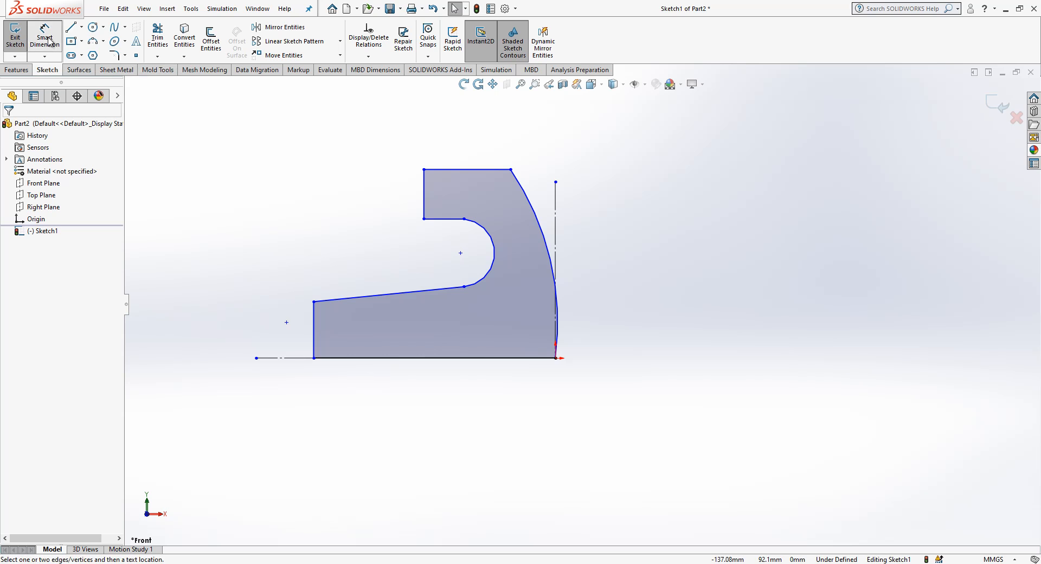
pyautogui.click(328, 362)
pyautogui.click(391, 444)
pyautogui.write('25')
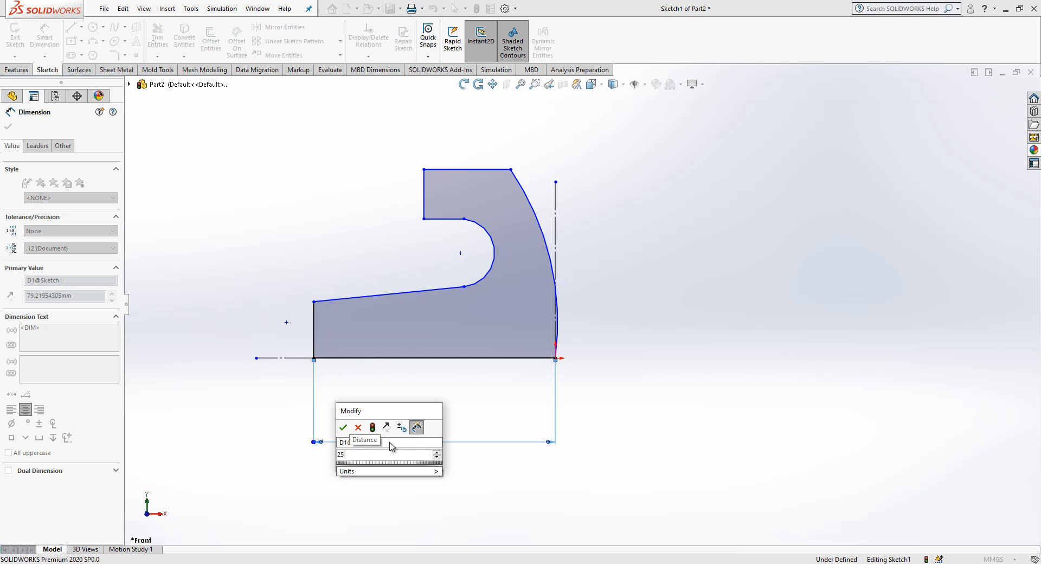
pyautogui.press('Return')
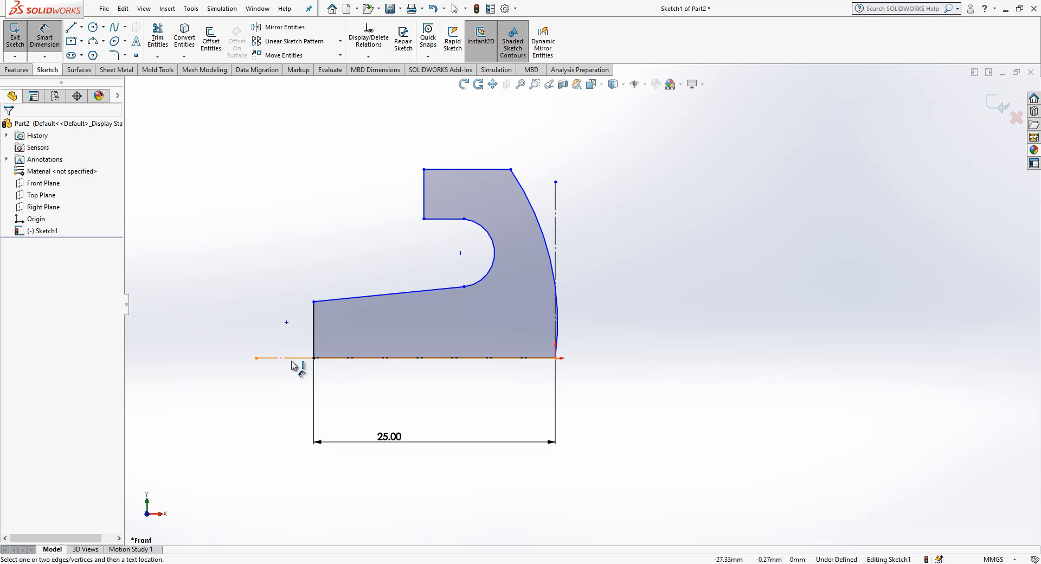
# Add a doubled (diameter) dimension of 40 mm between the horizontal centerline and the profile's top edge
pyautogui.click(293, 359)
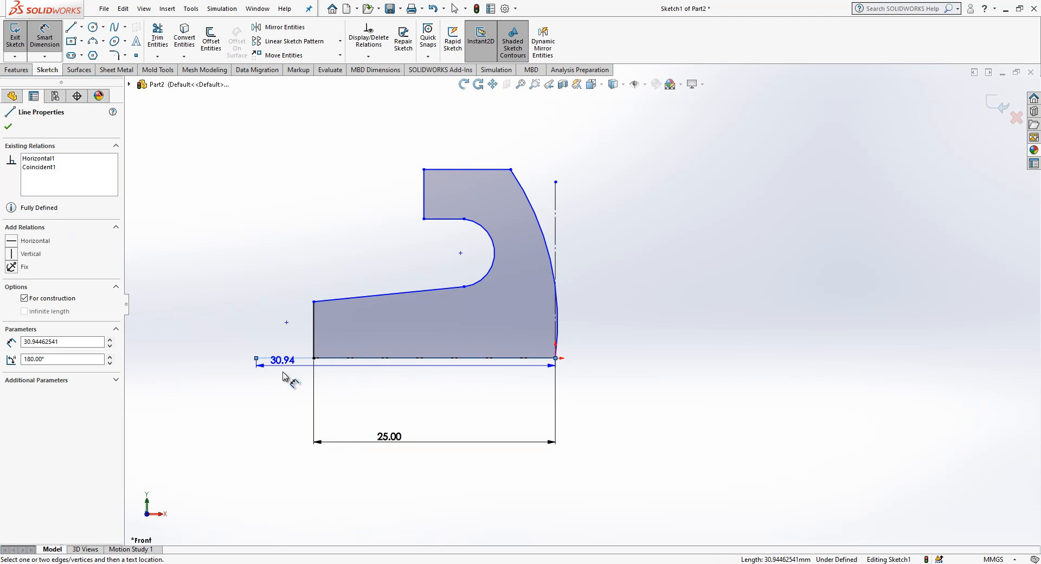
pyautogui.click(491, 170)
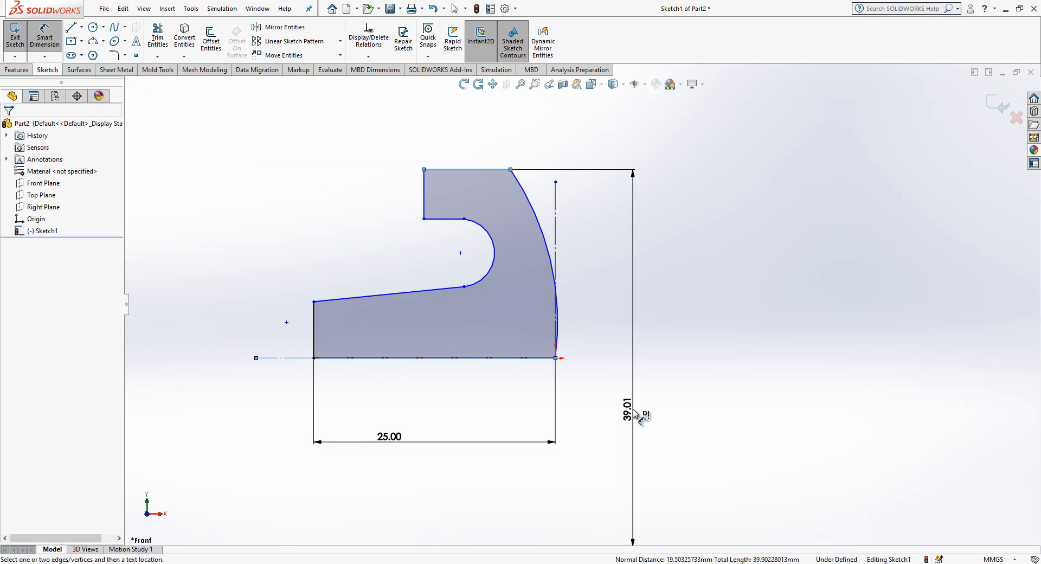
pyautogui.click(637, 417)
pyautogui.write('40')
pyautogui.press('Return')
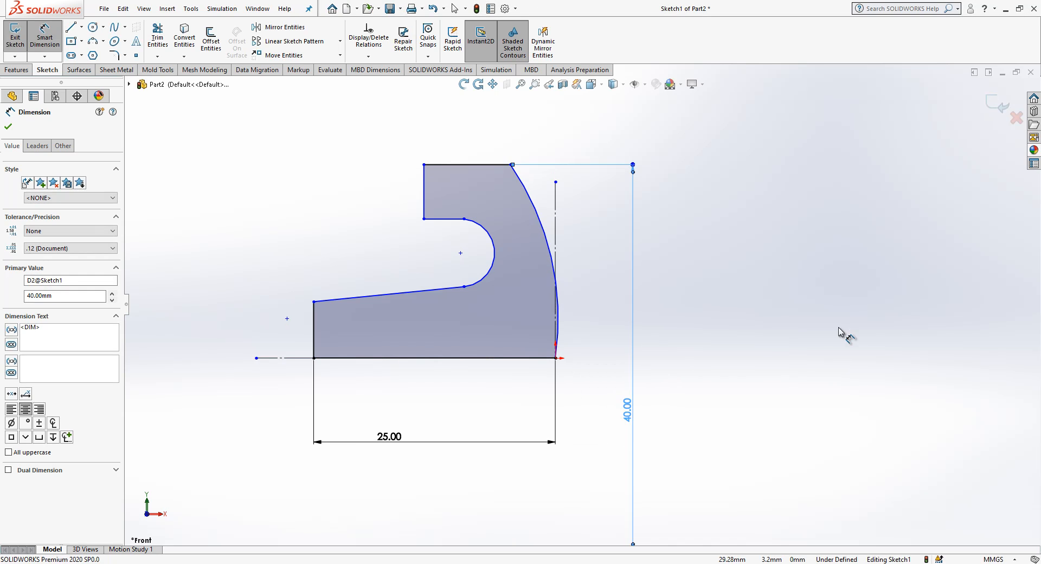
pyautogui.press('Escape')
pyautogui.press('Escape')
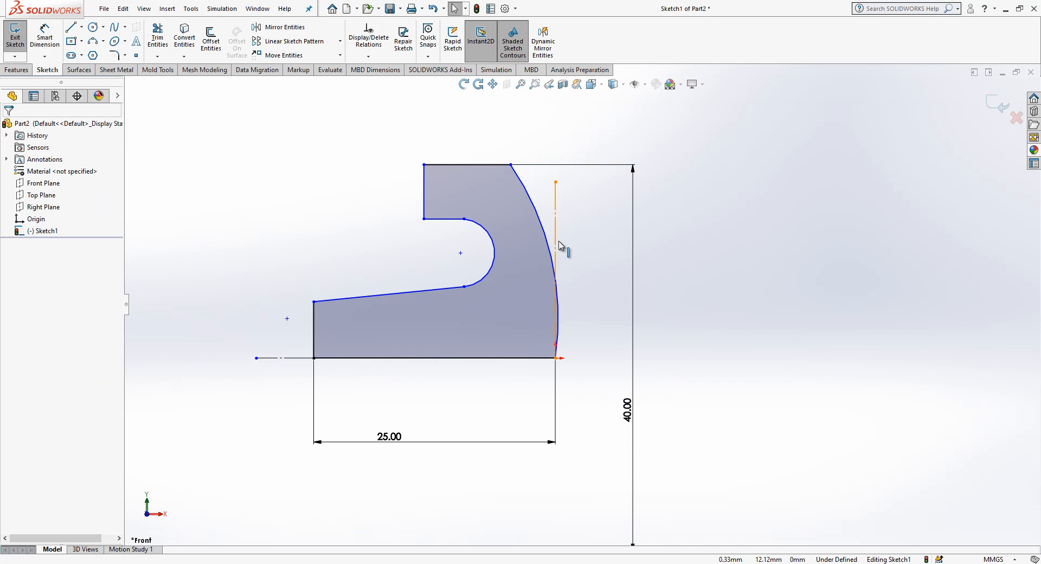
# Make the large outer arc tangent to the vertical centerline
pyautogui.click(558, 246)
pyautogui.keyDown('ctrl'); pyautogui.click(558, 304); pyautogui.keyUp('ctrl')
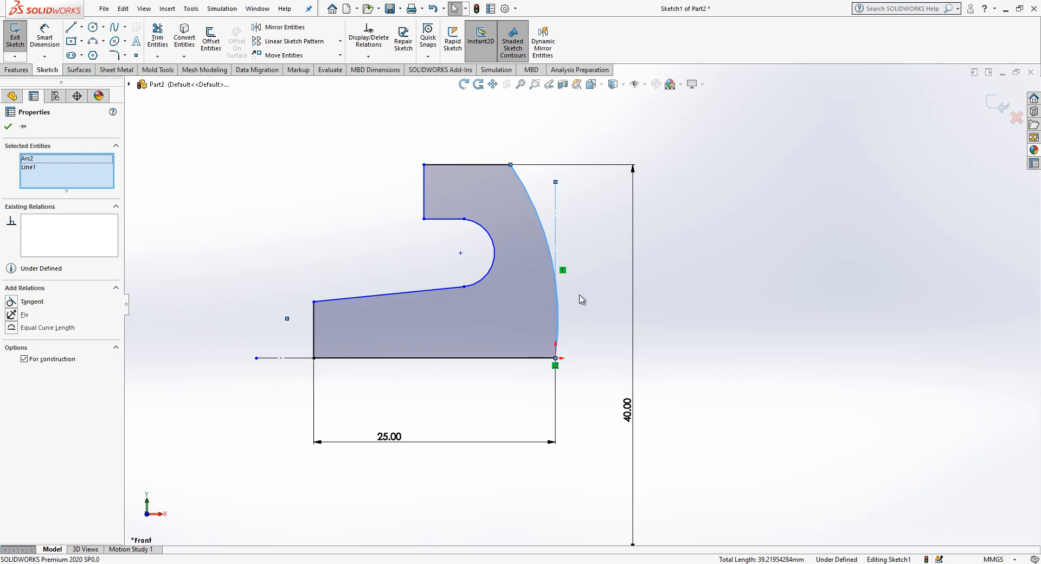
pyautogui.click(41, 301)
pyautogui.click(817, 295)
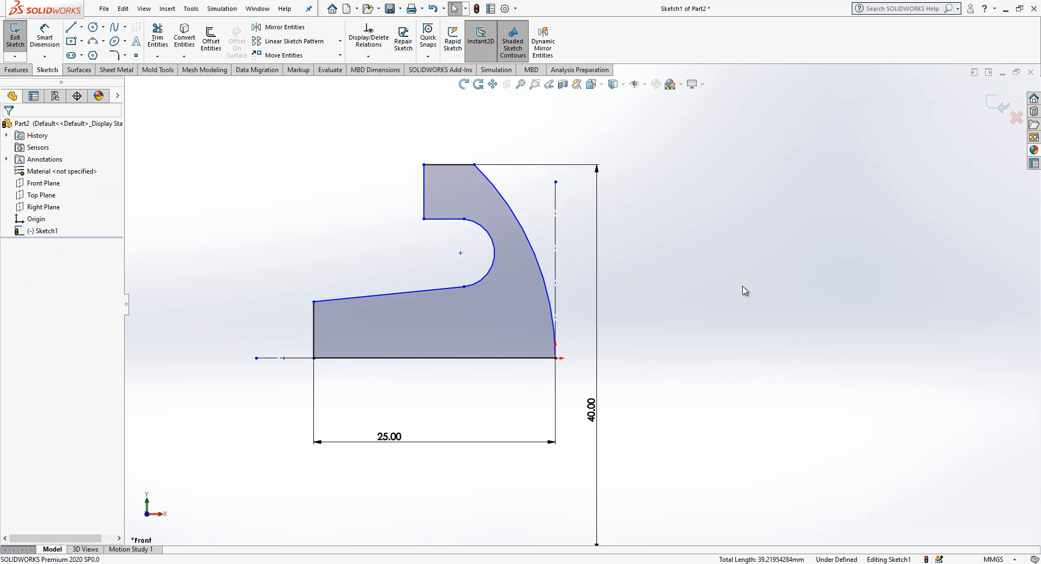
# Dimension the large outer arc's radius to 50 mm
pyautogui.click(44, 39)
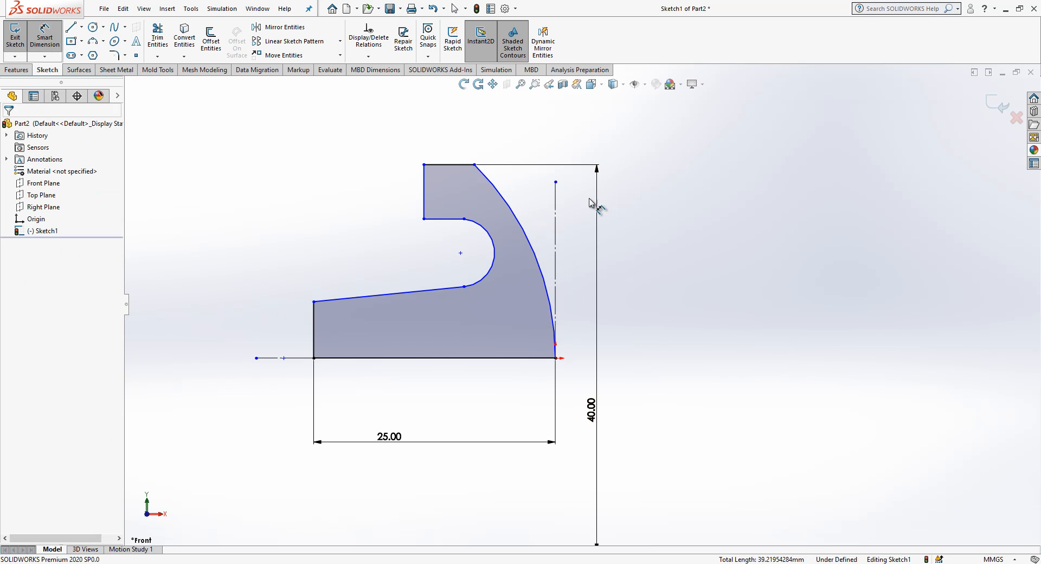
pyautogui.click(520, 222)
pyautogui.click(615, 219)
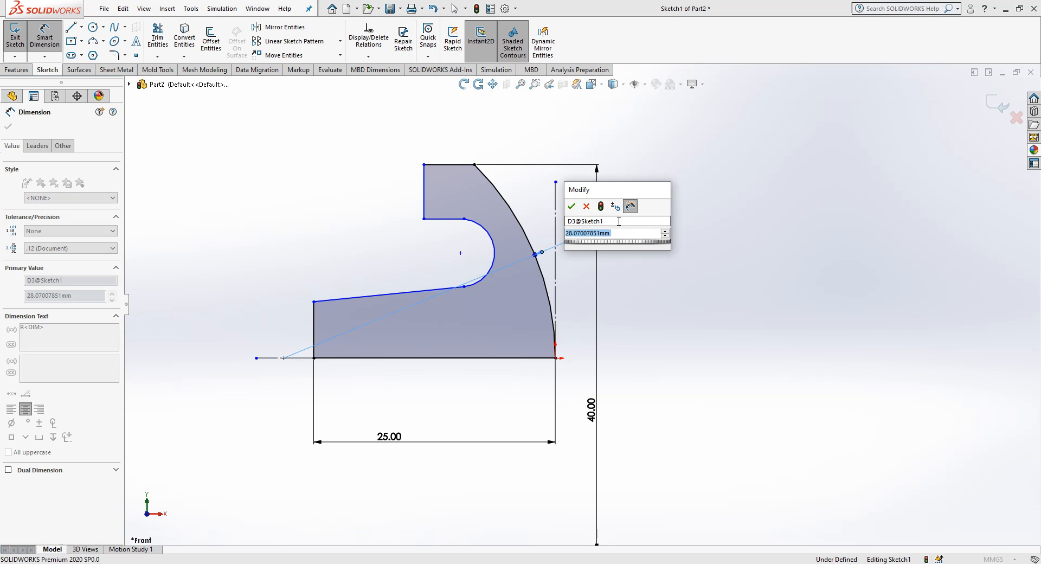
pyautogui.press('Return')
pyautogui.click(728, 275)
# Dimension the horizontal distance between the lower left edge and the upper left edge to 13 mm
pyautogui.scroll(1, 728, 274)
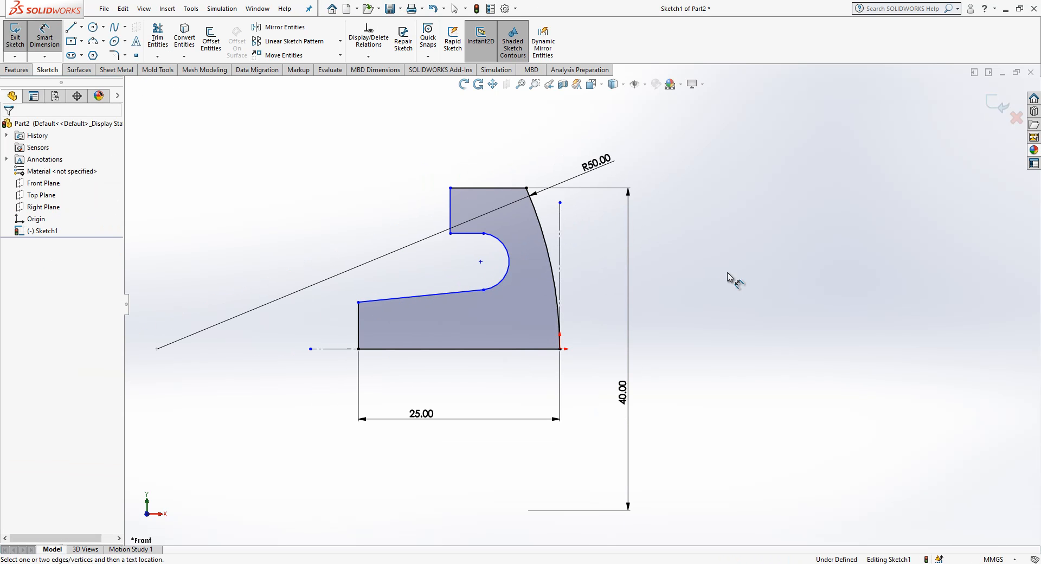
pyautogui.click(357, 321)
pyautogui.click(450, 209)
pyautogui.click(415, 152)
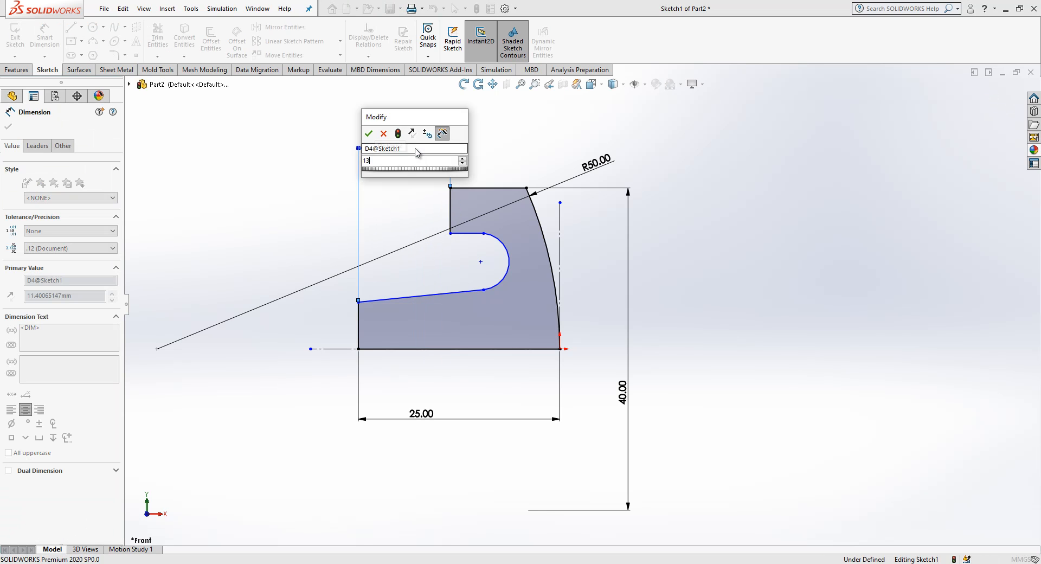
pyautogui.write('13')
pyautogui.press('Return')
pyautogui.click(247, 265)
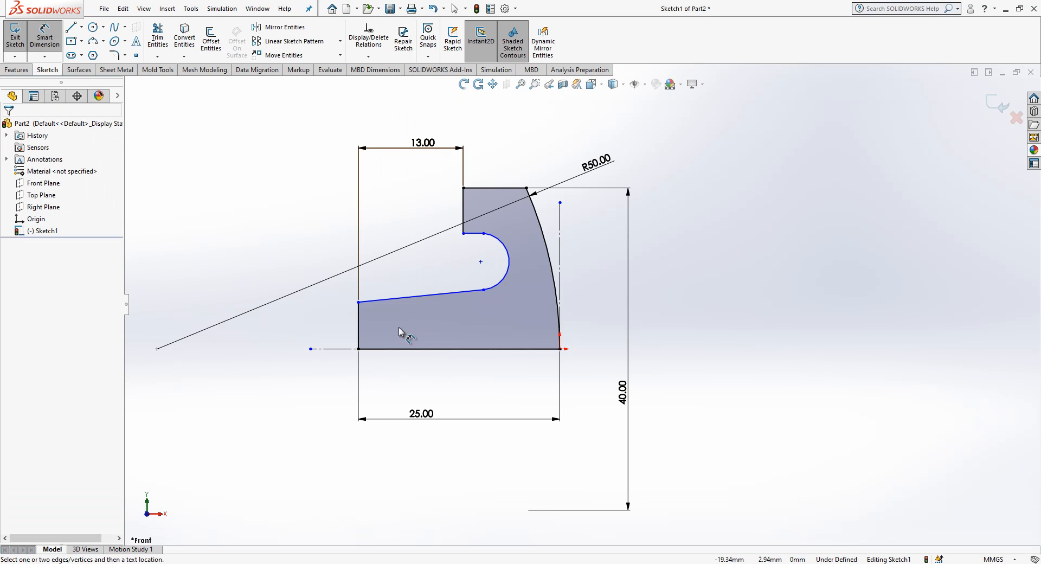
# Add a doubled (diameter) dimension of 14 mm from the horizontal centerline to the top corner of the lower left edge
pyautogui.click(337, 349)
pyautogui.click(358, 302)
pyautogui.click(264, 381)
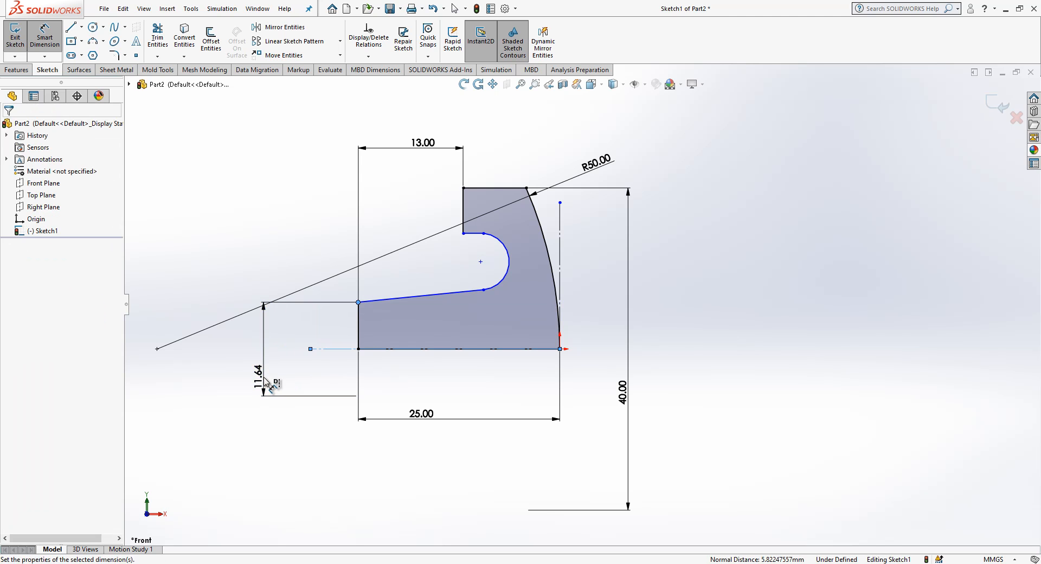
pyautogui.press('Return')
pyautogui.click(223, 244)
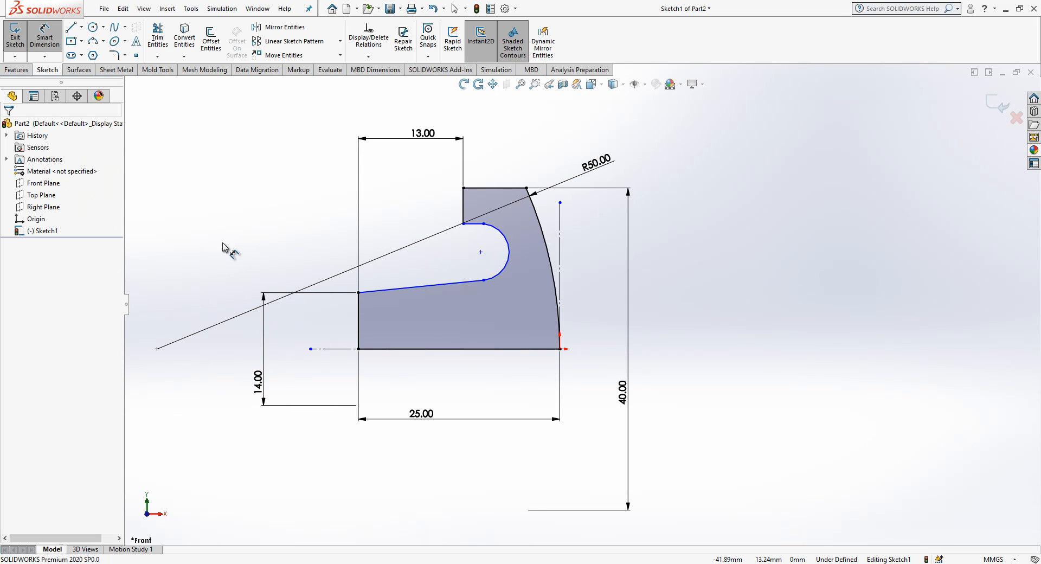
pyautogui.click(464, 224)
pyautogui.click(505, 239)
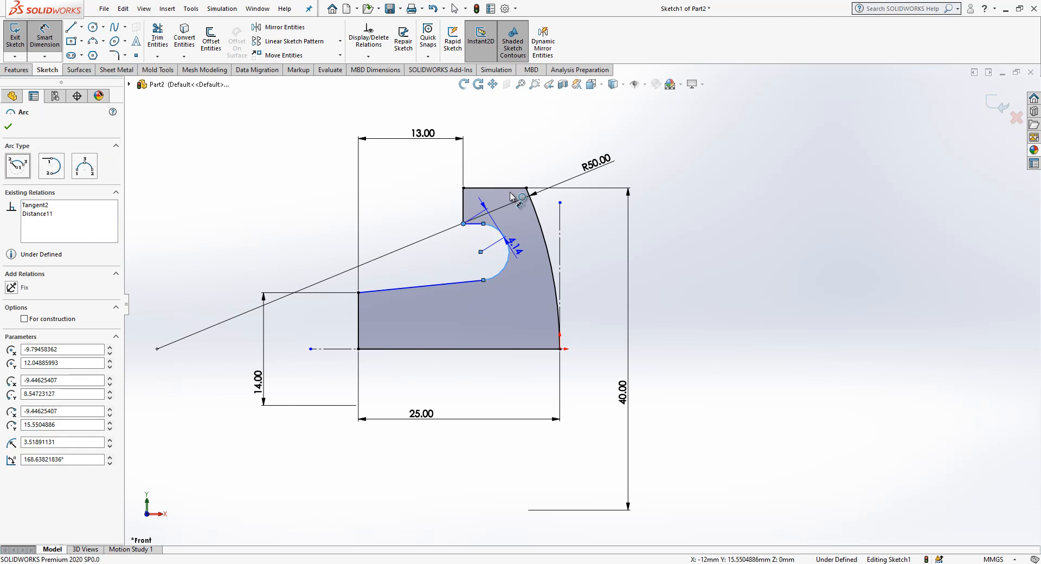
pyautogui.press('Escape')
pyautogui.press('Escape')
# Dimension the horizontal distance from the upper left edge to the outermost side of the small arc to 6 mm
pyautogui.click(61, 29)
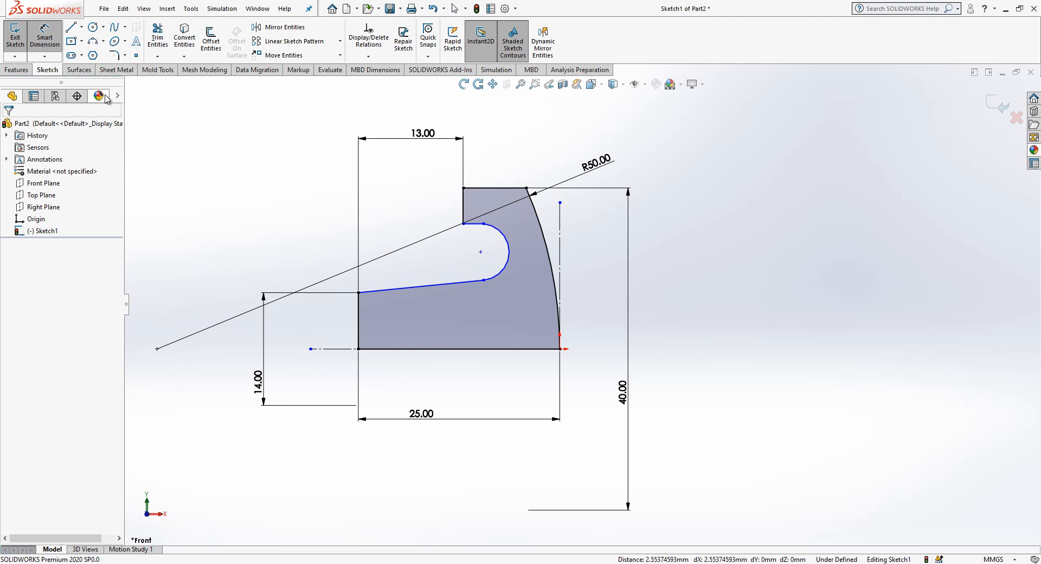
pyautogui.click(464, 211)
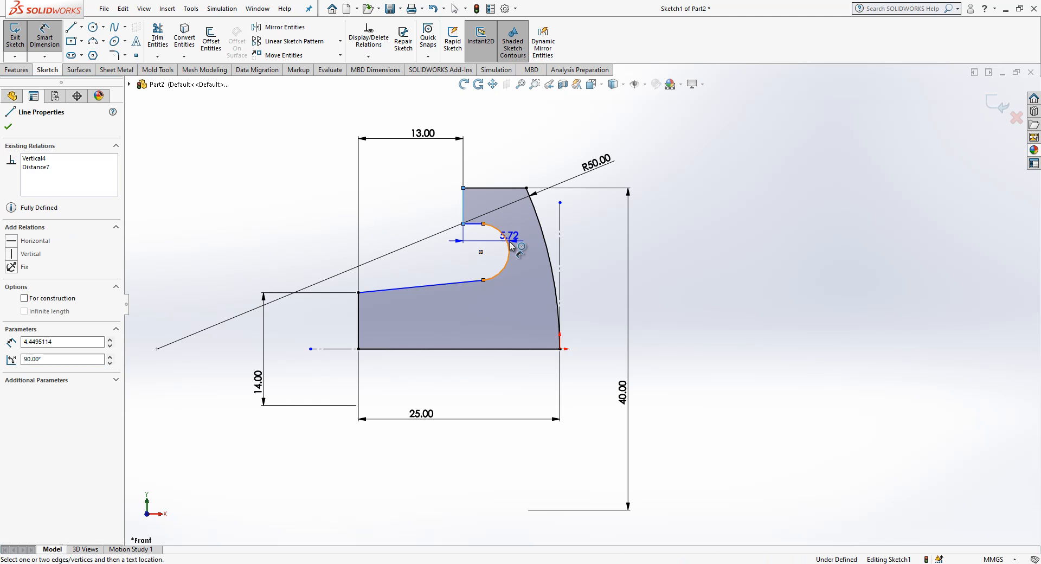
pyautogui.click(507, 247)
pyautogui.click(489, 140)
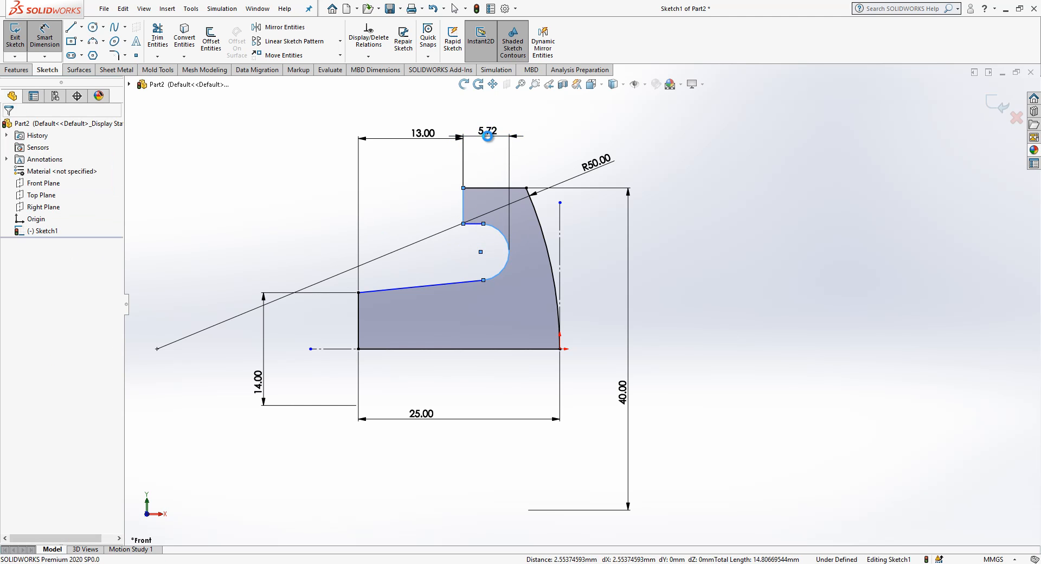
pyautogui.write('6')
pyautogui.press('Return')
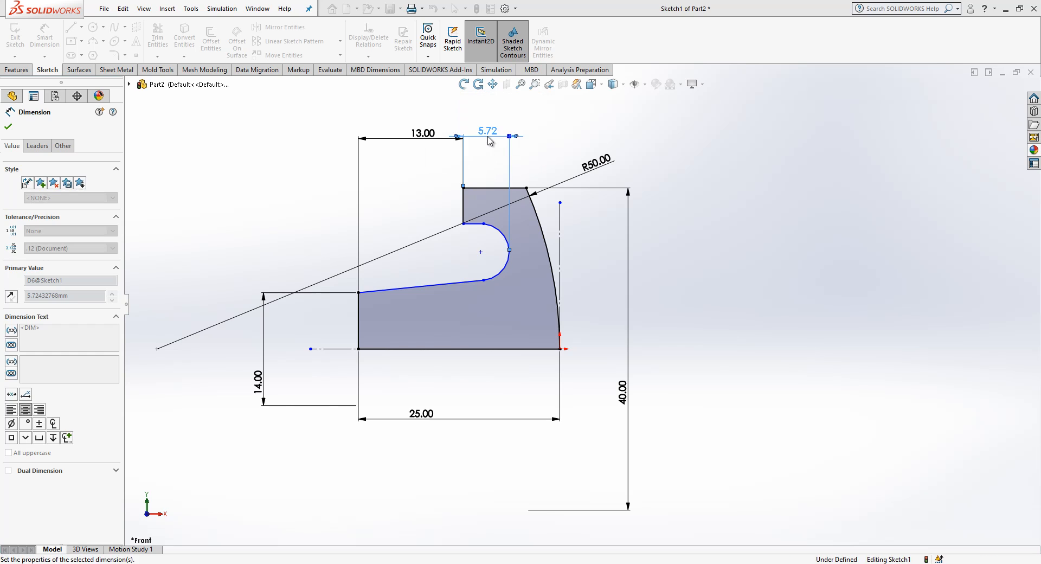
# Add a doubled (diameter) dimension of 22 mm from the small arc's centre to the horizontal centerline
pyautogui.click(483, 253)
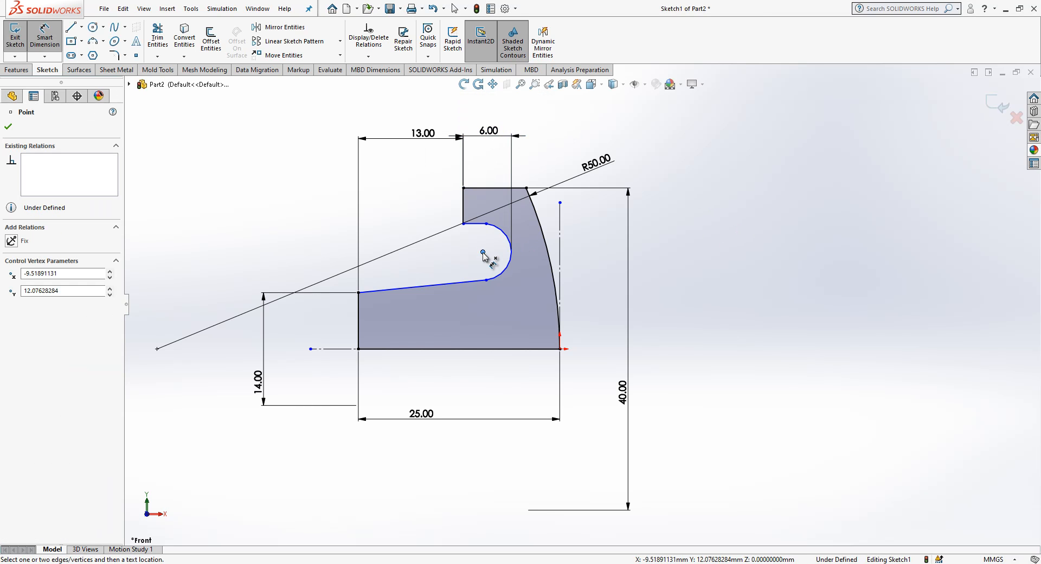
pyautogui.click(325, 351)
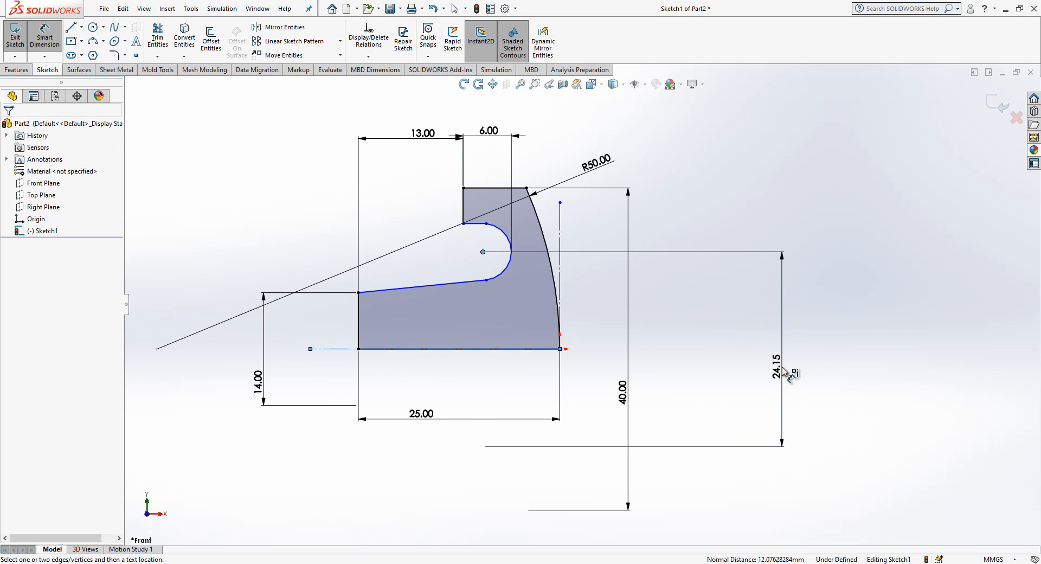
pyautogui.click(781, 376)
pyautogui.write('21')
pyautogui.press('Return')
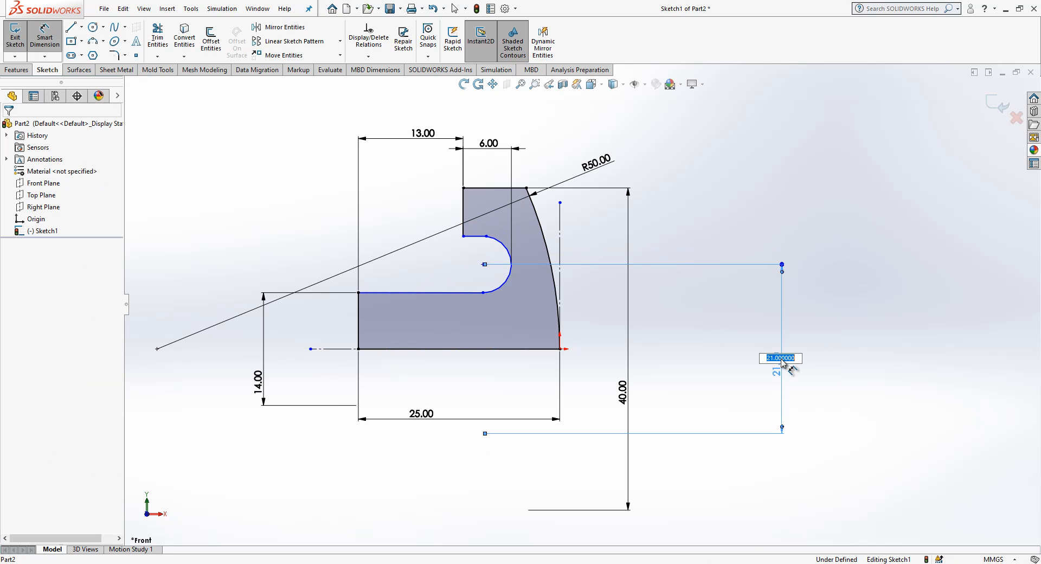
pyautogui.press('Return')
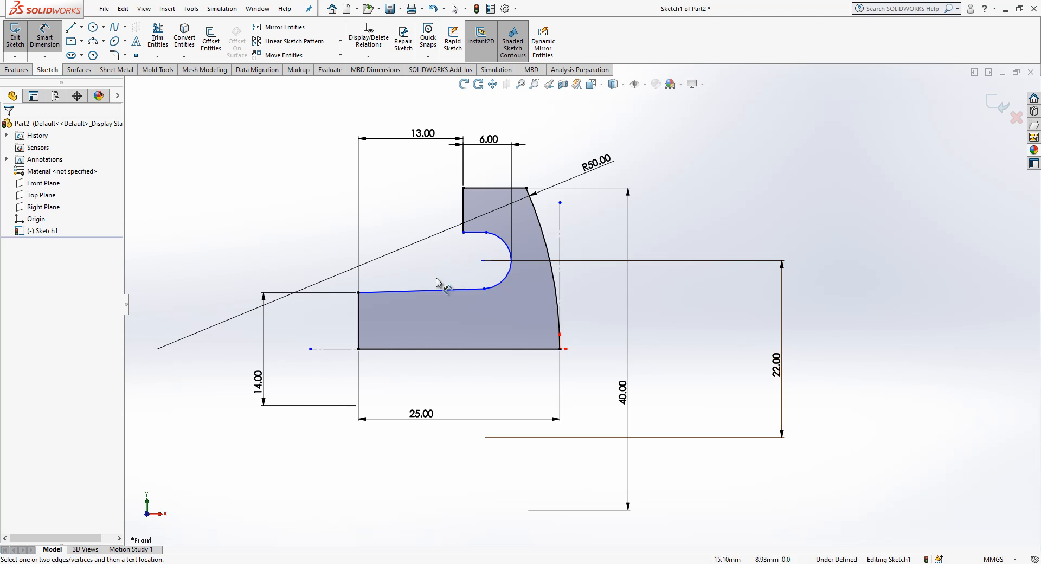
# Dimension the angle between the sloped edge below the small arc and the profile's horizontal base edge to 3 degrees
pyautogui.click(388, 292)
pyautogui.click(412, 349)
pyautogui.click(416, 339)
pyautogui.write('3')
pyautogui.press('Return')
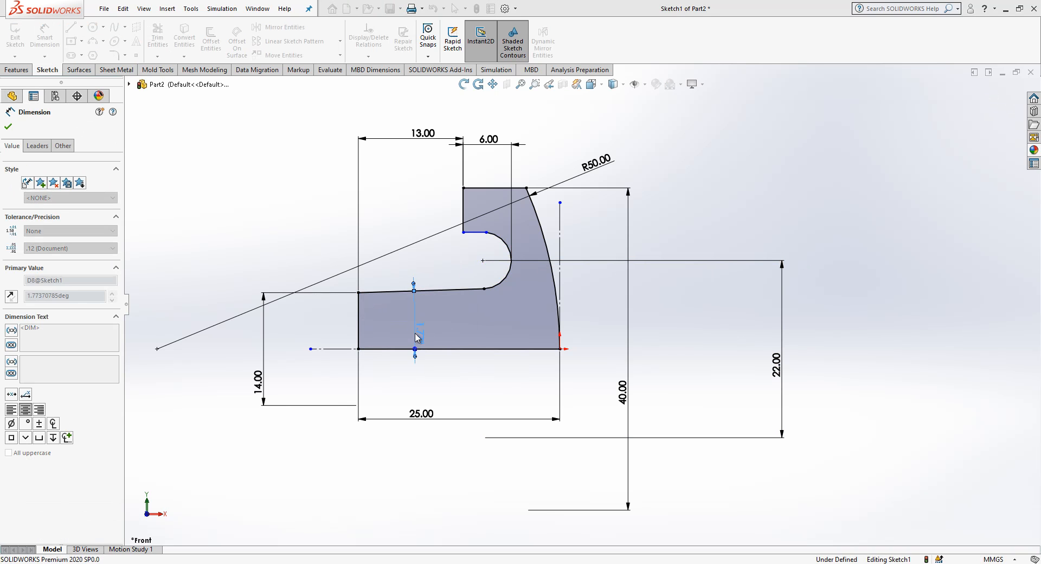
pyautogui.press('Escape')
# Add a tangent relation between the short horizontal edge above the notch and the small arc
pyautogui.moveTo(463, 235); pyautogui.dragTo(463, 234)
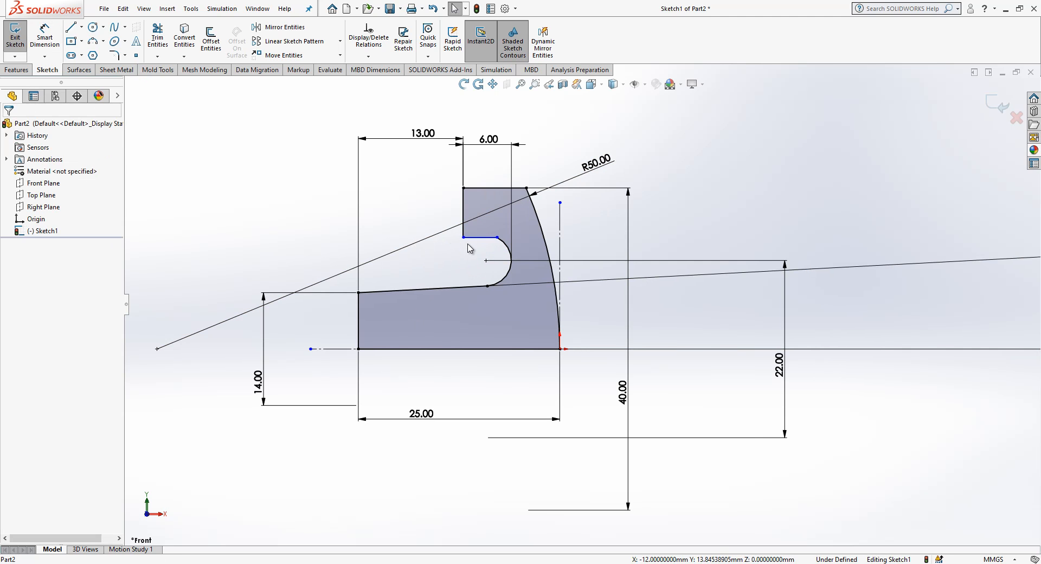
pyautogui.click(477, 239)
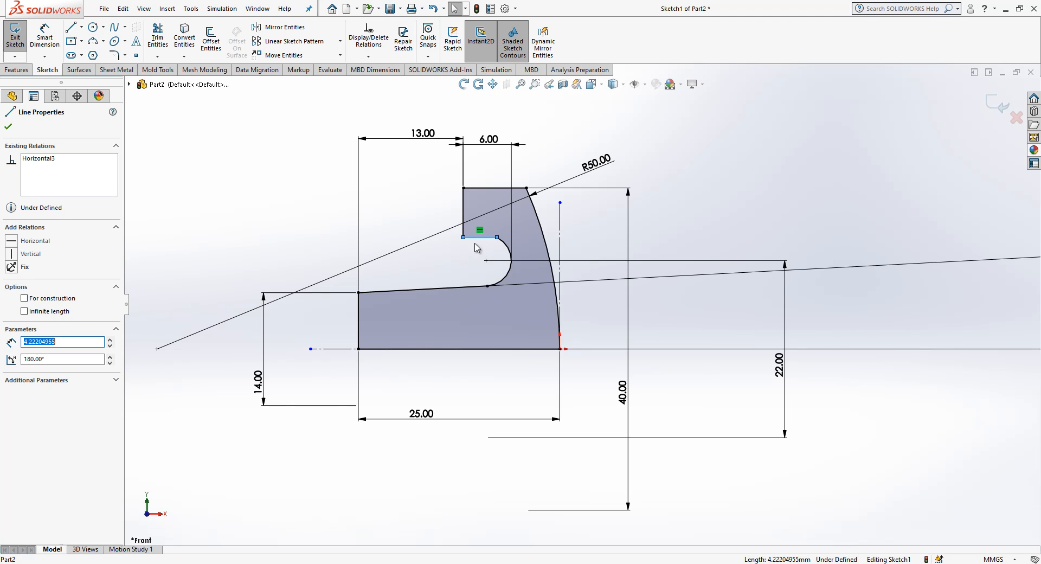
pyautogui.keyDown('ctrl'); pyautogui.click(508, 249); pyautogui.keyUp('ctrl')
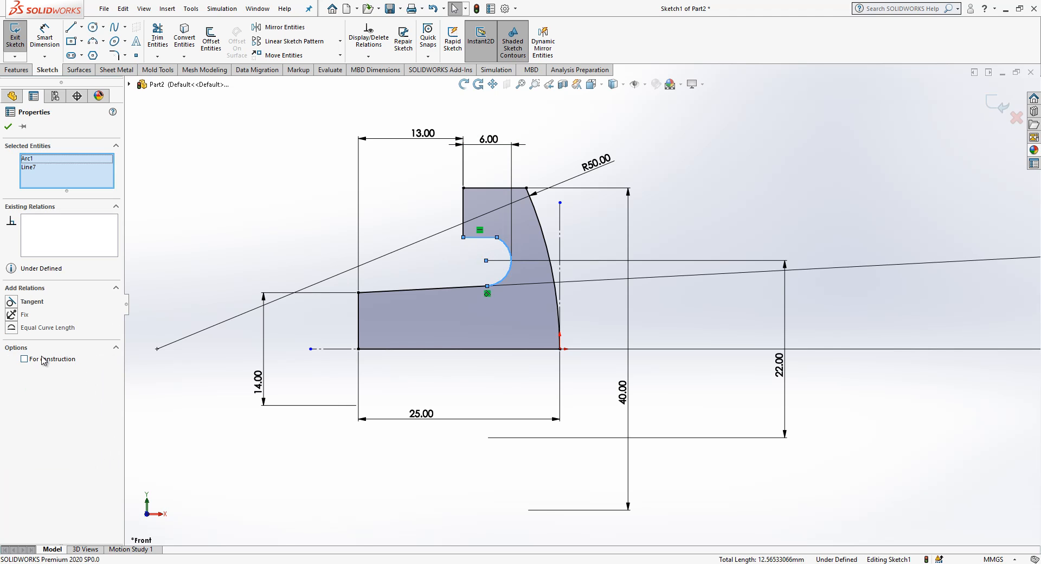
pyautogui.click(24, 306)
pyautogui.click(262, 245)
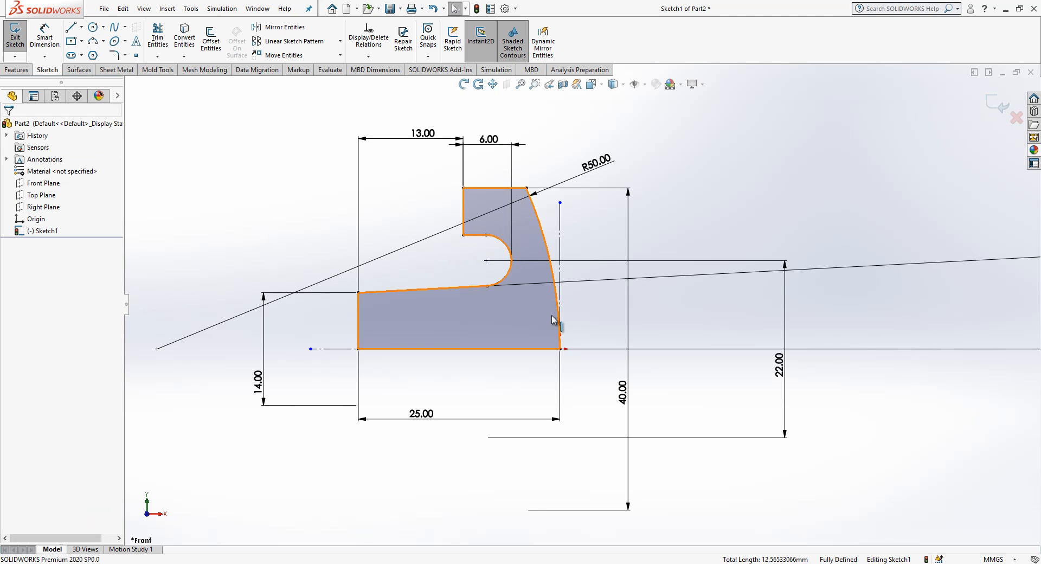
# Exit the profile sketch and create a Revolved Boss/Base from it about the horizontal centerline
pyautogui.scroll(-2, 612, 297)
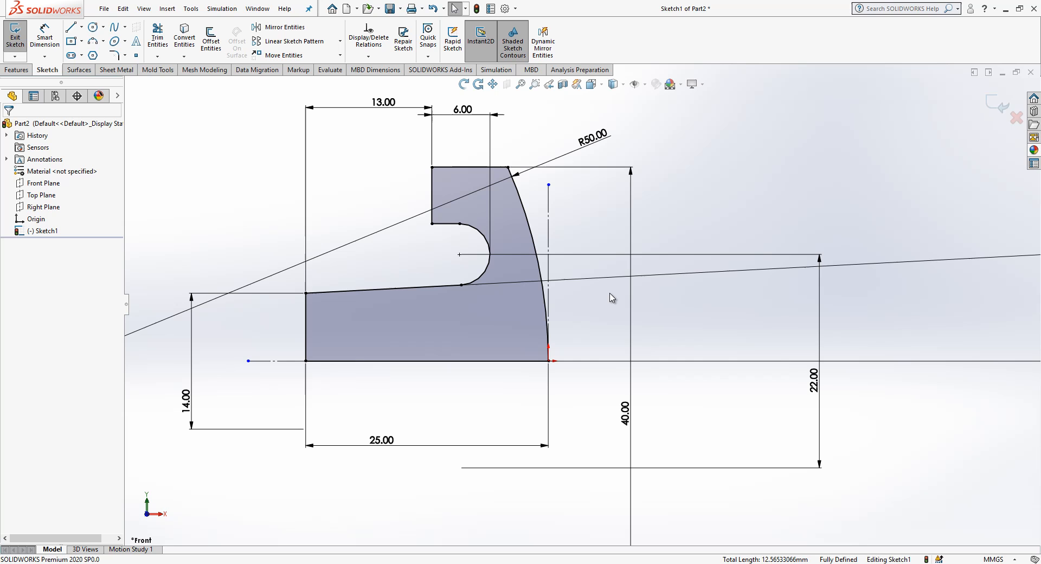
pyautogui.click(990, 104)
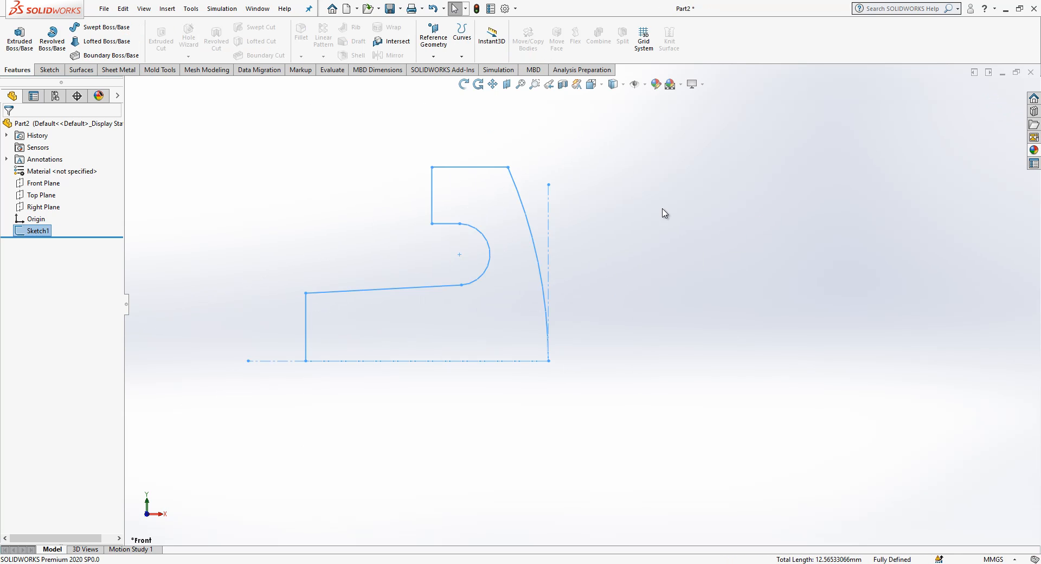
pyautogui.click(52, 37)
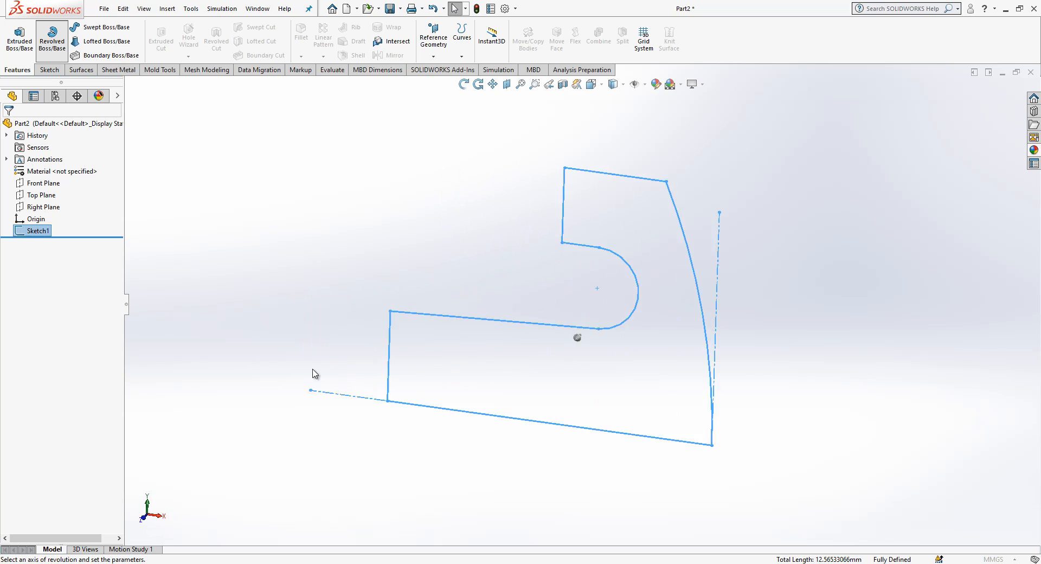
pyautogui.click(410, 394)
pyautogui.press('Return')
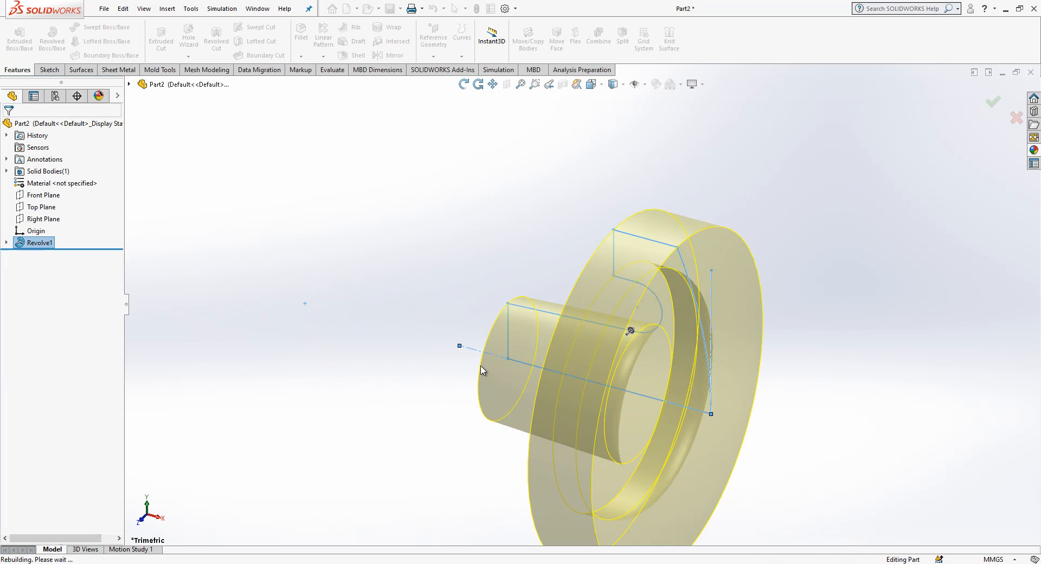
# Orient the view normal to the Right Plane and start a new sketch on it
pyautogui.moveTo(488, 312); pyautogui.dragTo(508, 320, button='middle')
pyautogui.click(44, 218)
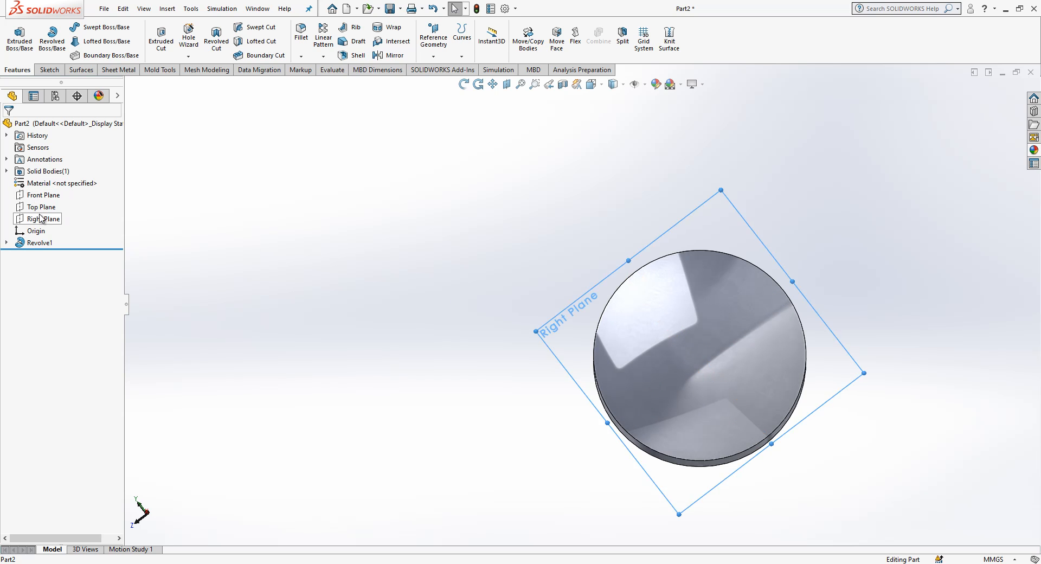
pyautogui.click(98, 199)
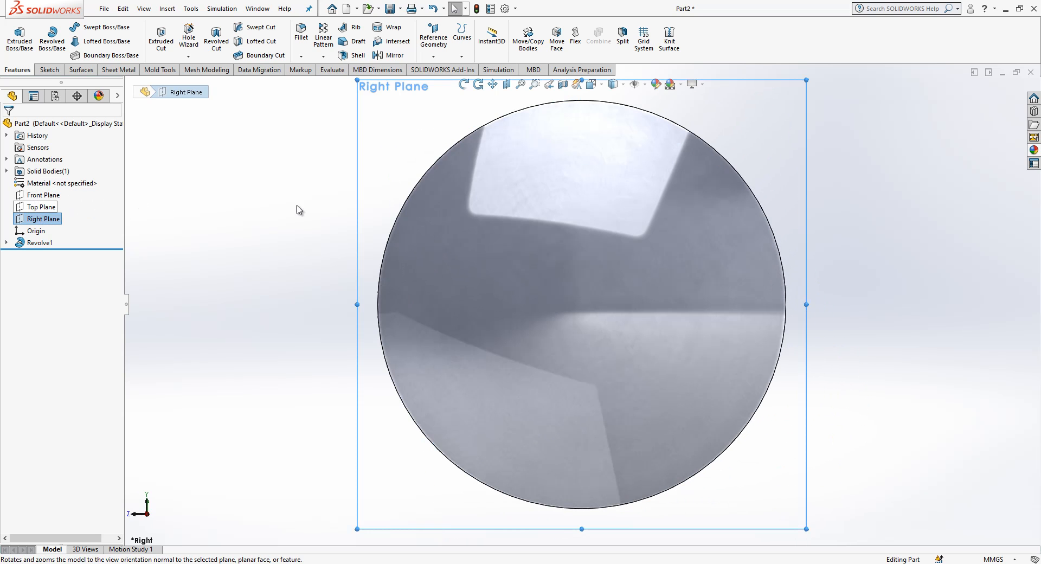
pyautogui.rightClick(55, 220)
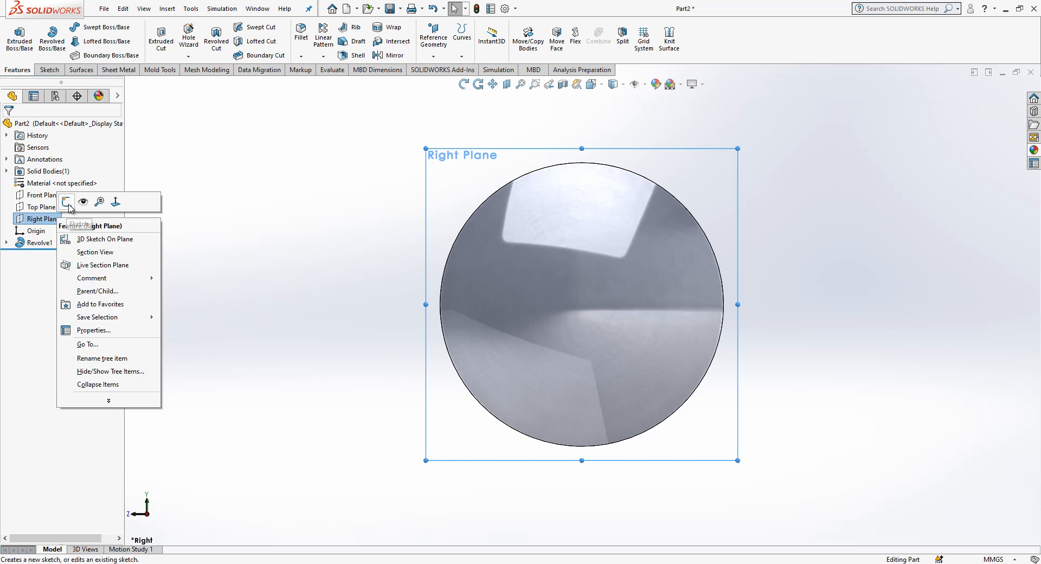
pyautogui.click(66, 202)
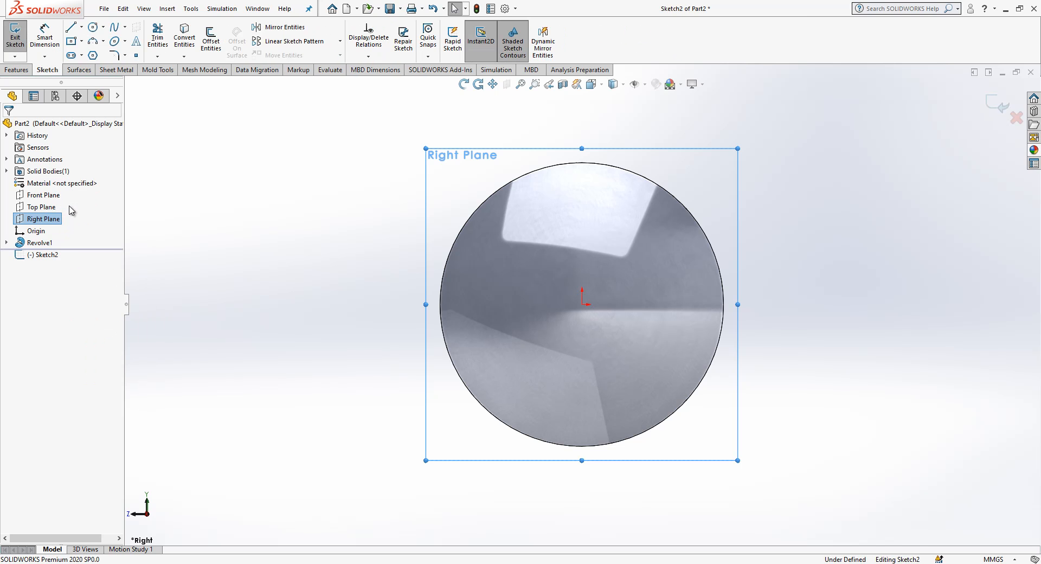
# Sketch a 20 mm vertical line from the top of the circular outline down to the origin
pyautogui.click(71, 28)
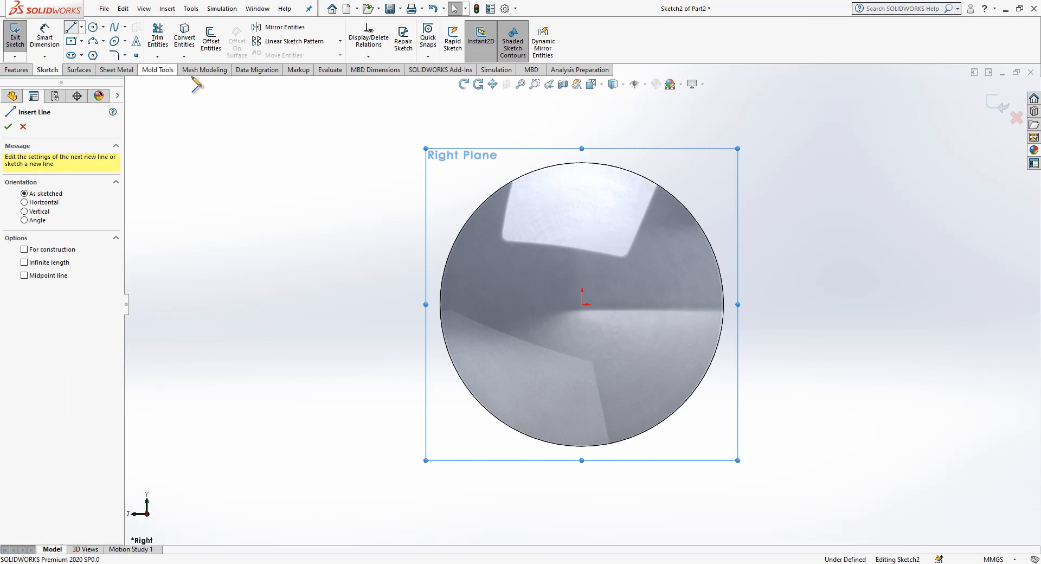
pyautogui.click(581, 162)
pyautogui.click(581, 304)
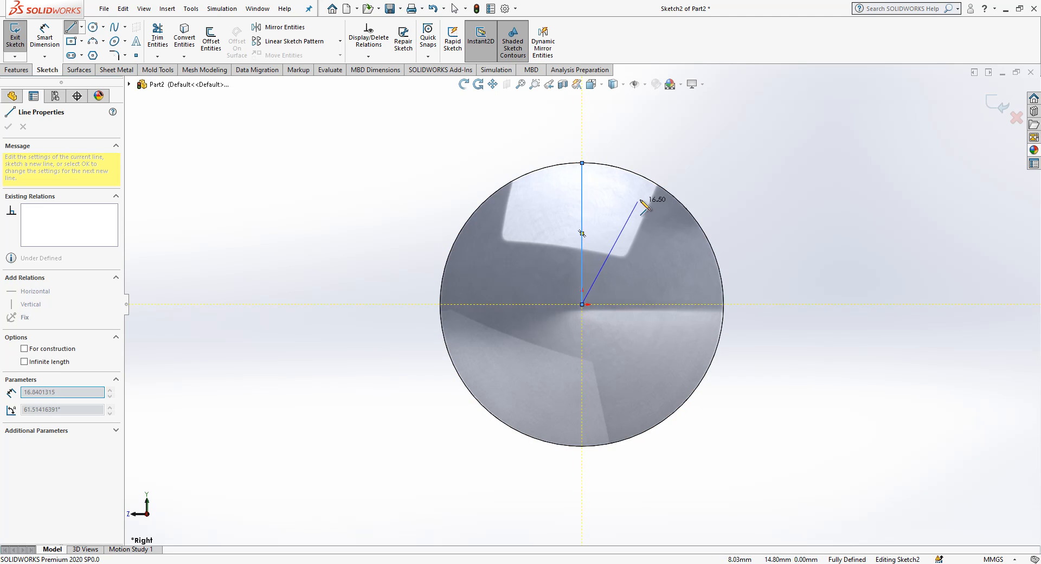
pyautogui.doubleClick(671, 190)
pyautogui.press('Escape')
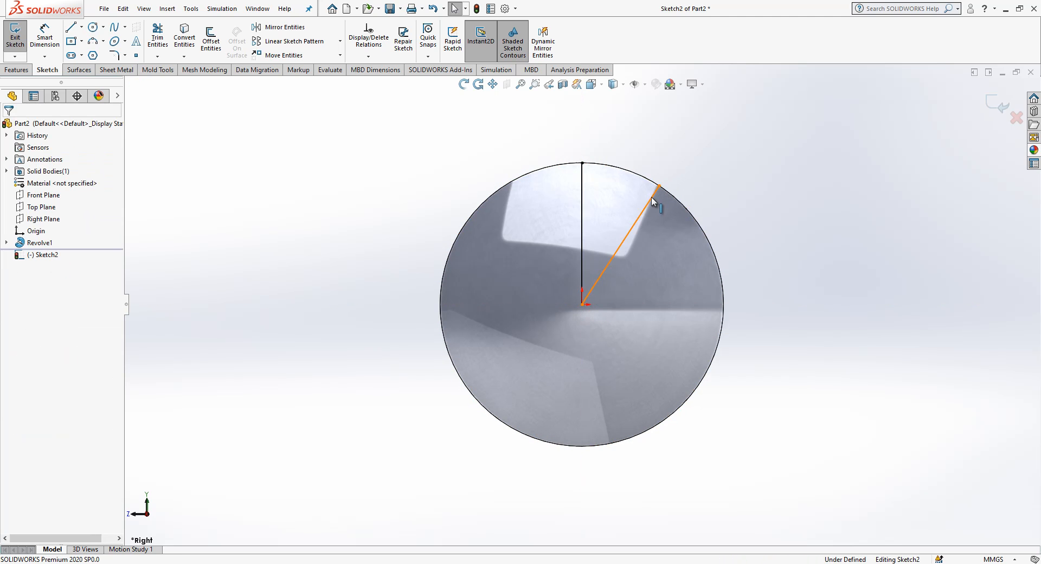
pyautogui.click(653, 198)
pyautogui.press('Delete')
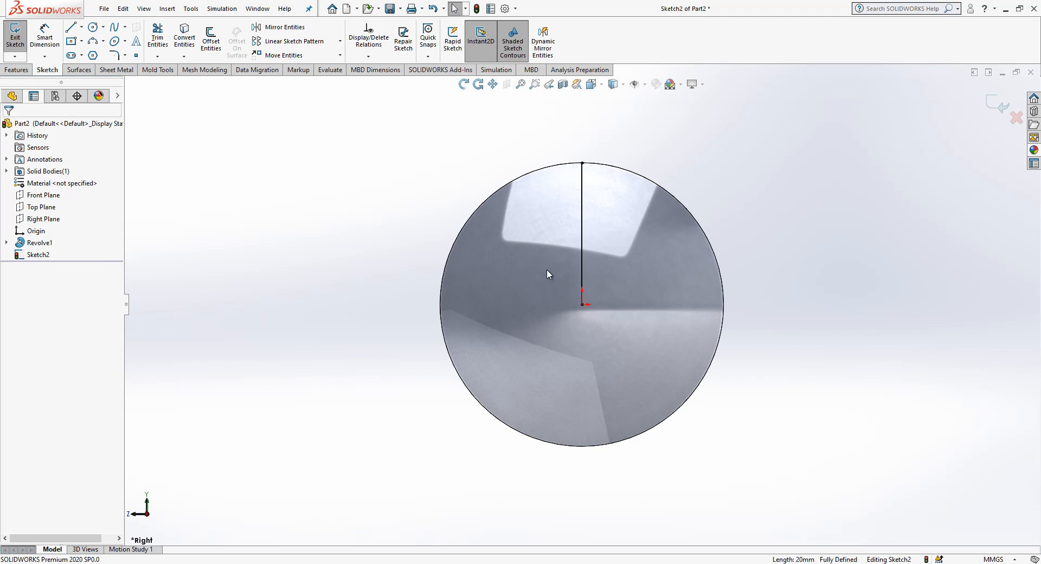
# Sketch a slanted line from the origin up and to the right inside the circle, and convert both lines to construction geometry
pyautogui.press('l')
pyautogui.click(582, 304)
pyautogui.doubleClick(644, 210)
pyautogui.press('Escape')
pyautogui.moveTo(773, 197); pyautogui.dragTo(535, 294)
pyautogui.click(534, 282)
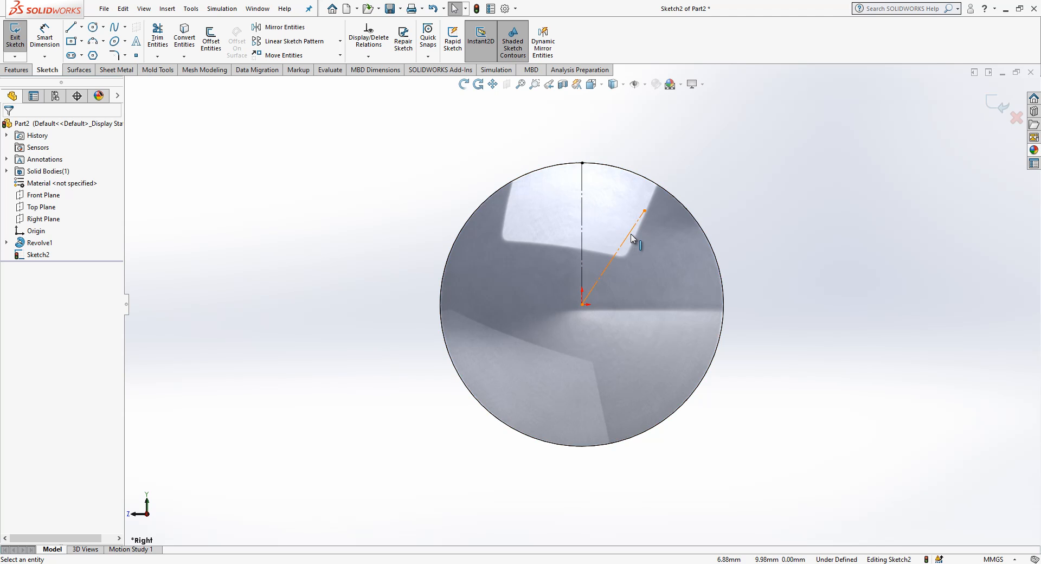
# Sketch a centerpoint arc bulging upward near the circle's top, with its centre on the vertical centerline and its ends on either side
pyautogui.scroll(-2, 729, 191)
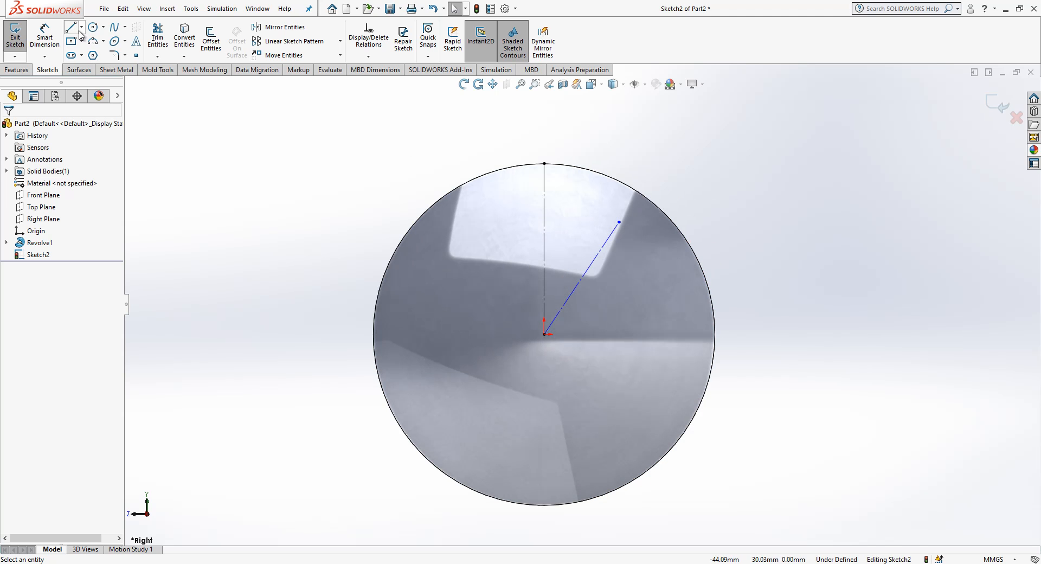
pyautogui.click(94, 41)
pyautogui.click(18, 166)
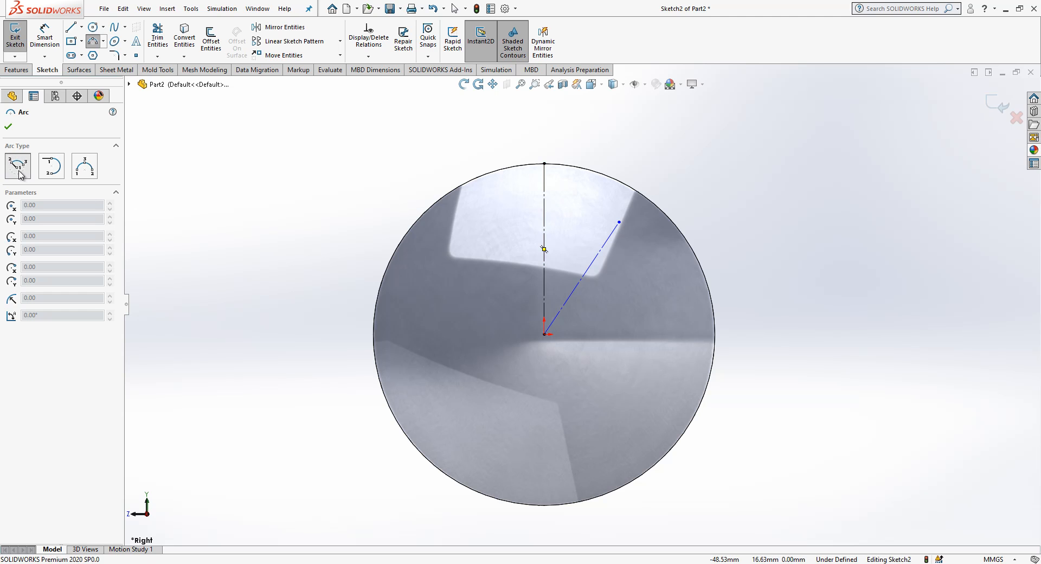
pyautogui.click(545, 194)
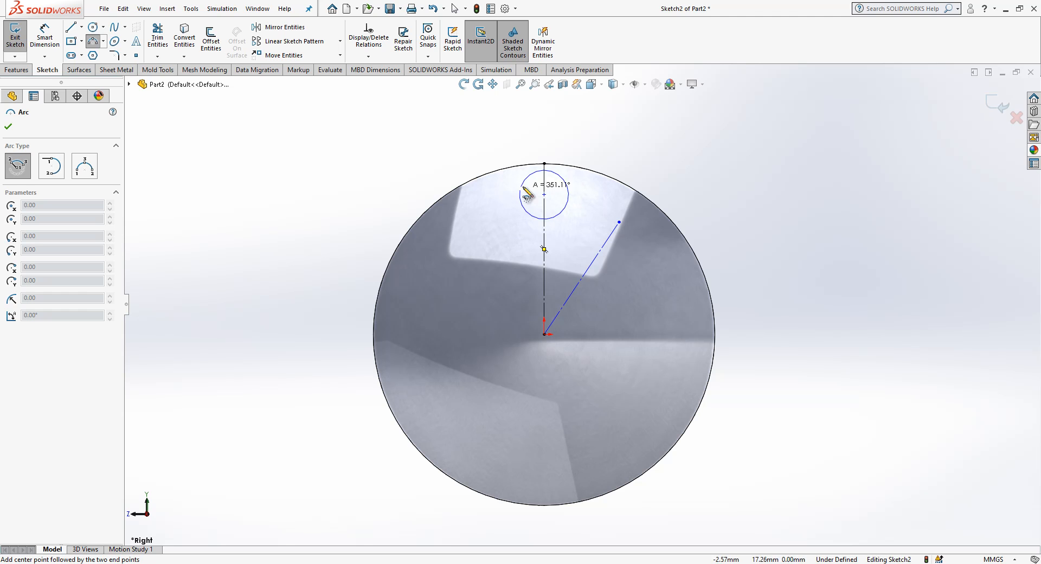
pyautogui.click(569, 194)
pyautogui.press('Escape')
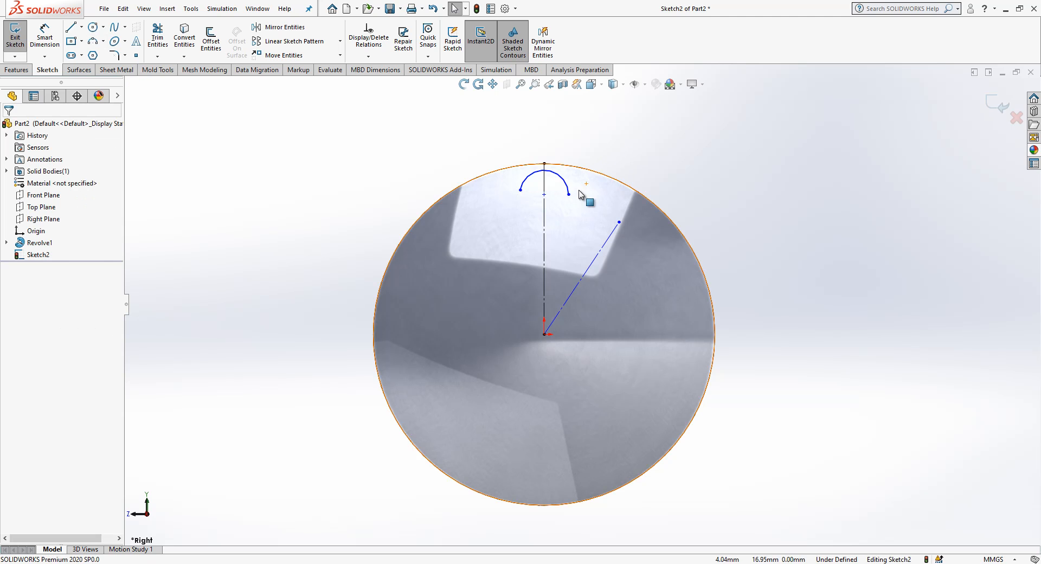
# Pull the arc's right endpoint slightly down and make both arc endpoints symmetric about the vertical centerline
pyautogui.click(568, 194)
pyautogui.moveTo(570, 198); pyautogui.dragTo(571, 205)
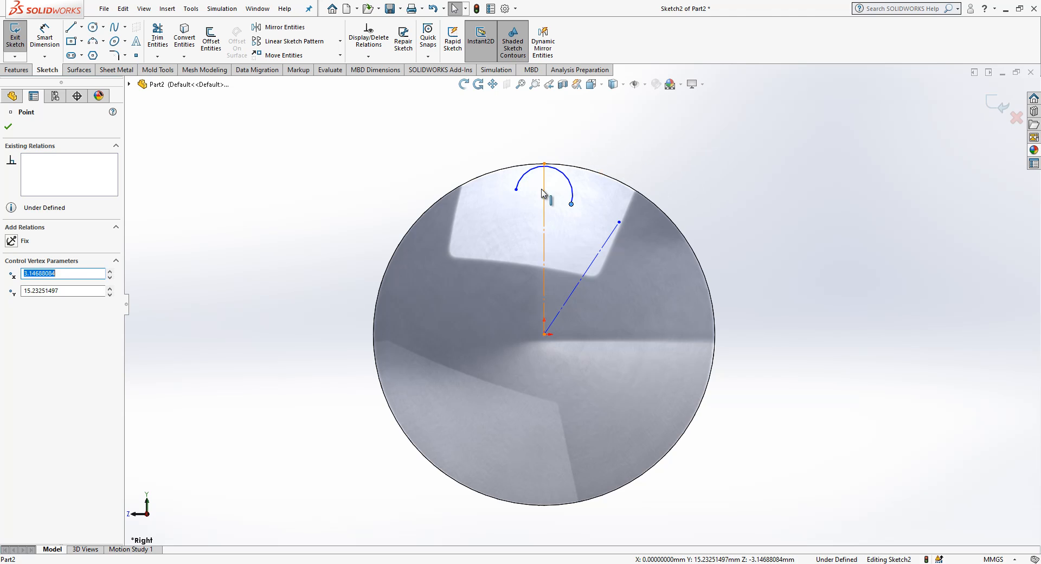
pyautogui.keyDown('ctrl'); pyautogui.click(515, 190); pyautogui.keyUp('ctrl')
pyautogui.keyDown('ctrl'); pyautogui.click(544, 227); pyautogui.keyUp('ctrl')
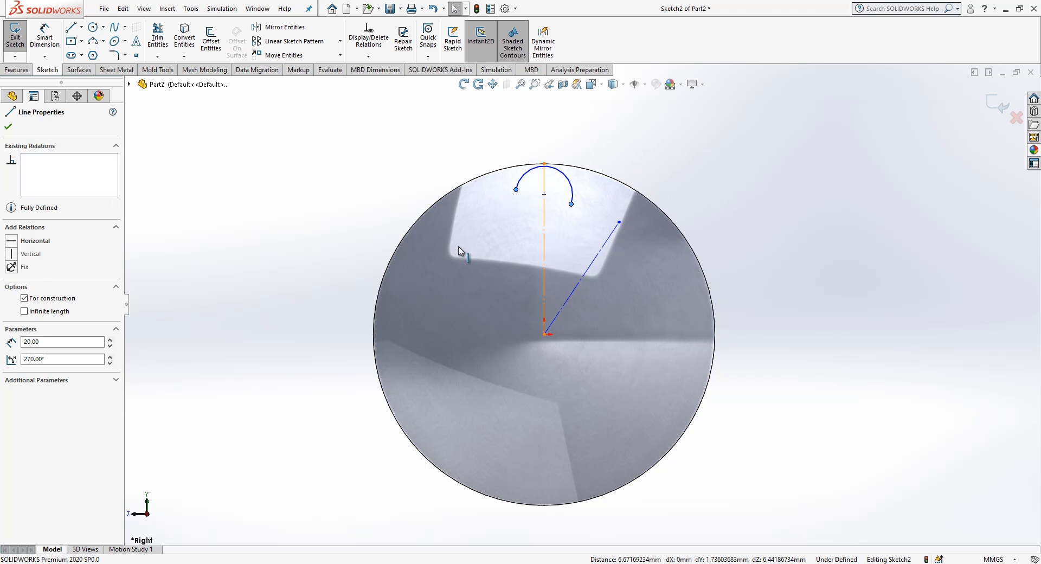
pyautogui.click(34, 302)
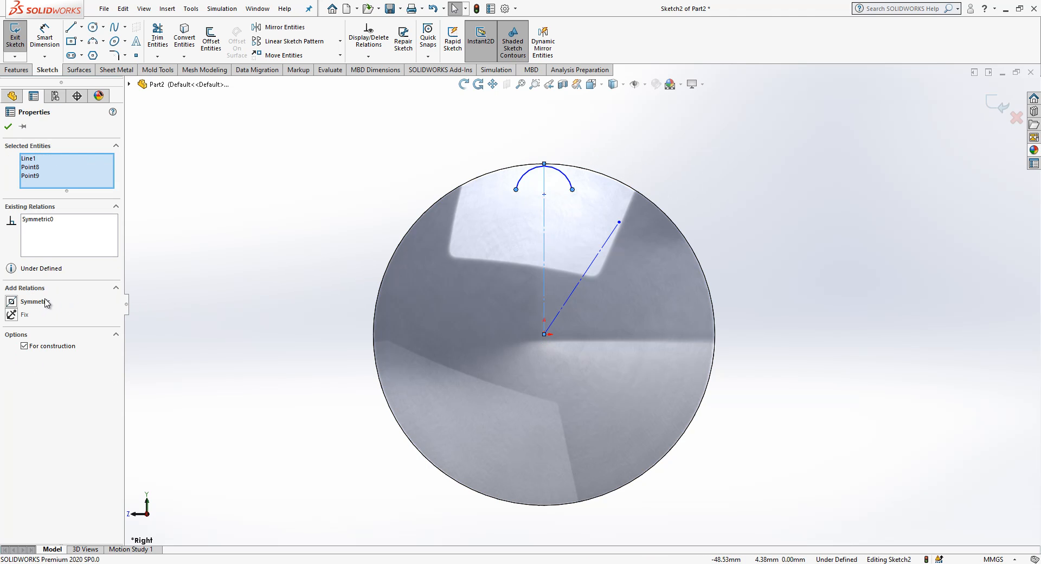
pyautogui.press('Escape')
# Make the small arc tangent to the body's circular outer edge, and pull its left endpoint upward to flatten it
pyautogui.click(563, 178)
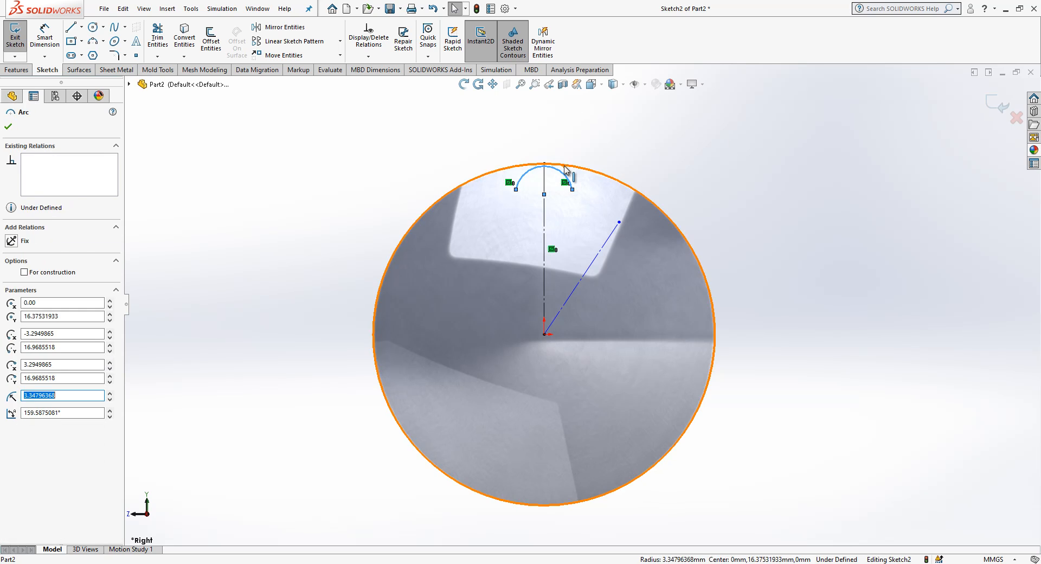
pyautogui.keyDown('ctrl'); pyautogui.click(564, 165); pyautogui.keyUp('ctrl')
pyautogui.click(33, 314)
pyautogui.press('Escape')
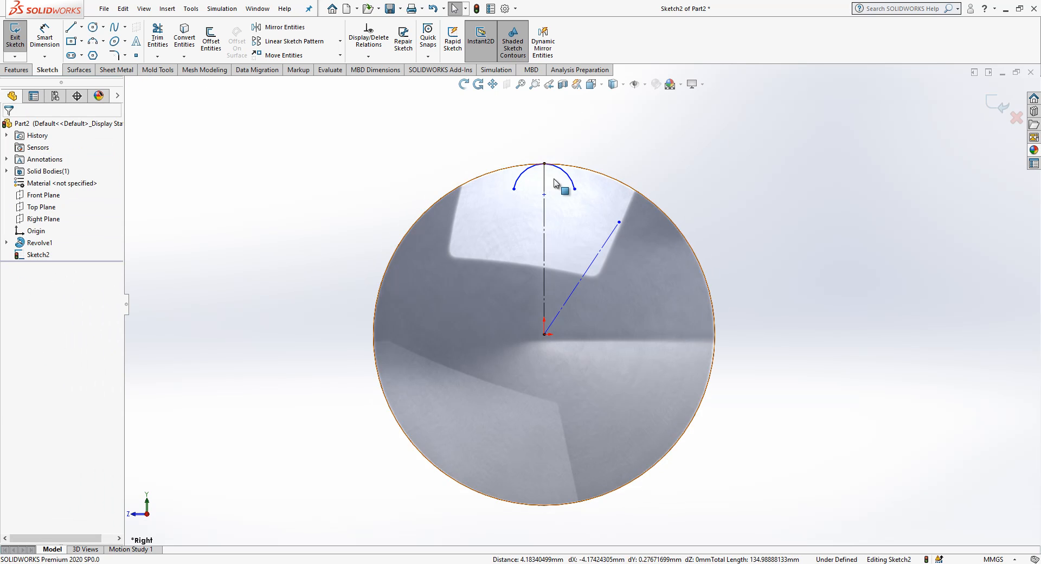
pyautogui.moveTo(514, 189); pyautogui.dragTo(511, 179)
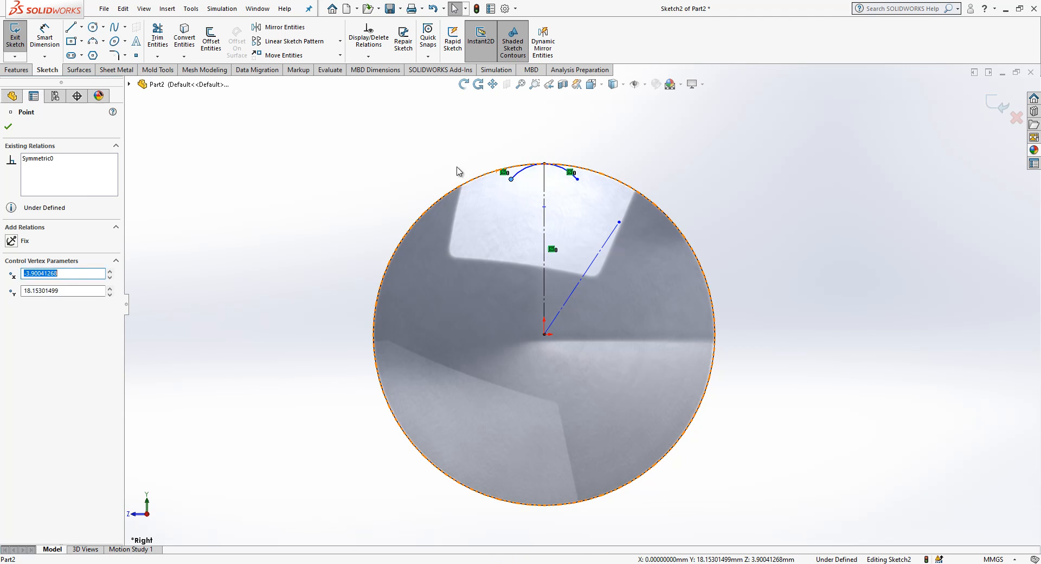
pyautogui.press('Escape')
# Dimension the angle between the vertical and slanted centerlines and set it to 25.71°
pyautogui.click(45, 47)
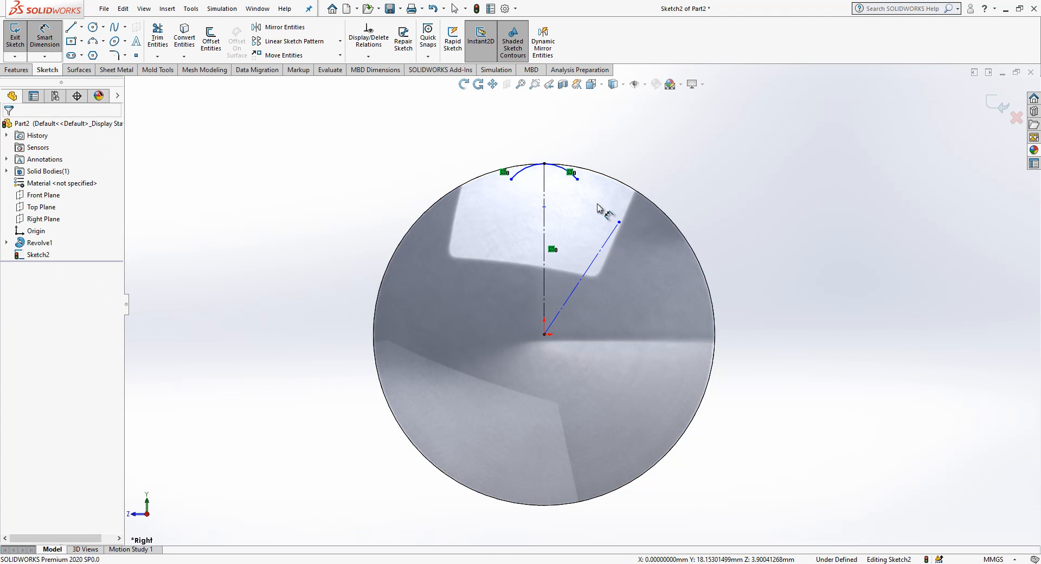
pyautogui.click(593, 264)
pyautogui.click(545, 244)
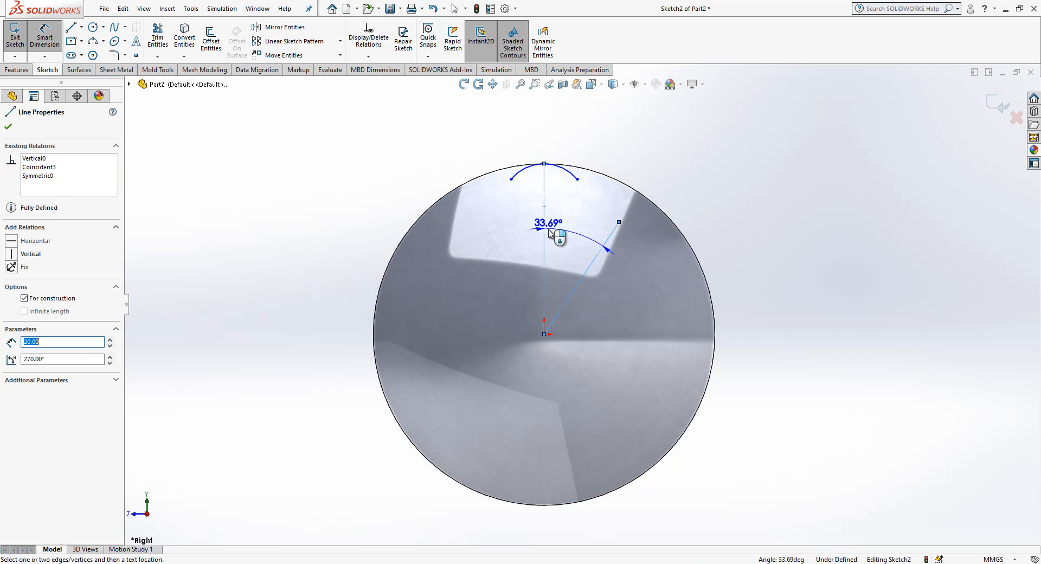
pyautogui.click(561, 247)
pyautogui.write('360')
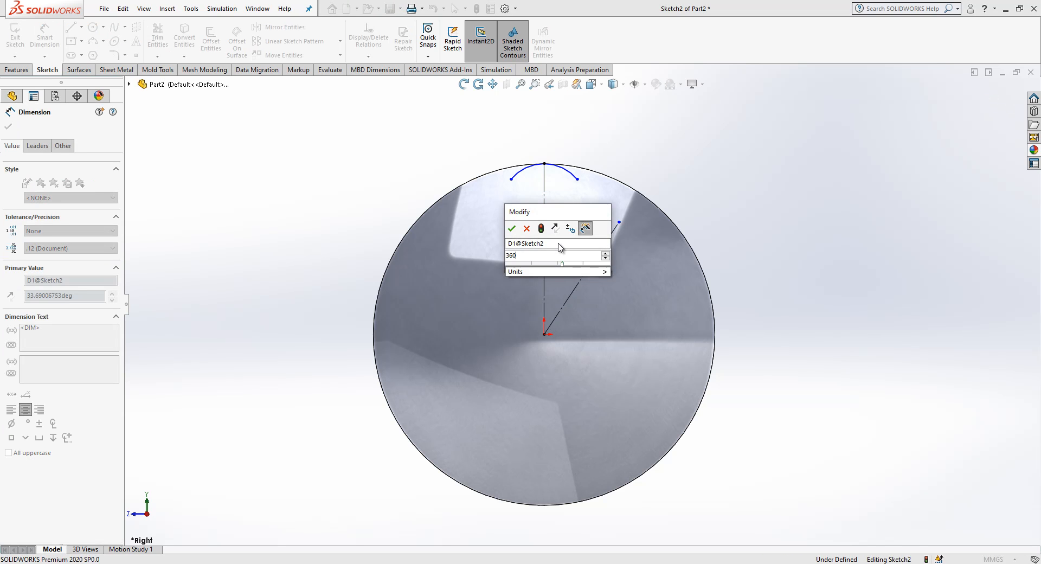
pyautogui.write('/7')
pyautogui.press('Return')
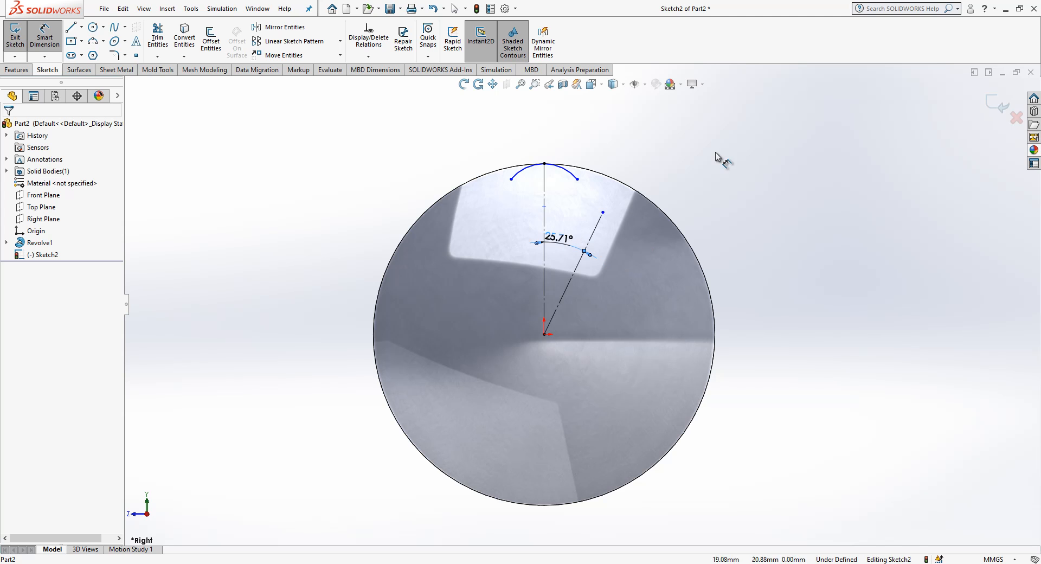
# Sketch a three-point arc from the small arc's right endpoint out to the right, bulging downward near the slanted centerline's outer end
pyautogui.scroll(-3, 704, 163)
pyautogui.click(103, 41)
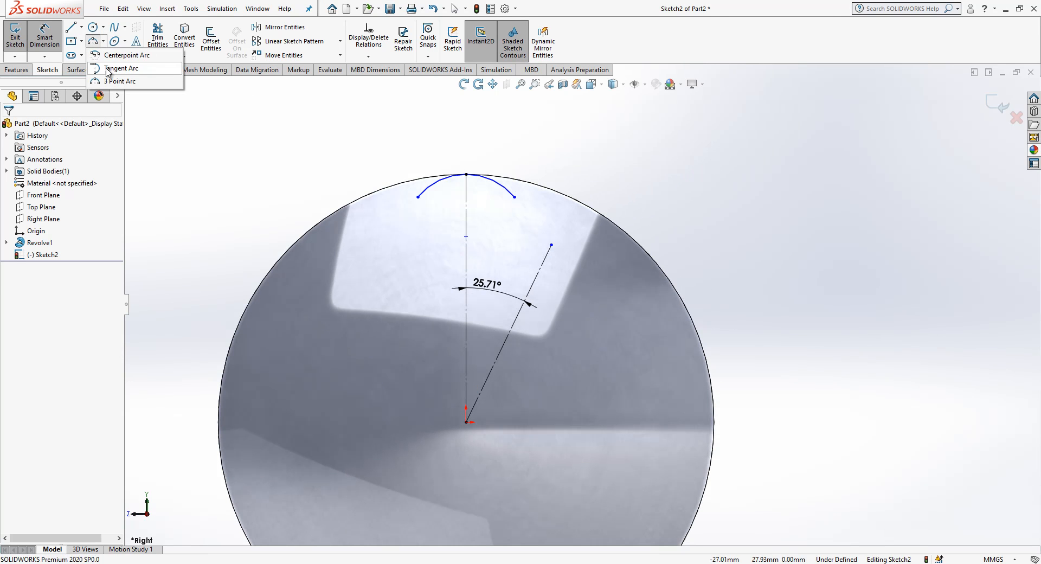
pyautogui.click(115, 81)
pyautogui.click(515, 198)
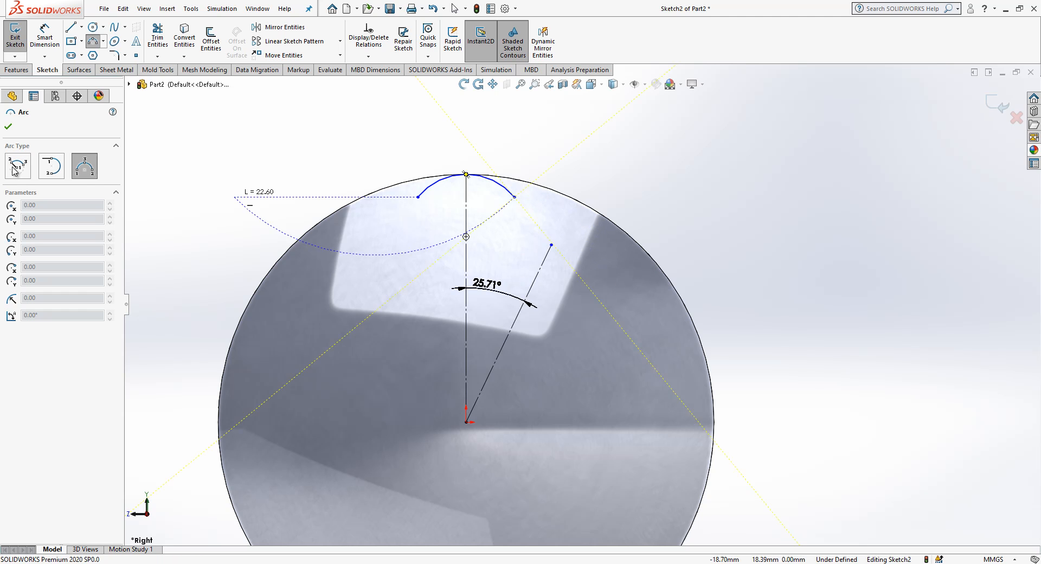
pyautogui.click(607, 253)
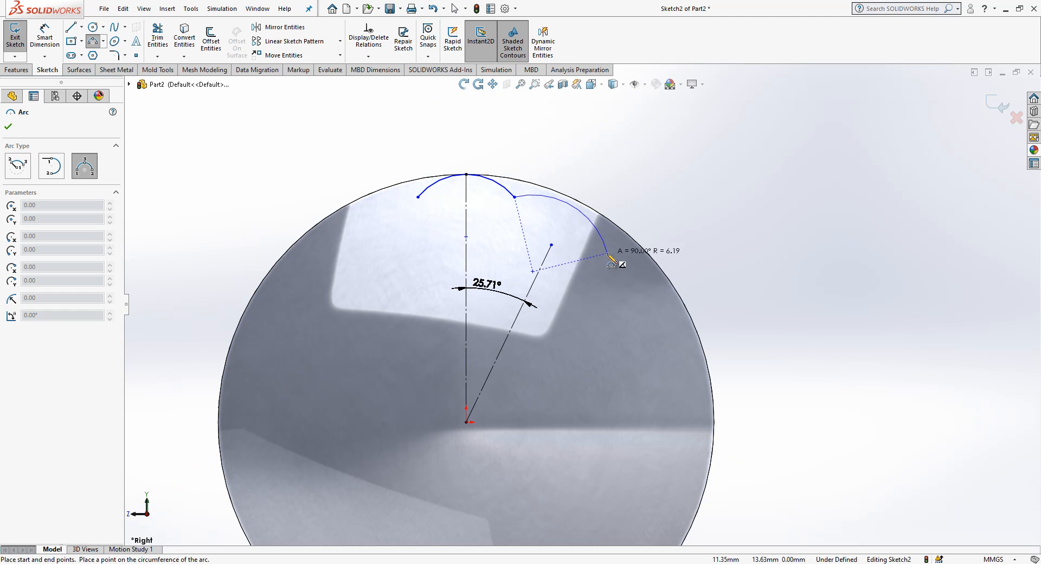
pyautogui.click(569, 254)
pyautogui.press('Escape')
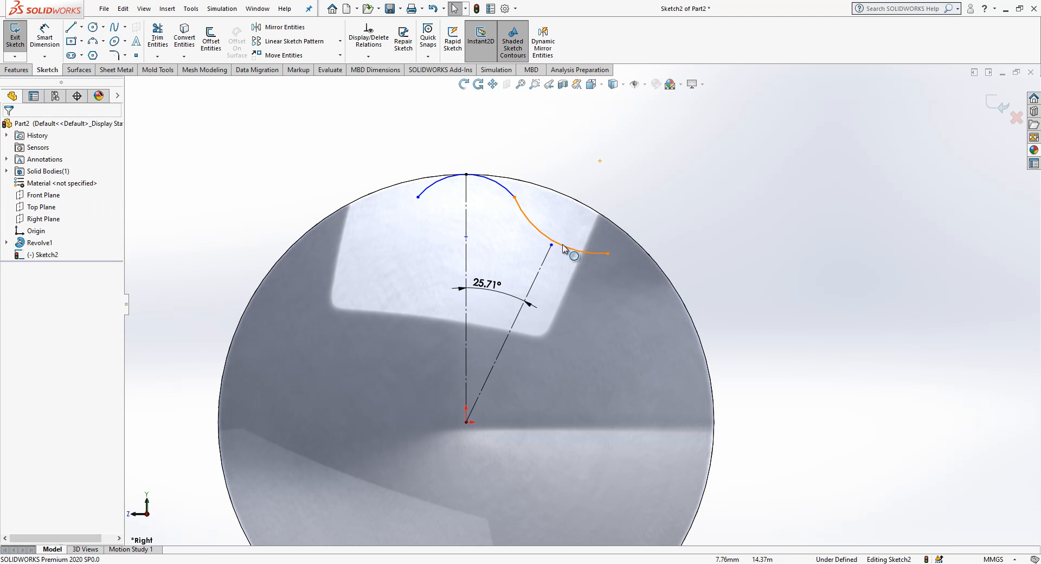
# Place the slanted centerline's outer endpoint at the midpoint of the new downward-bulging arc
pyautogui.click(551, 246)
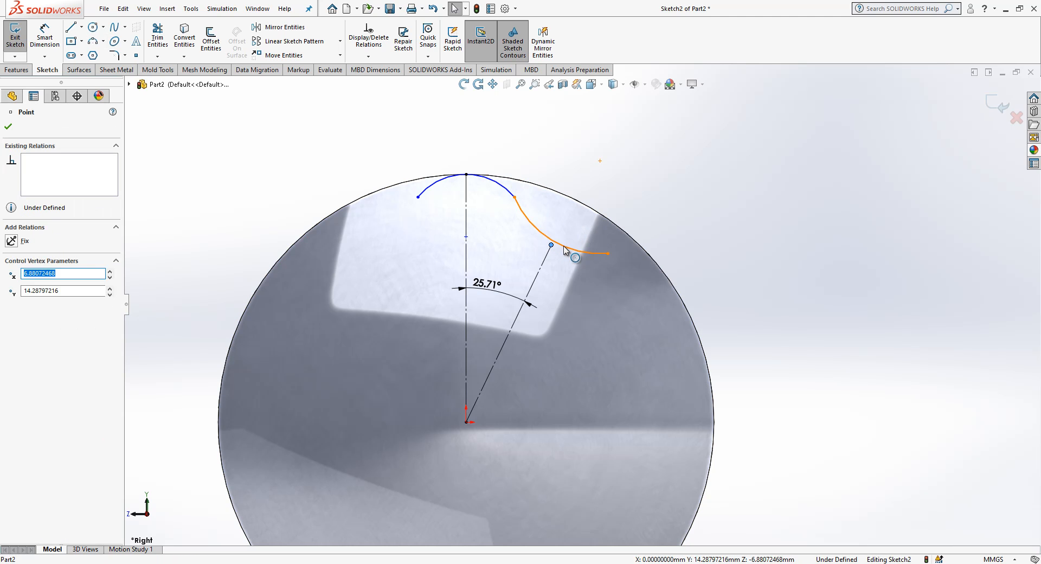
pyautogui.keyDown('ctrl'); pyautogui.click(564, 247); pyautogui.keyUp('ctrl')
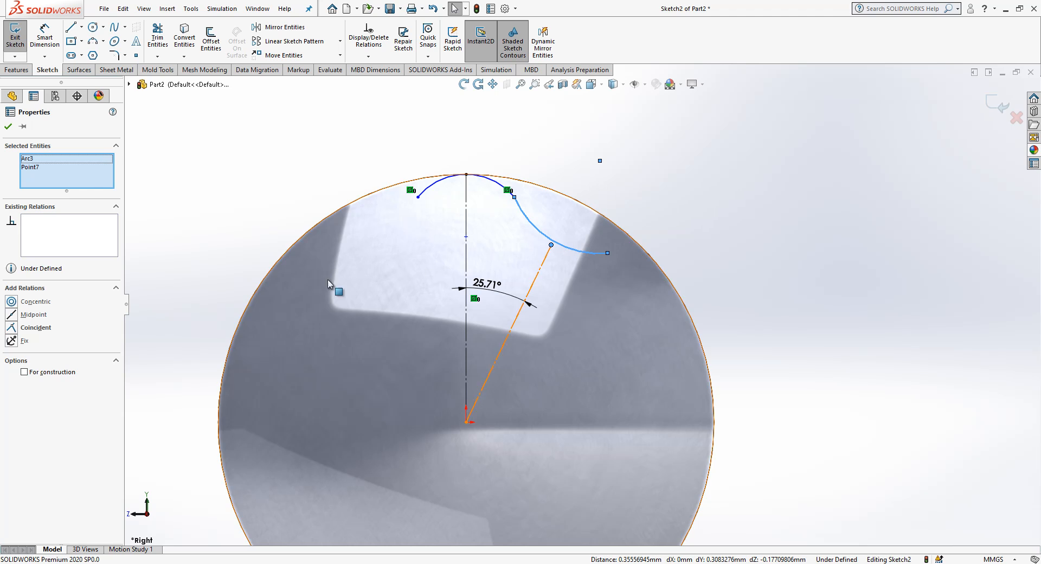
pyautogui.press('Escape')
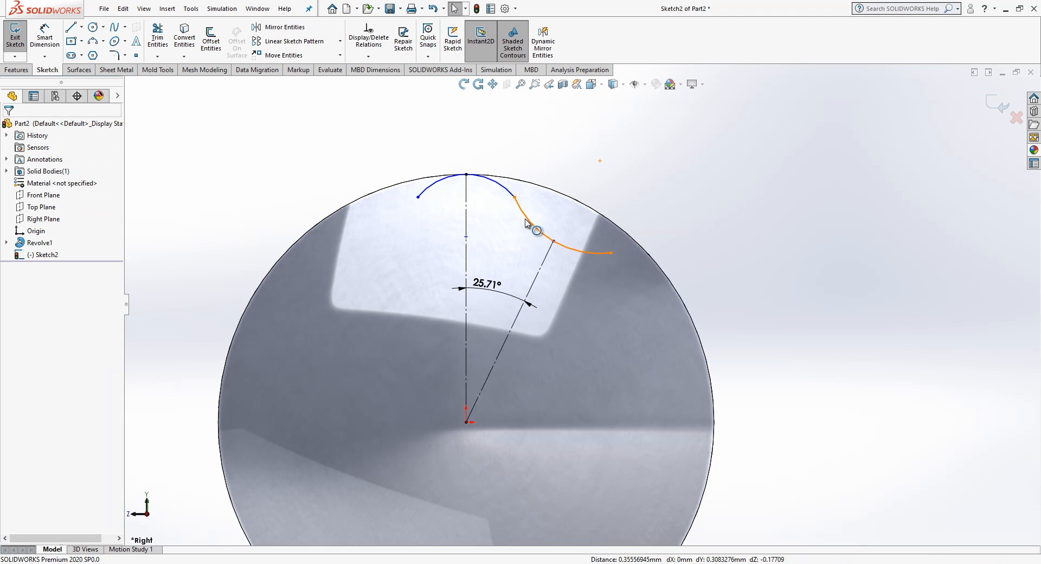
# Make the small top arc and the downward-bulging arc tangent, and pull the curve slightly near their shared endpoint
pyautogui.click(502, 188)
pyautogui.keyDown('ctrl'); pyautogui.click(501, 188); pyautogui.keyUp('ctrl')
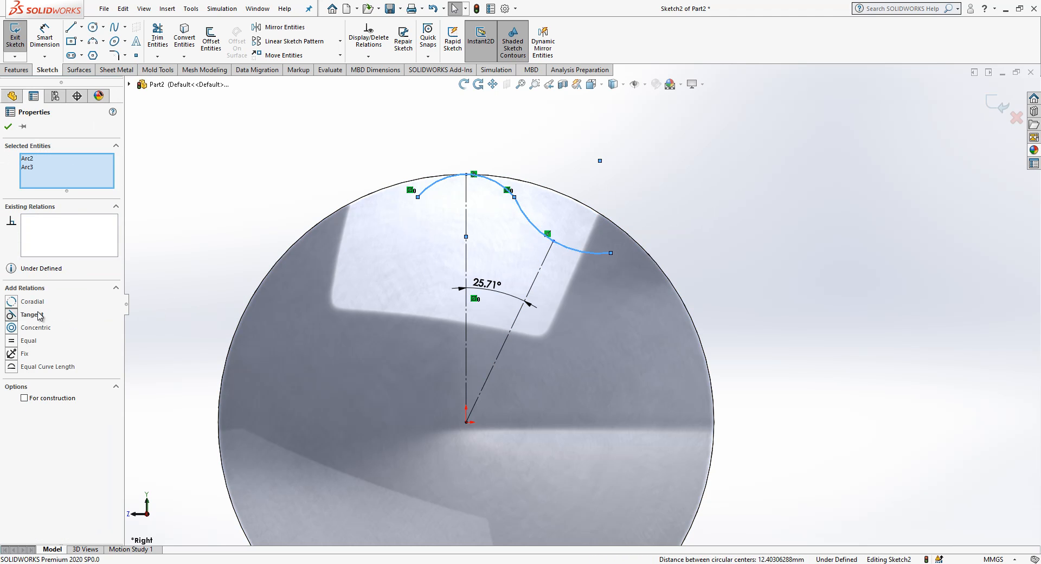
pyautogui.click(38, 313)
pyautogui.press('Escape')
pyautogui.moveTo(520, 205); pyautogui.dragTo(554, 247)
pyautogui.click(550, 250)
pyautogui.click(518, 204)
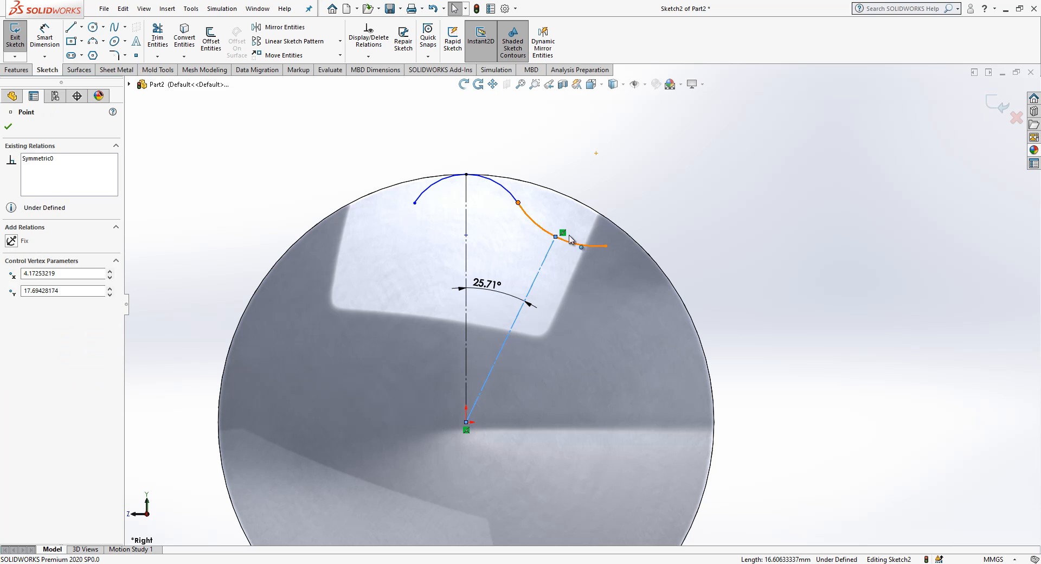
pyautogui.keyDown('ctrl'); pyautogui.click(606, 245); pyautogui.keyUp('ctrl')
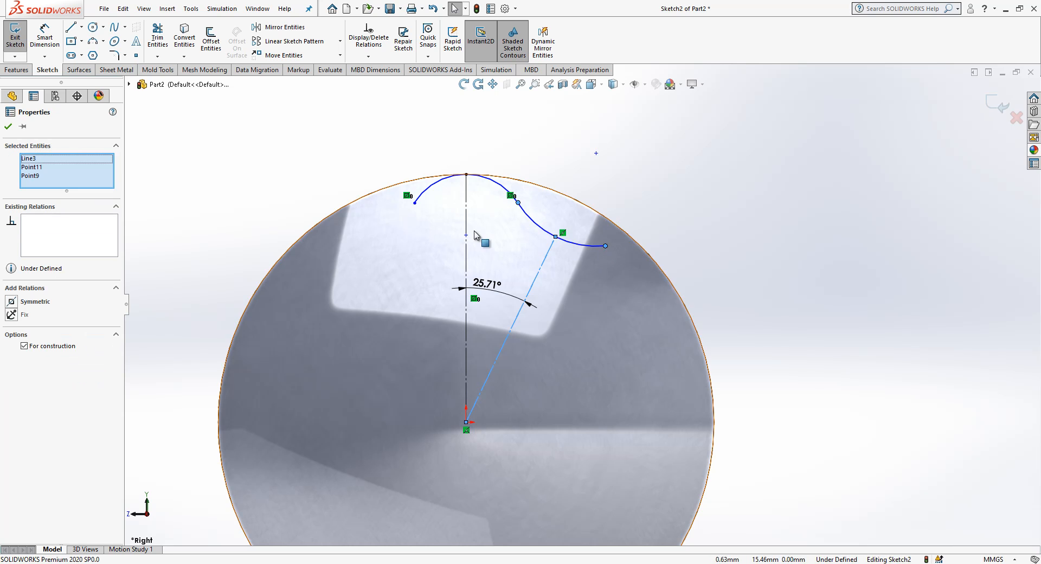
pyautogui.click(612, 261)
# Make both endpoints of the downward-bulging arc symmetric about the slanted centerline
pyautogui.click(543, 263)
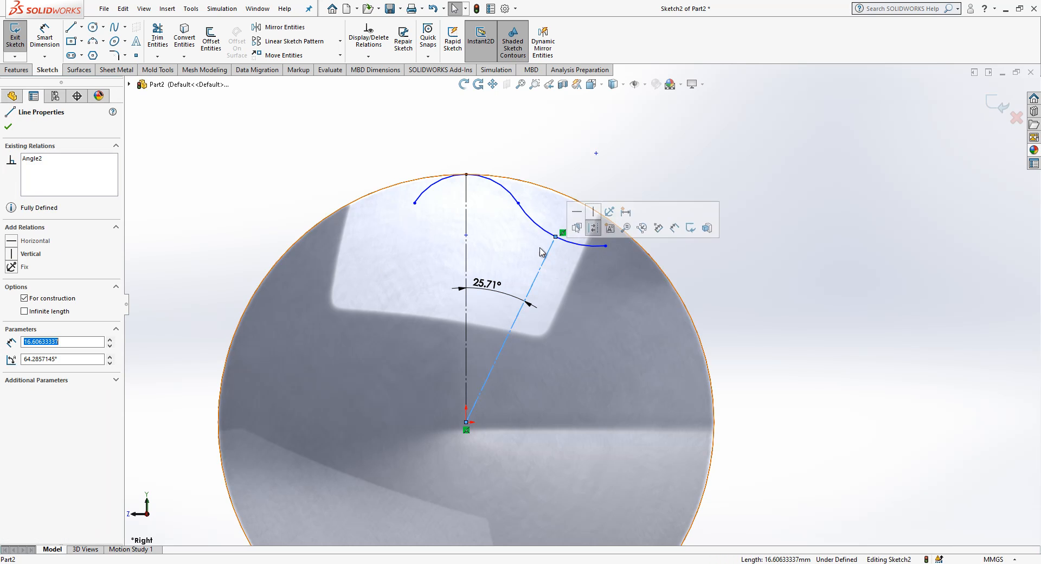
pyautogui.keyDown('ctrl'); pyautogui.click(518, 202); pyautogui.keyUp('ctrl')
pyautogui.keyDown('ctrl'); pyautogui.click(606, 246); pyautogui.keyUp('ctrl')
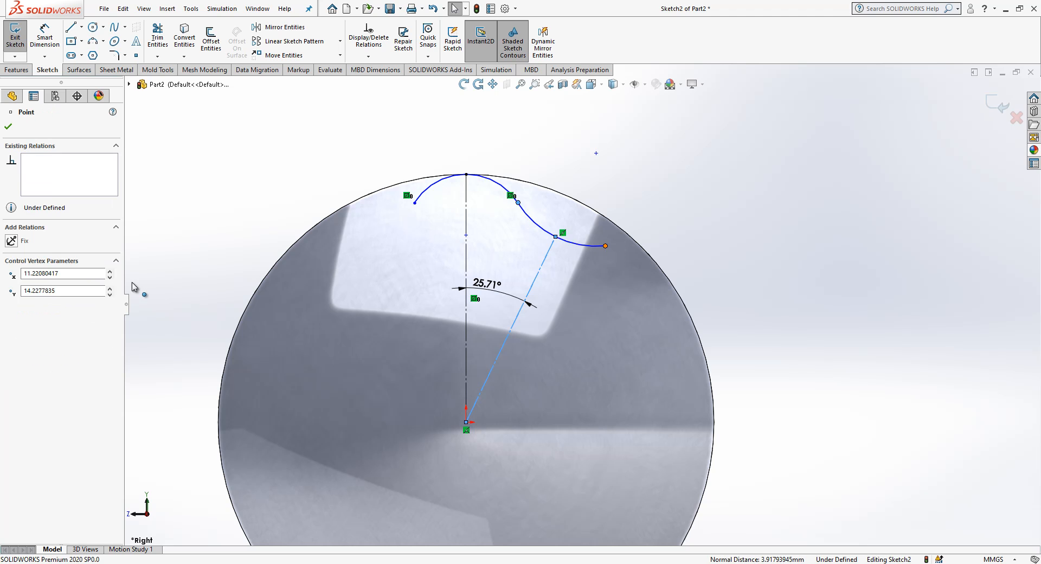
pyautogui.click(36, 301)
pyautogui.click(305, 193)
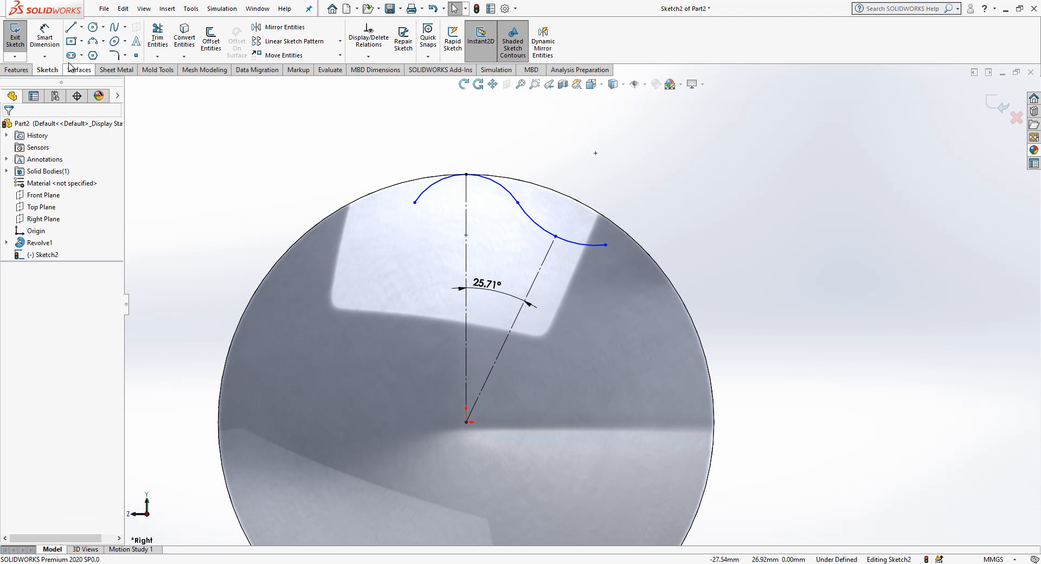
# Dimension the small top arc with a radius of 3.5 mm
pyautogui.click(44, 37)
pyautogui.click(429, 188)
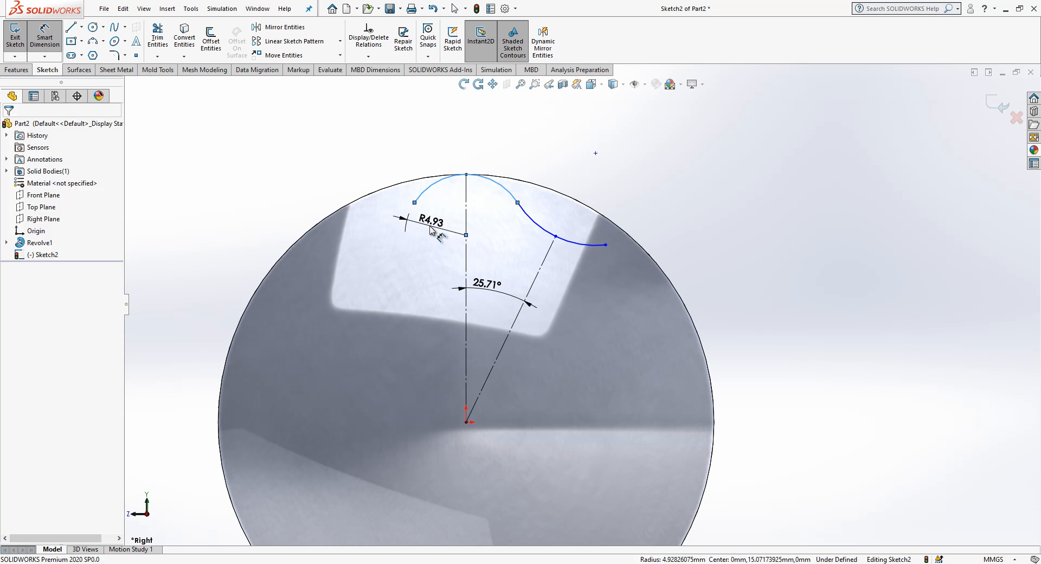
pyautogui.click(454, 215)
pyautogui.write('3.5')
pyautogui.press('Return')
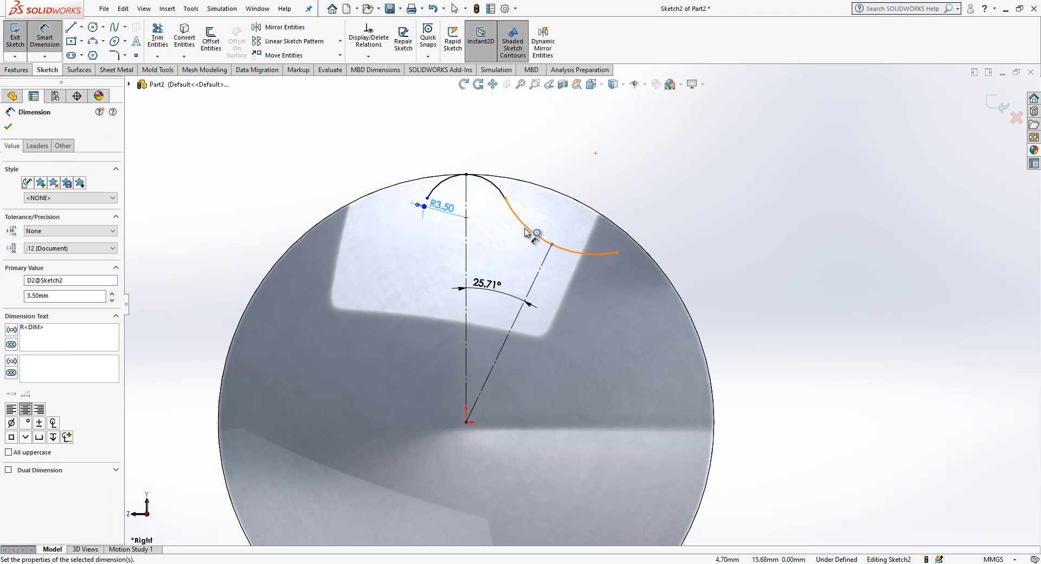
# Dimension the downward-bulging arc with a radius of 16 mm
pyautogui.click(534, 232)
pyautogui.click(544, 172)
pyautogui.write('16')
pyautogui.press('Return')
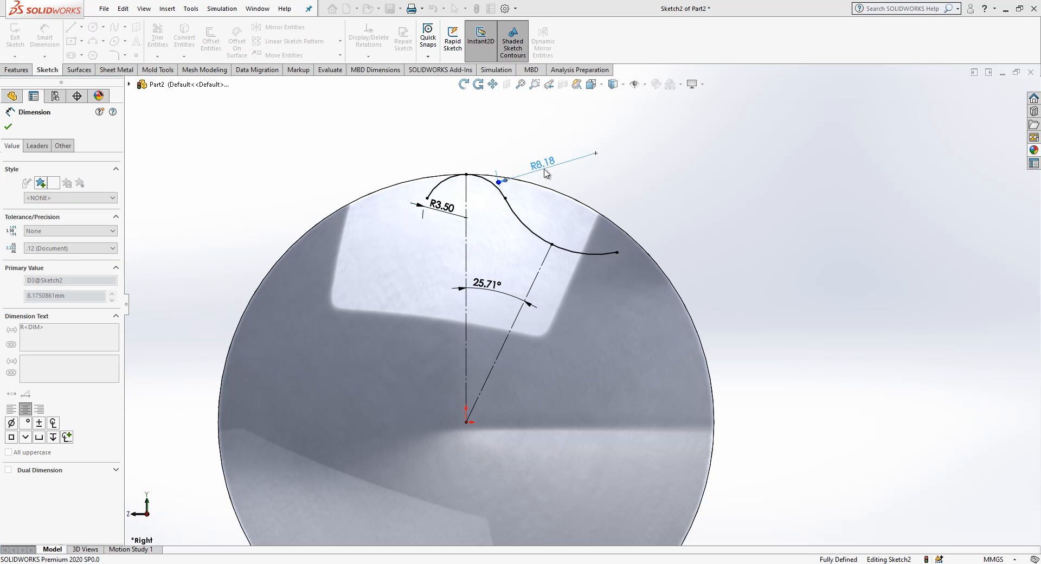
pyautogui.press('Escape')
# Try a circular sketch pattern of both arcs about the origin with 7 equally spaced instances over 360°, and close the sketch
pyautogui.click(529, 216)
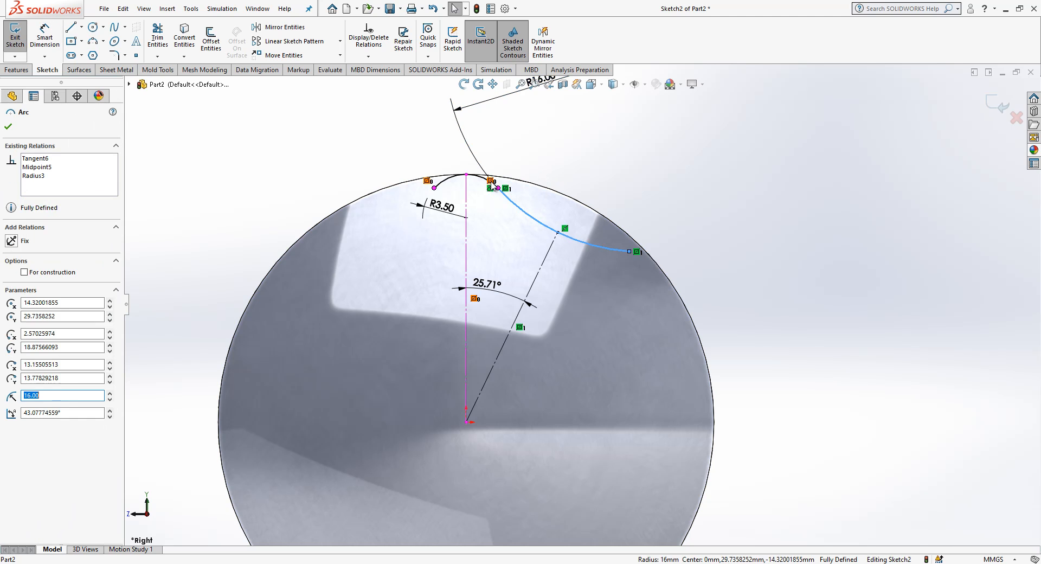
pyautogui.keyDown('ctrl'); pyautogui.click(482, 183); pyautogui.keyUp('ctrl')
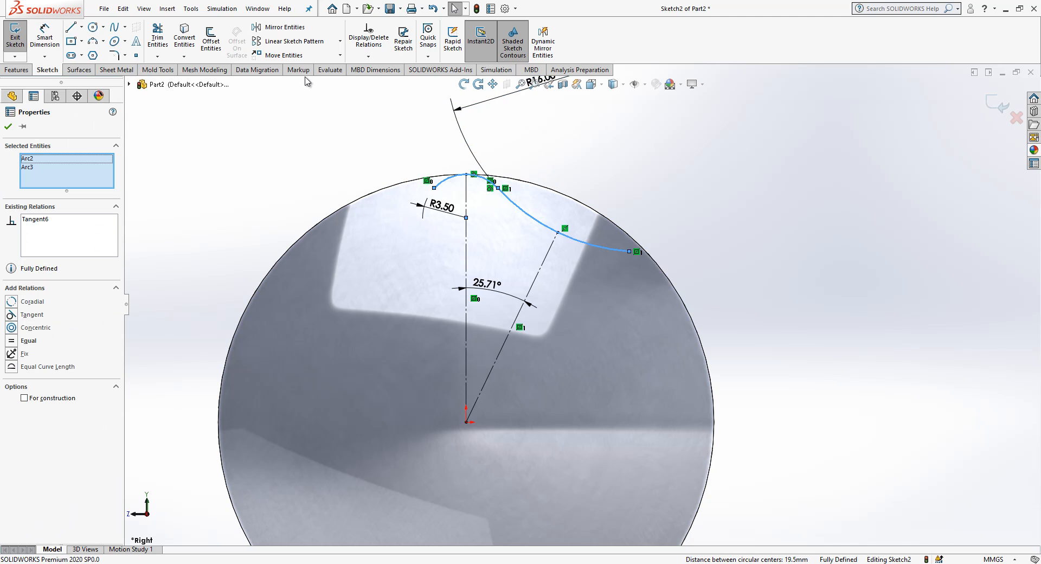
pyautogui.click(340, 41)
pyautogui.click(337, 68)
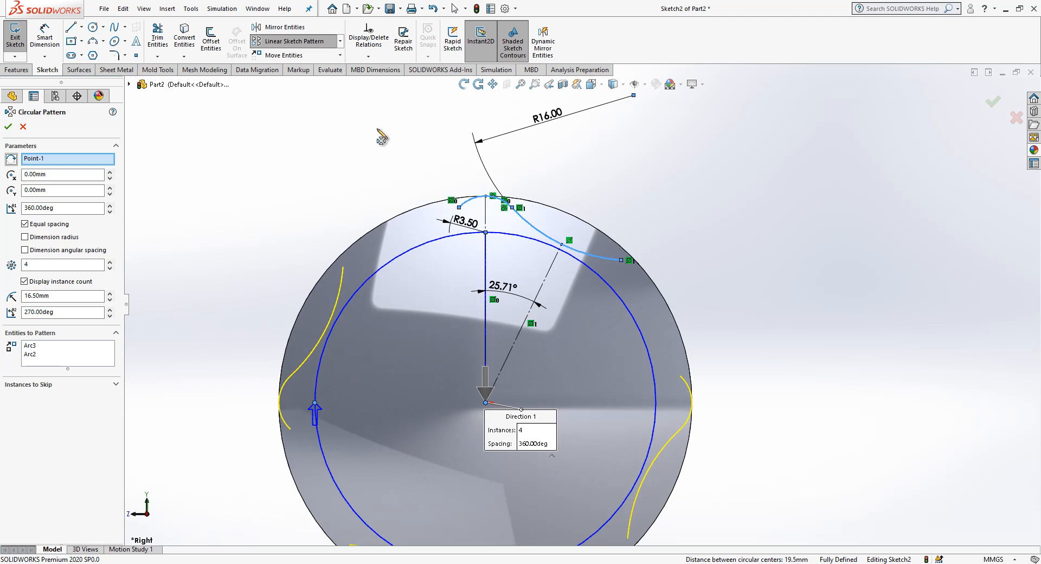
pyautogui.click(110, 261)
pyautogui.click(110, 261)
pyautogui.click(110, 261)
pyautogui.click(8, 126)
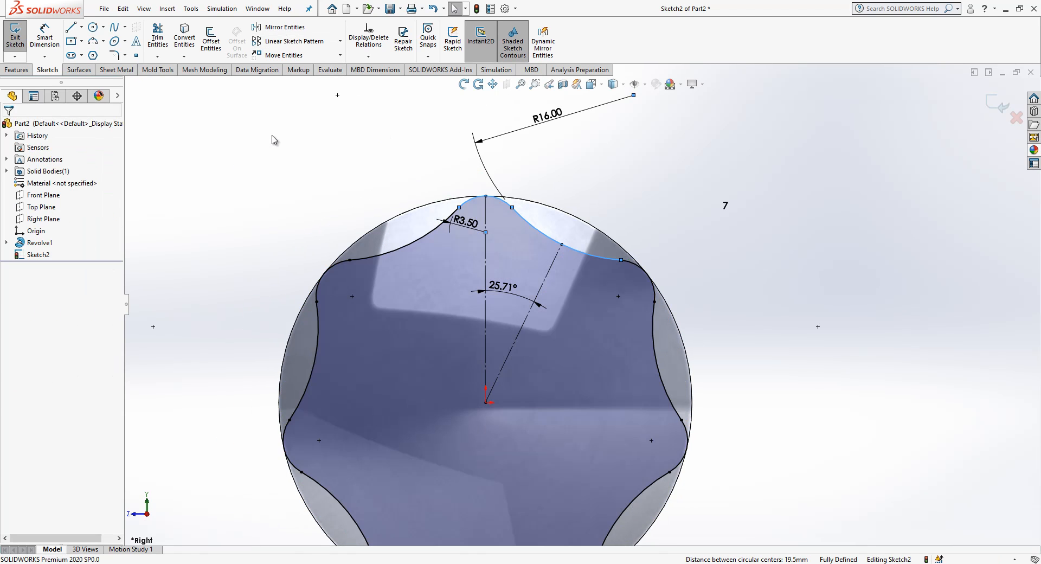
pyautogui.scroll(3, 588, 243)
pyautogui.moveTo(588, 243); pyautogui.dragTo(616, 325, button='middle')
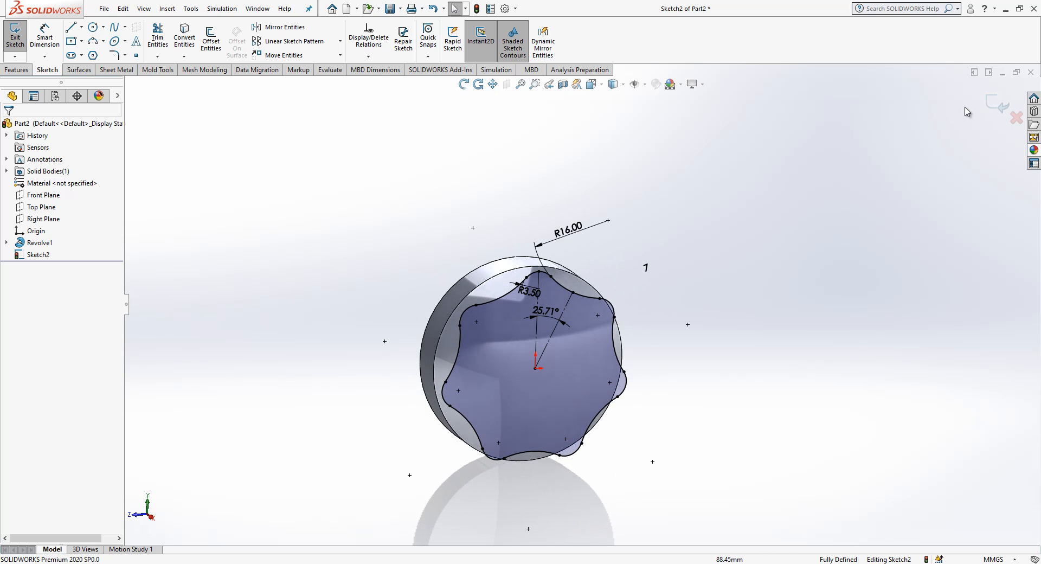
pyautogui.click(986, 106)
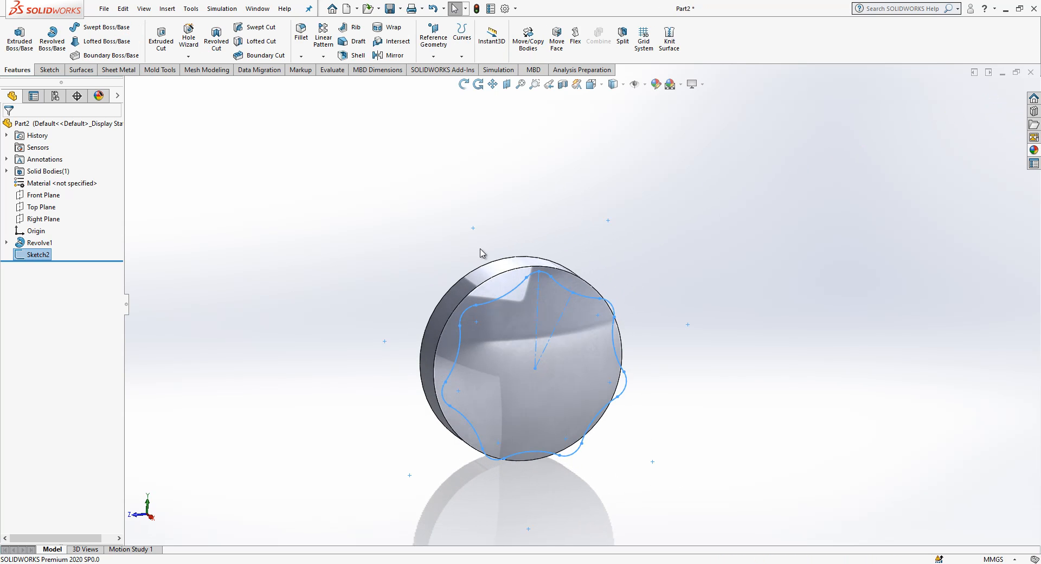
# Reopen the lobed sketch for editing and undo the circular pattern of the arcs
pyautogui.rightClick(37, 255)
pyautogui.click(42, 224)
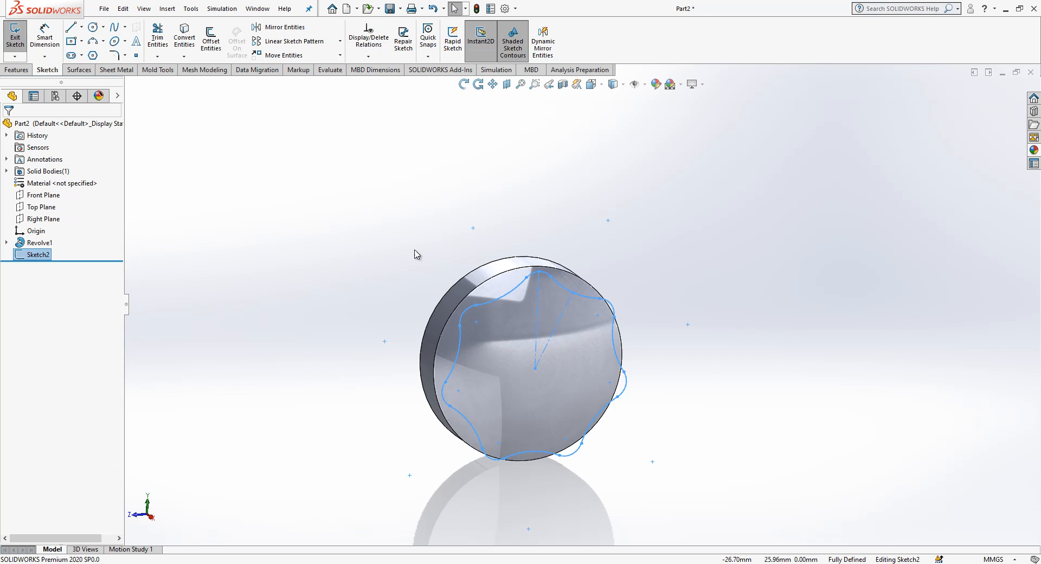
pyautogui.click(432, 9)
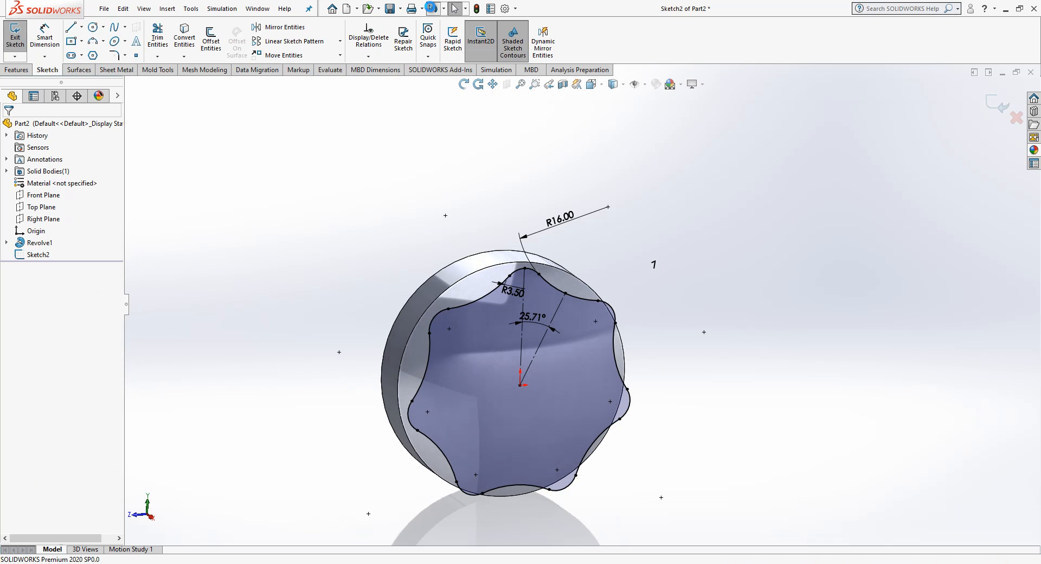
pyautogui.click(498, 157)
# Pattern the two tangent arcs circularly about the origin with 7 equally spaced instances over 360°, and finish the sketch
pyautogui.click(530, 276)
pyautogui.keyDown('ctrl'); pyautogui.click(553, 286); pyautogui.keyUp('ctrl')
pyautogui.click(340, 41)
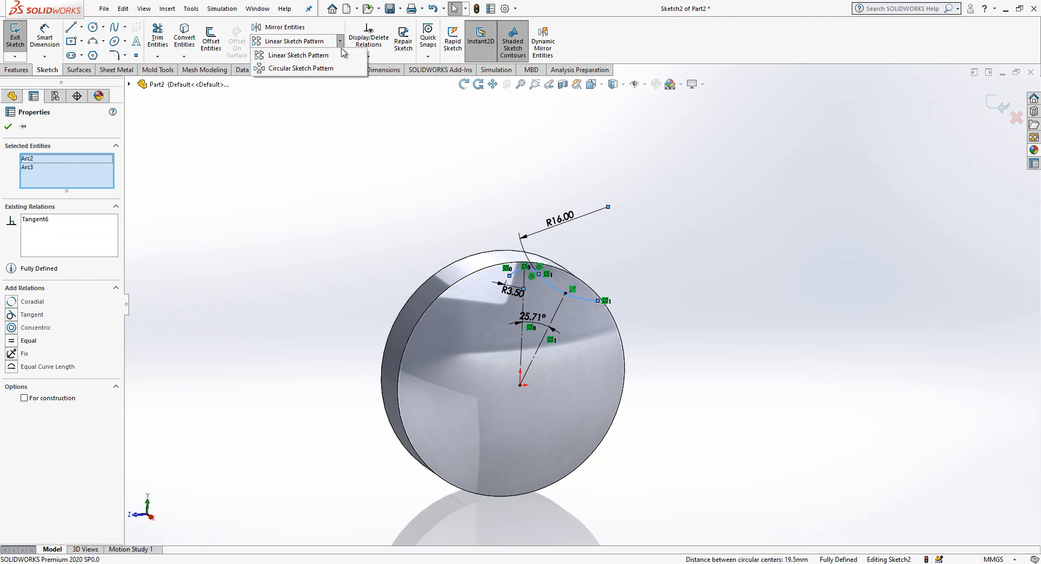
pyautogui.click(323, 66)
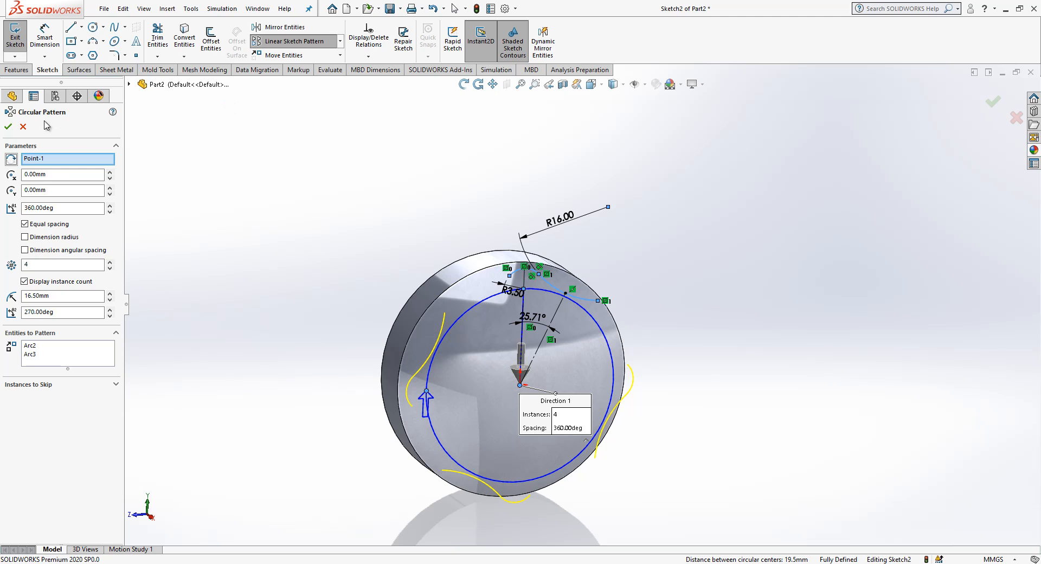
pyautogui.click(110, 263)
pyautogui.click(111, 263)
pyautogui.click(110, 263)
pyautogui.press('Return')
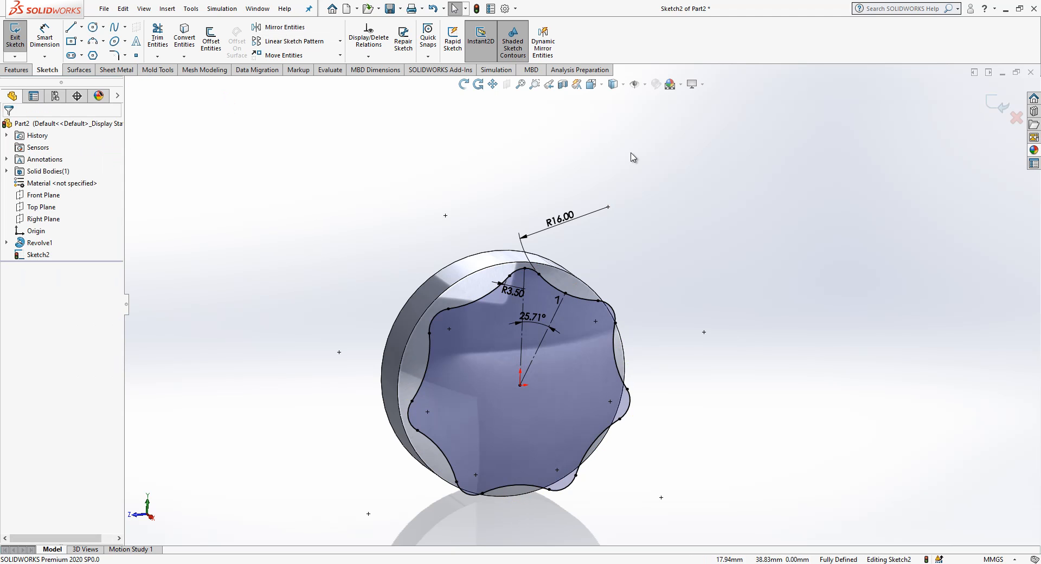
pyautogui.click(993, 103)
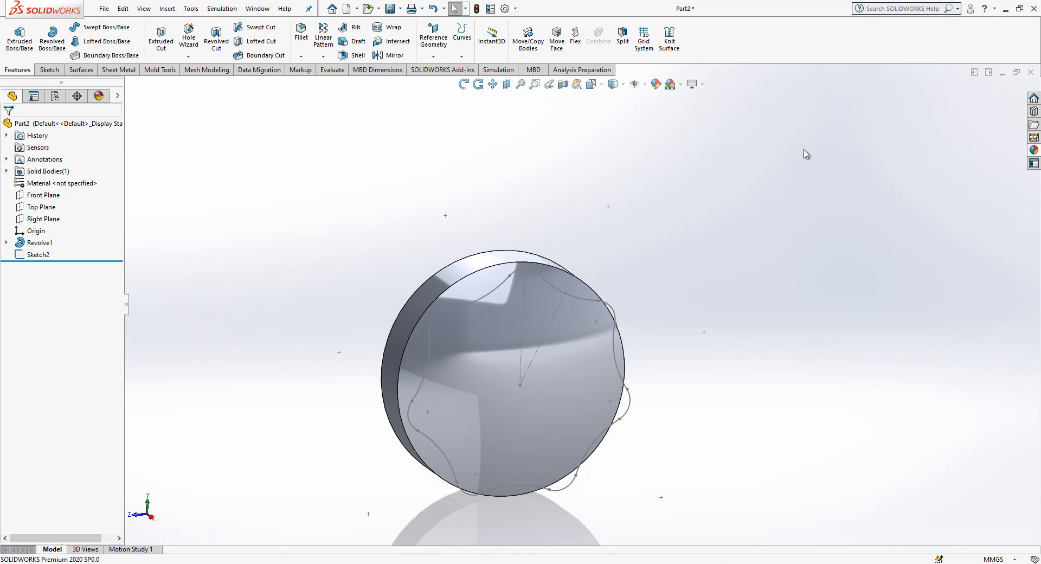
# Cut-extrude the lobed sketch through all, removing the material outside the outline from the disc
pyautogui.click(28, 255)
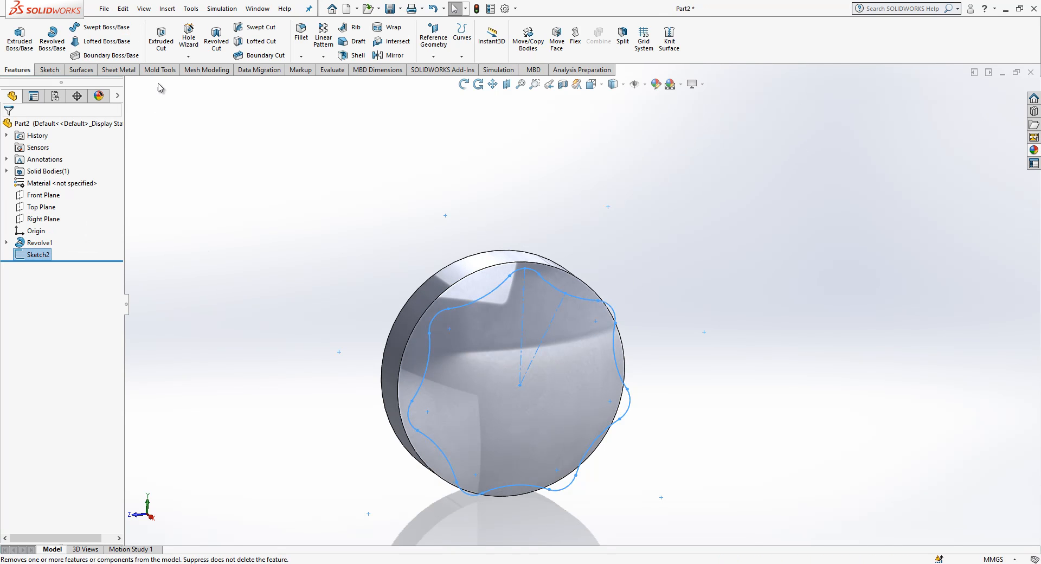
pyautogui.click(161, 37)
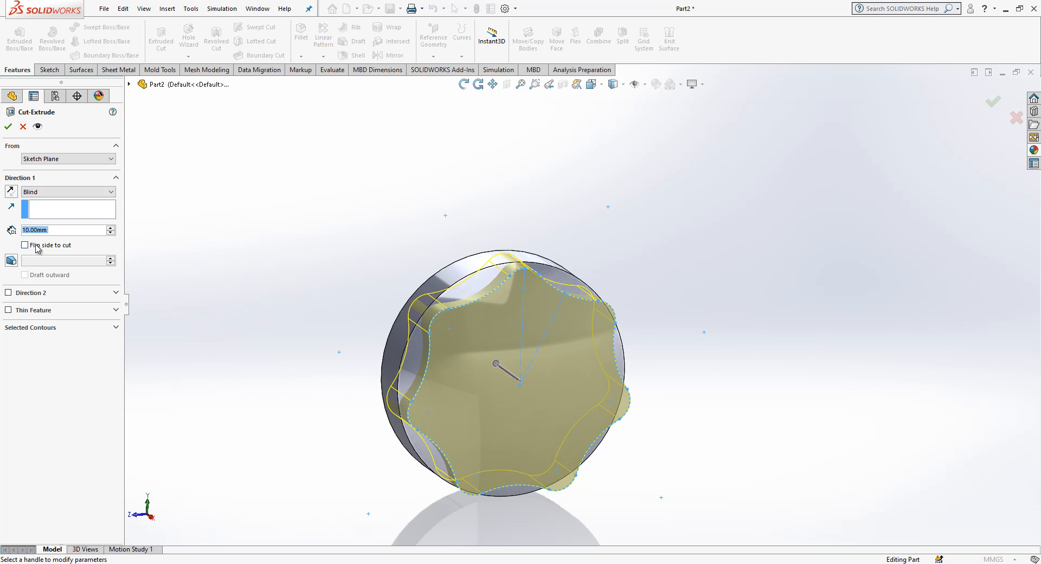
pyautogui.click(63, 192)
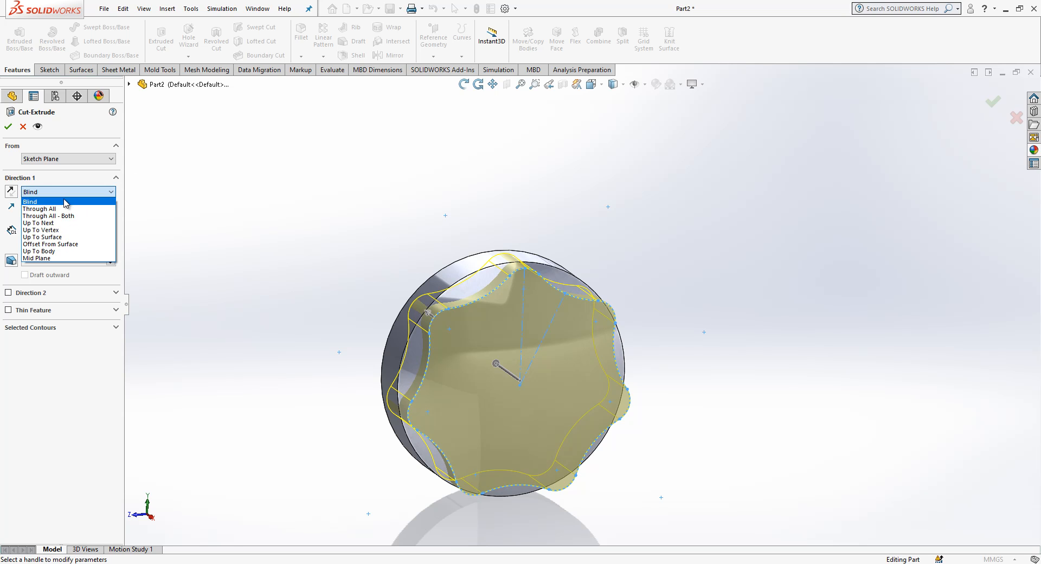
pyautogui.click(64, 206)
pyautogui.press('Return')
pyautogui.moveTo(539, 330); pyautogui.dragTo(627, 356, button='middle')
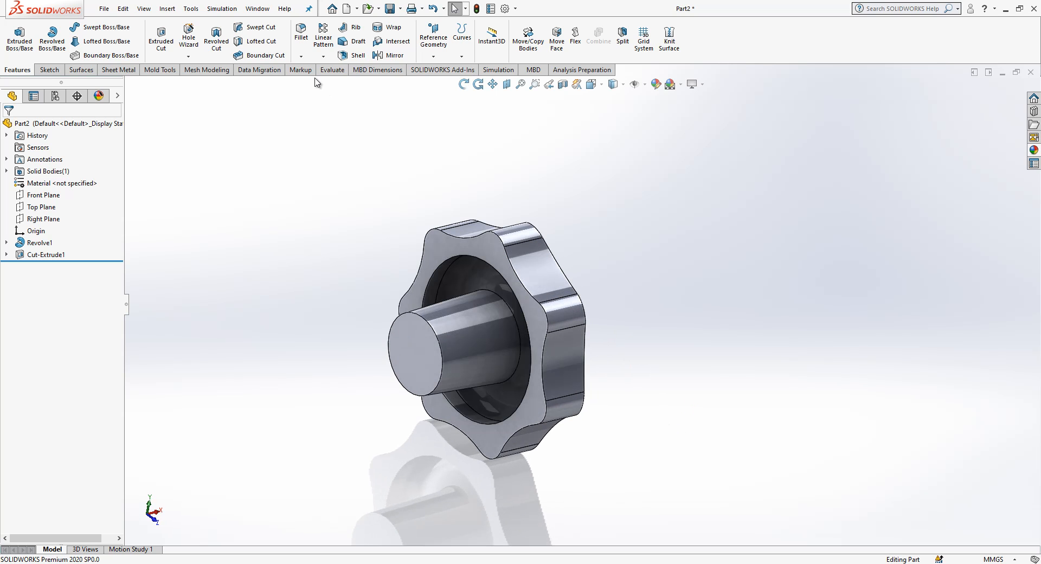
# Fillet the flat lobed rim face on the stem side with a 1 mm radius
pyautogui.click(301, 57)
pyautogui.click(314, 71)
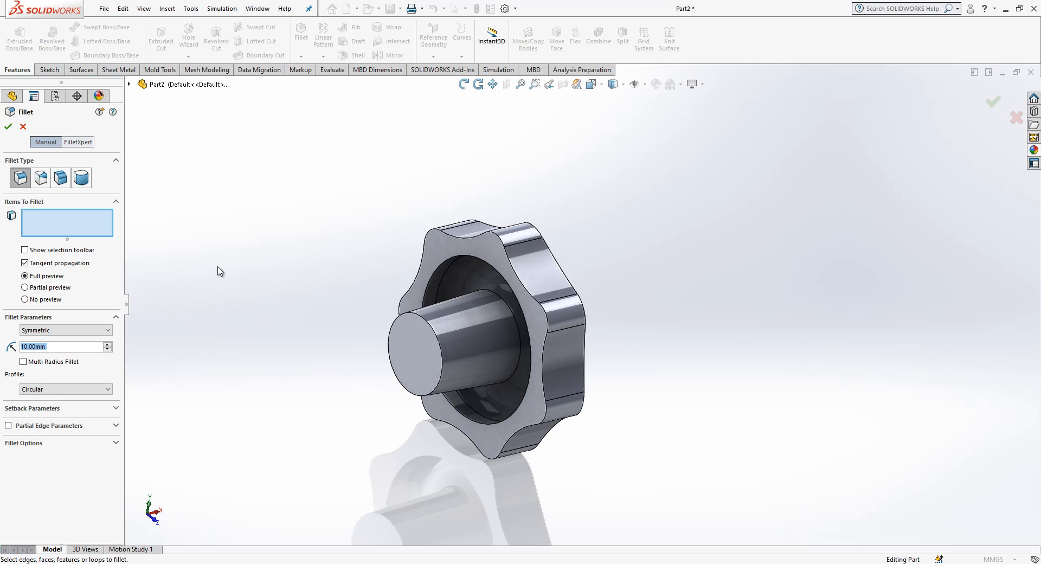
pyautogui.write('1')
pyautogui.press('Return')
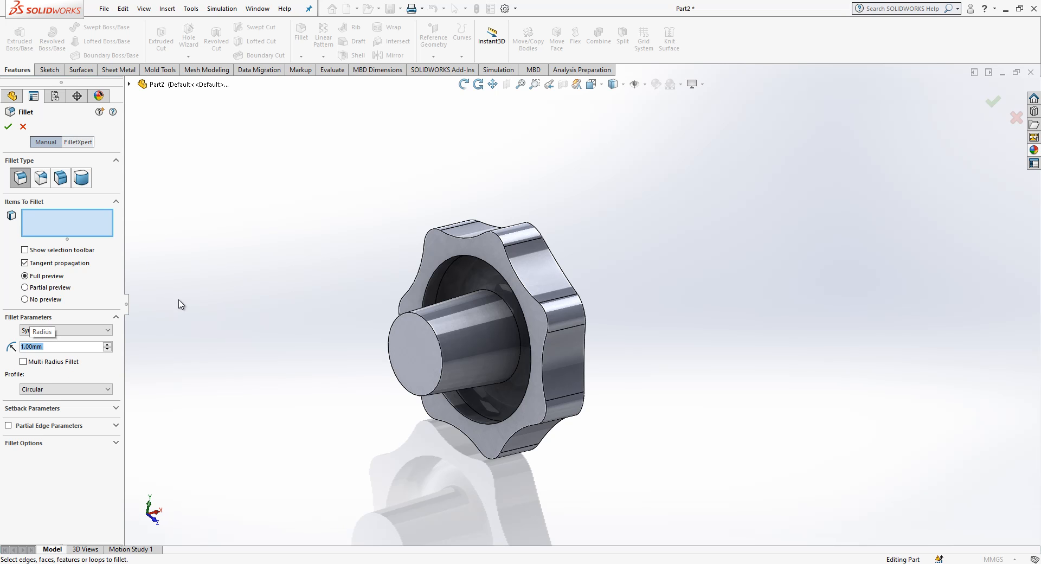
pyautogui.click(446, 247)
pyautogui.rightClick(421, 250)
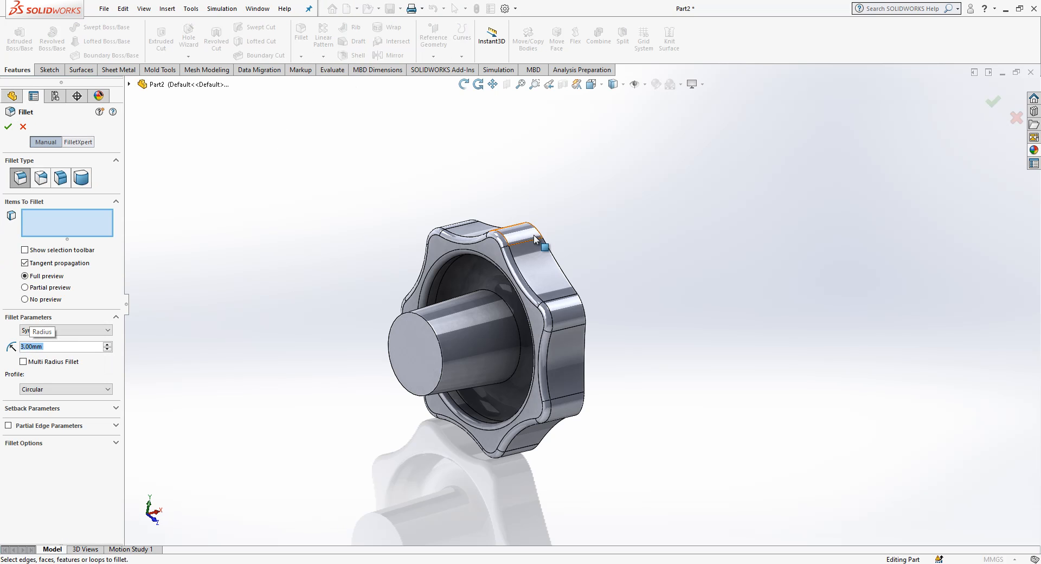
# Fillet the lobed rim edge on the domed side with a 3 mm radius
pyautogui.click(547, 247)
pyautogui.moveTo(547, 247); pyautogui.dragTo(399, 244, button='middle')
pyautogui.rightClick(374, 240)
# Delete the two separate rim fillets
pyautogui.click(24, 279)
pyautogui.press('Delete')
pyautogui.click(24, 266)
pyautogui.press('Delete')
# Set up a multi-radius fillet on the stem-side lobed face and the domed-side rim edge, with 3 mm on the edge
pyautogui.moveTo(423, 285); pyautogui.dragTo(504, 274, button='middle')
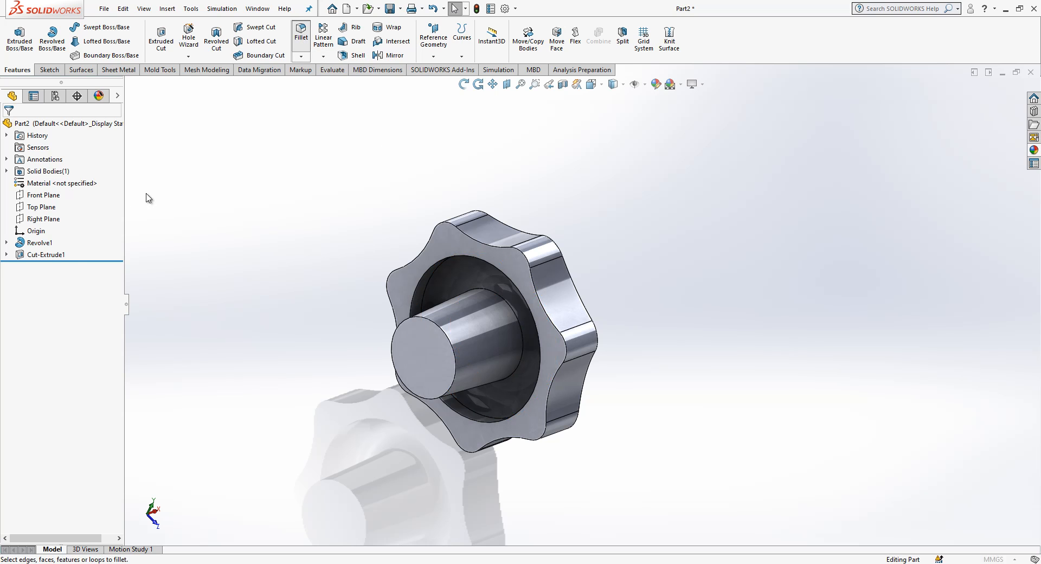
pyautogui.click(57, 365)
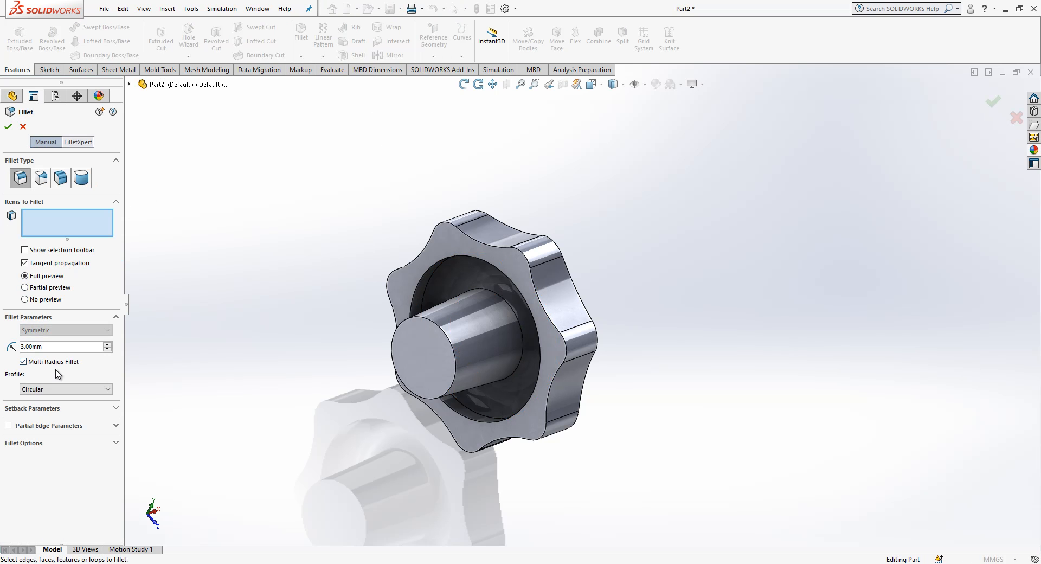
pyautogui.click(442, 249)
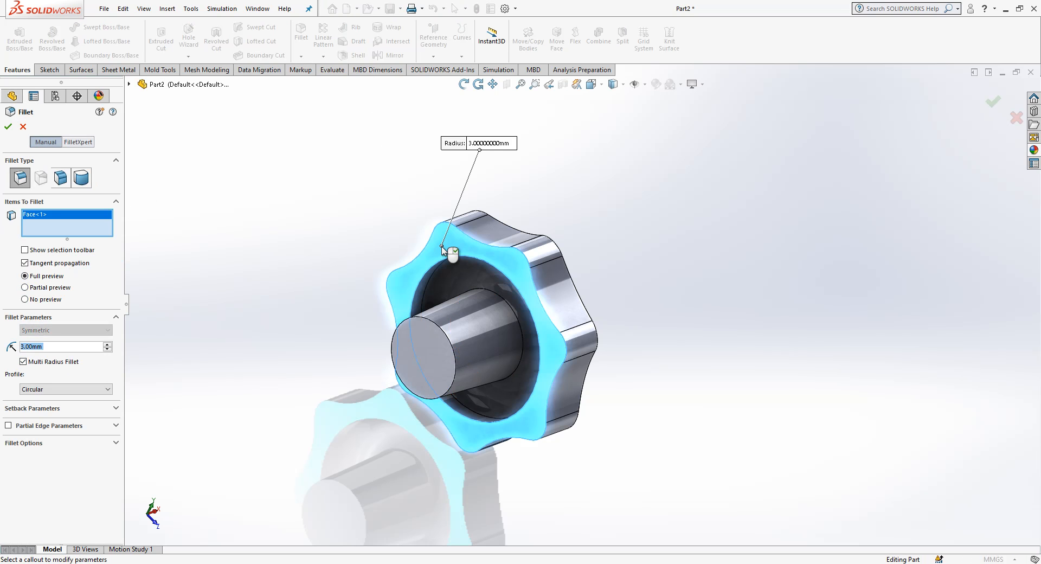
pyautogui.click(501, 227)
pyautogui.click(548, 149)
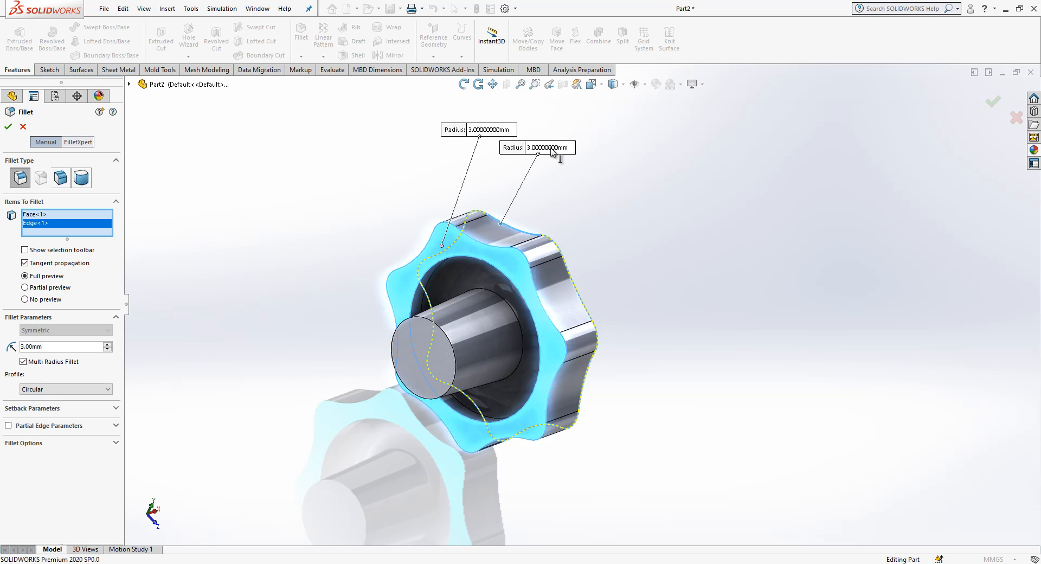
pyautogui.press('Return')
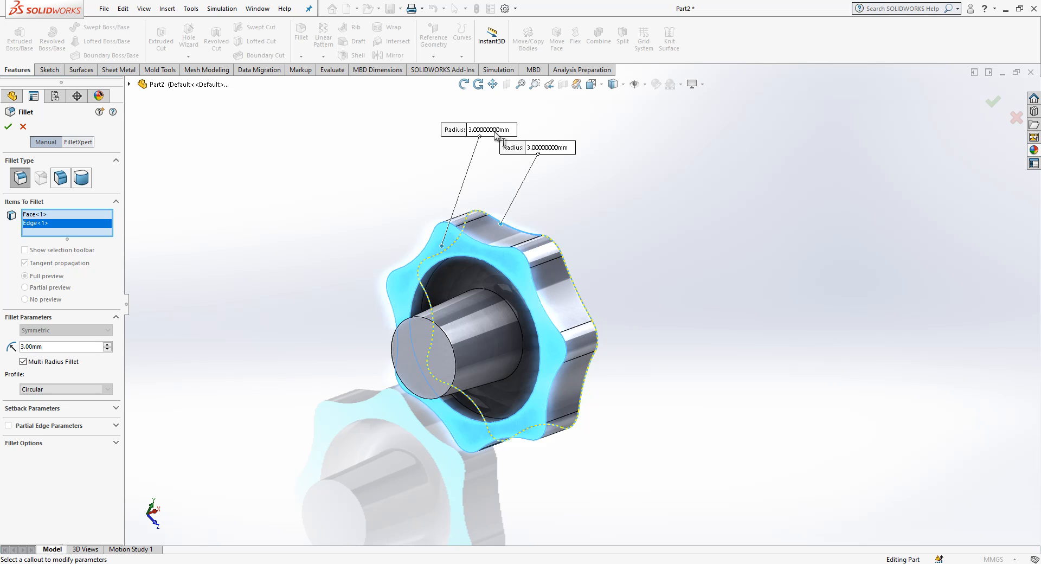
# Set the lobed face's fillet radius to 1 mm and finish the multi-radius fillet
pyautogui.click(34, 214)
pyautogui.moveTo(48, 346); pyautogui.dragTo(4, 348)
pyautogui.write('1')
pyautogui.press('Return')
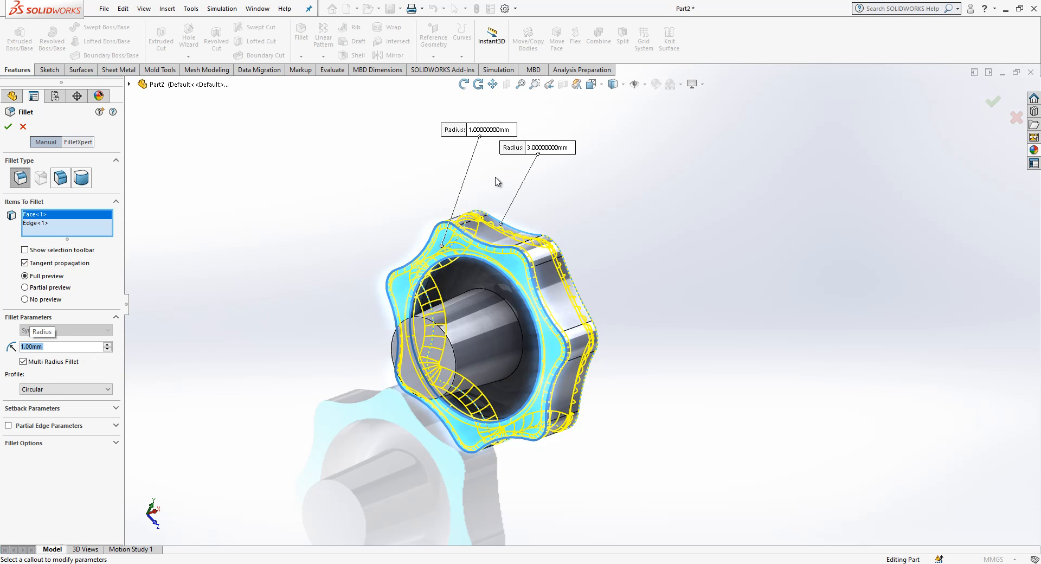
pyautogui.press('Return')
pyautogui.moveTo(593, 244); pyautogui.dragTo(558, 302, button='middle')
pyautogui.scroll(-2, 558, 303)
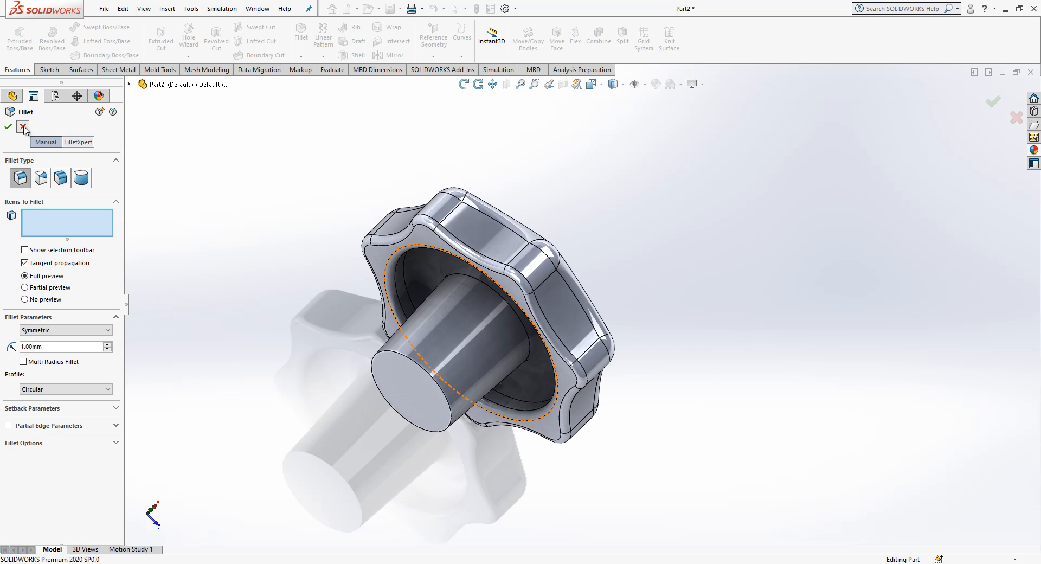
pyautogui.click(22, 128)
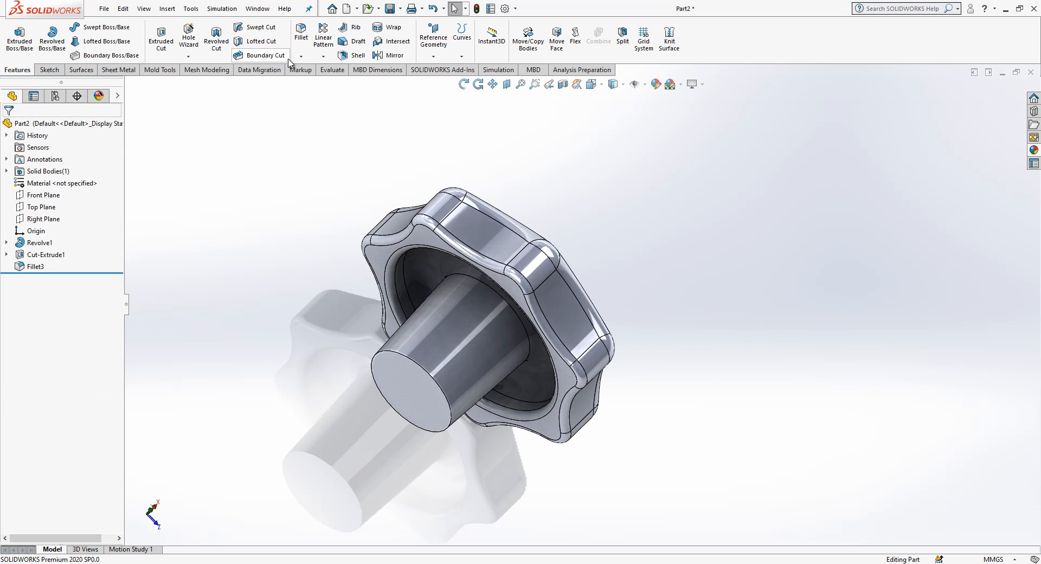
# Chamfer the circular edge at the stem's free end by 0.75 mm at 45°
pyautogui.click(408, 357)
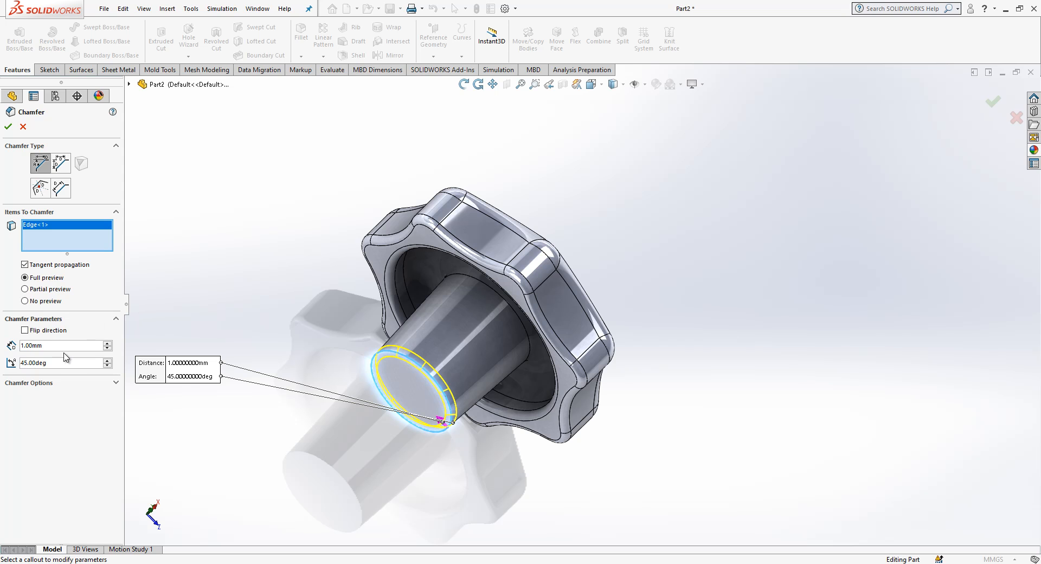
pyautogui.write('0.75')
pyautogui.press('Return')
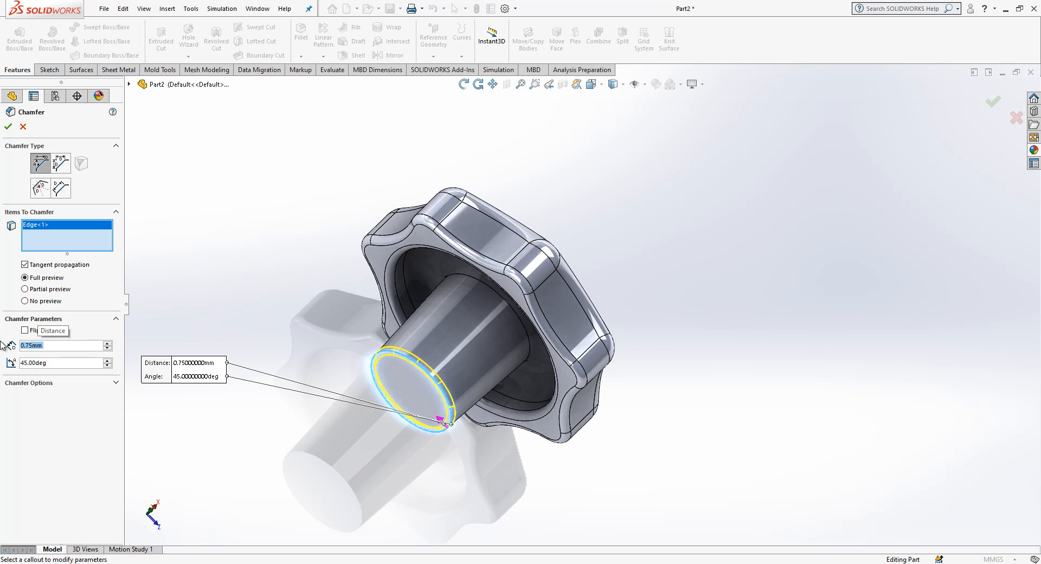
pyautogui.moveTo(334, 327); pyautogui.dragTo(515, 495, button='middle')
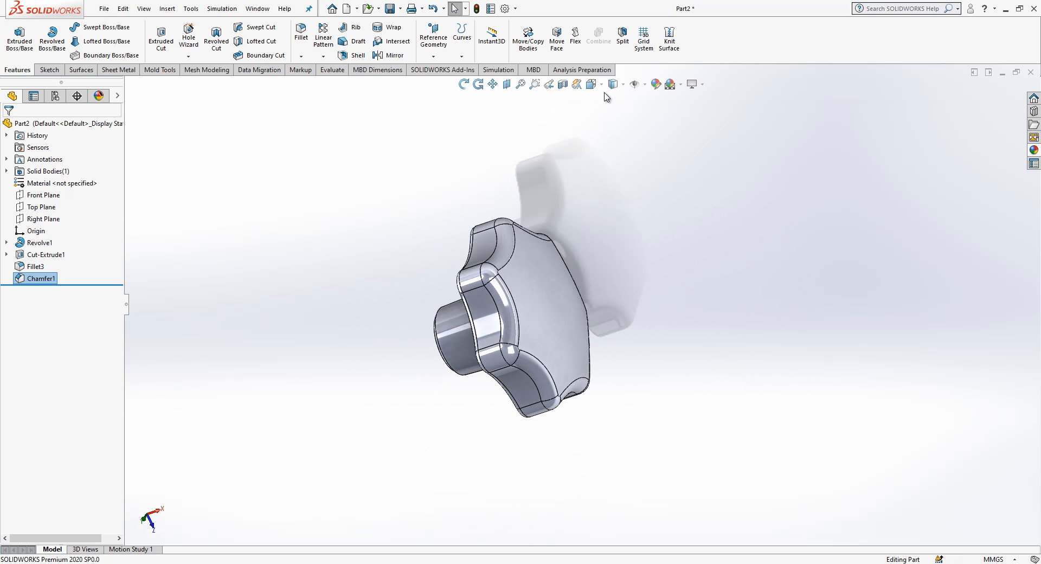
# Start a sketch on the Front Plane and draw a horizontal construction line about 56 mm long from the origin through the stem
pyautogui.click(35, 196)
pyautogui.click(87, 181)
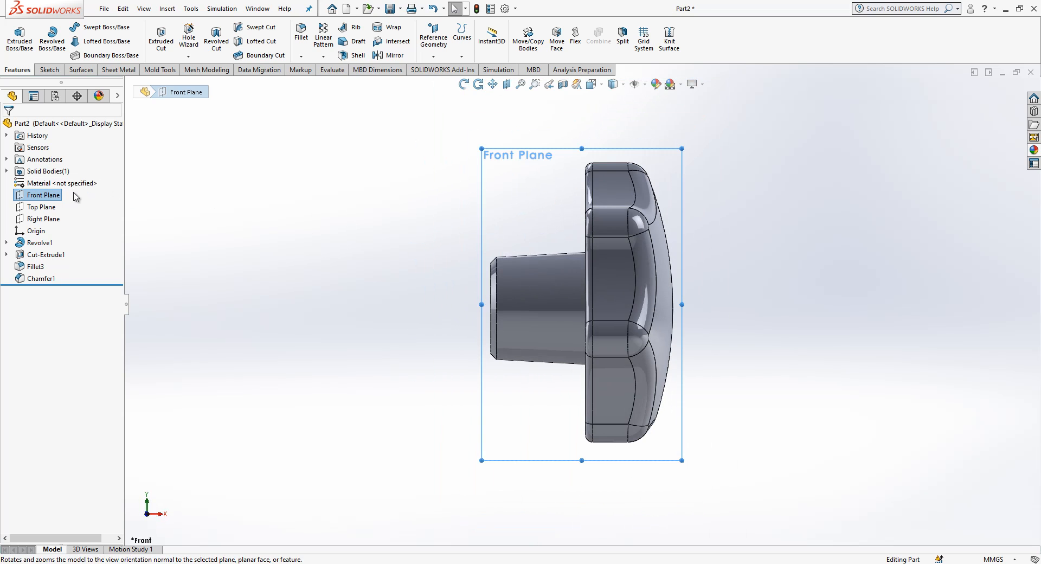
pyautogui.rightClick(44, 196)
pyautogui.click(85, 177)
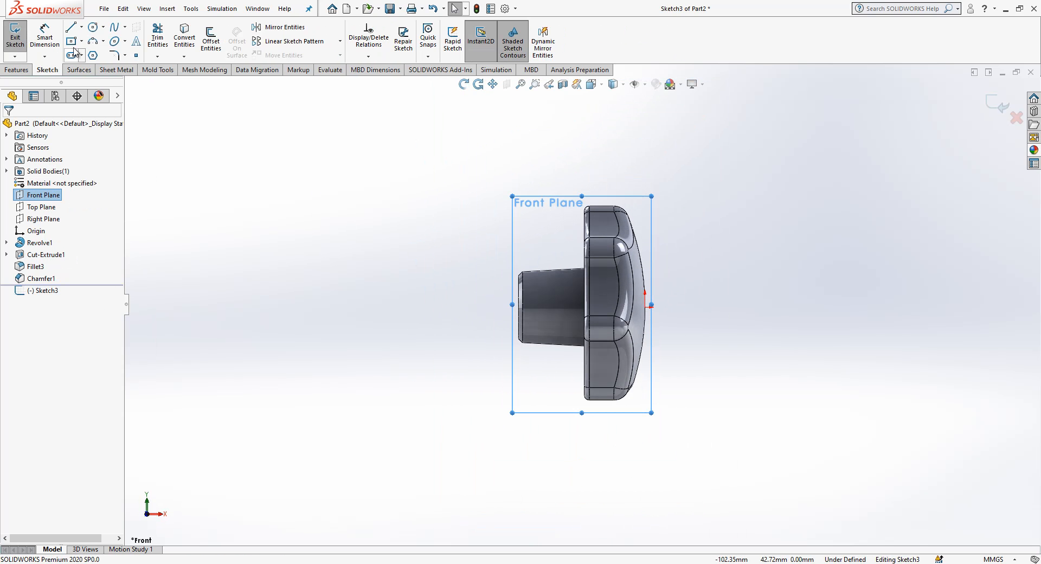
pyautogui.press('l')
pyautogui.click(651, 307)
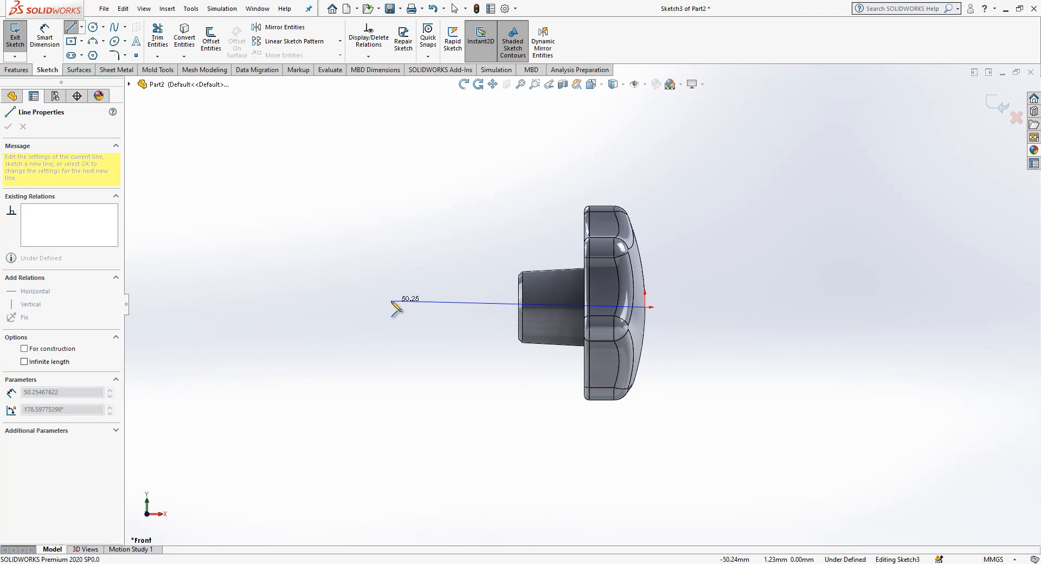
pyautogui.click(364, 306)
pyautogui.press('Escape')
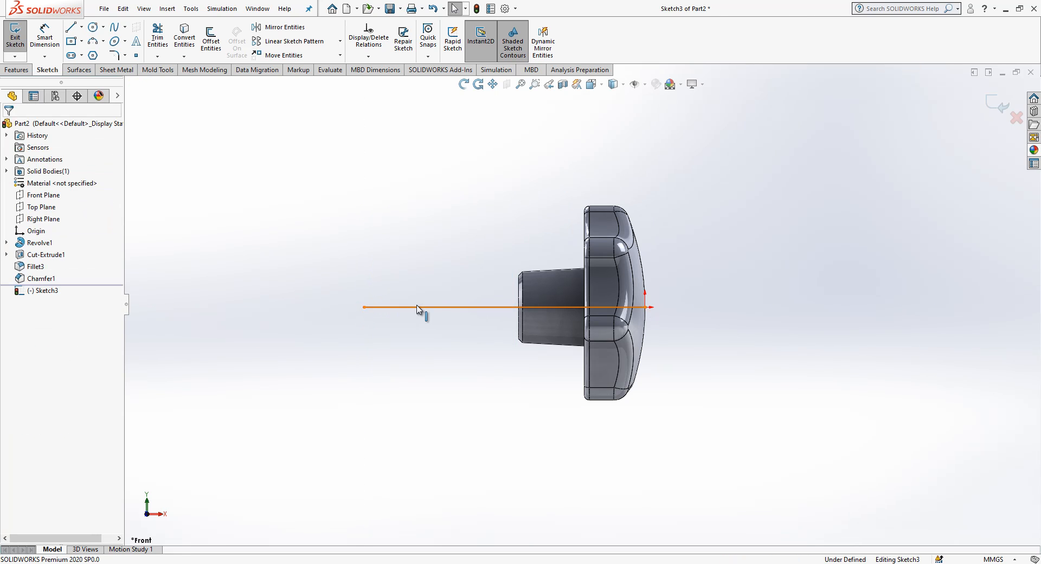
pyautogui.click(409, 307)
pyautogui.click(448, 277)
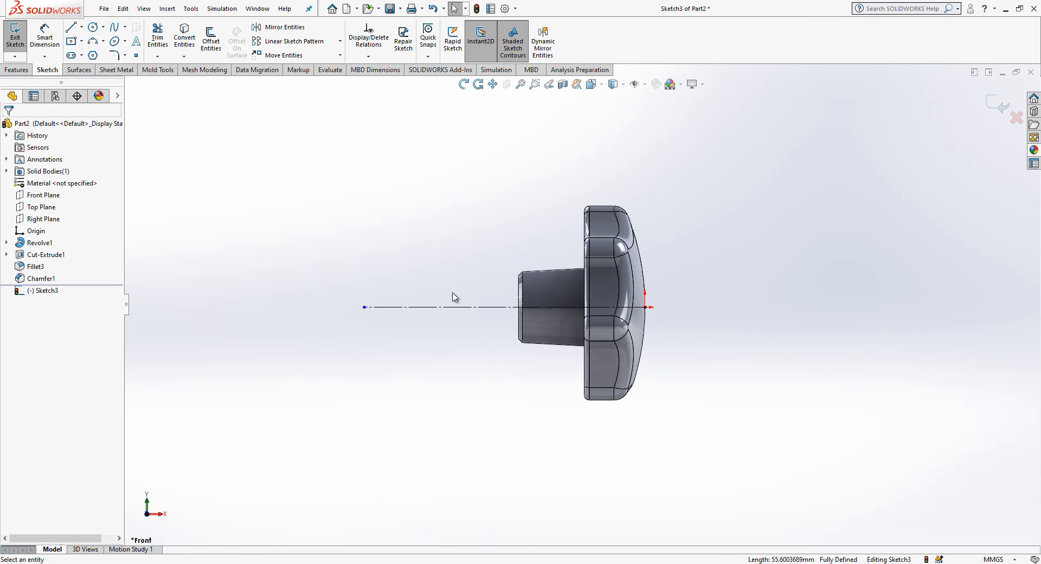
# Sketch a closed rectangular line profile about 42 by 4.7 mm above the centerline, from its free end into the stem
pyautogui.click(70, 27)
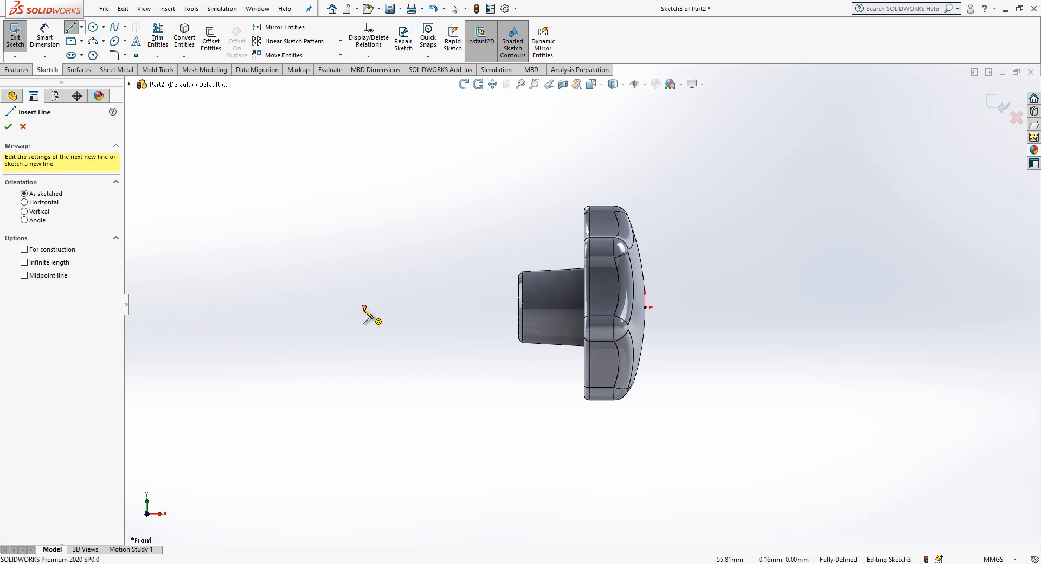
pyautogui.click(364, 307)
pyautogui.click(363, 283)
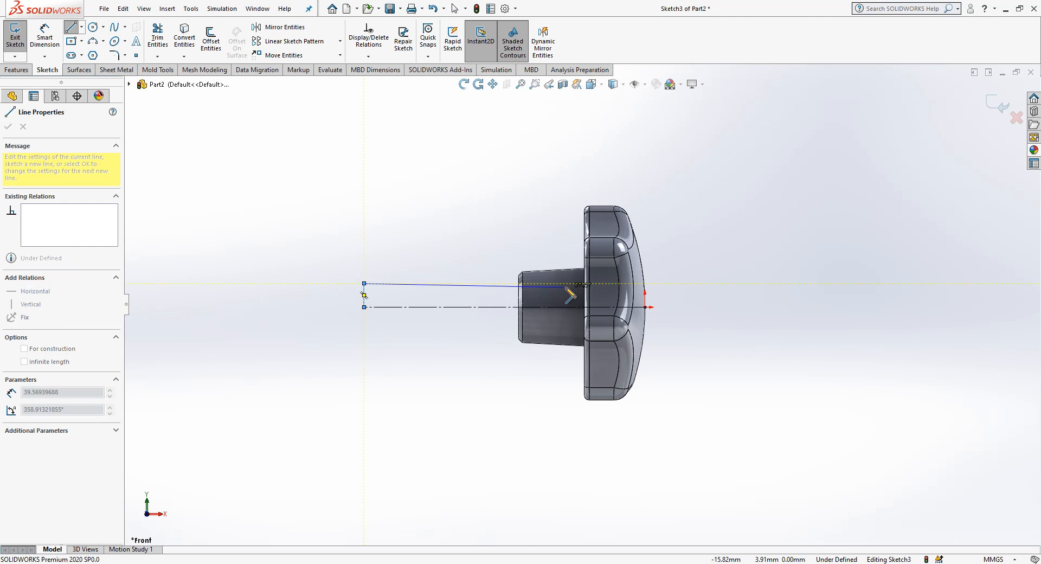
pyautogui.click(578, 283)
pyautogui.click(578, 307)
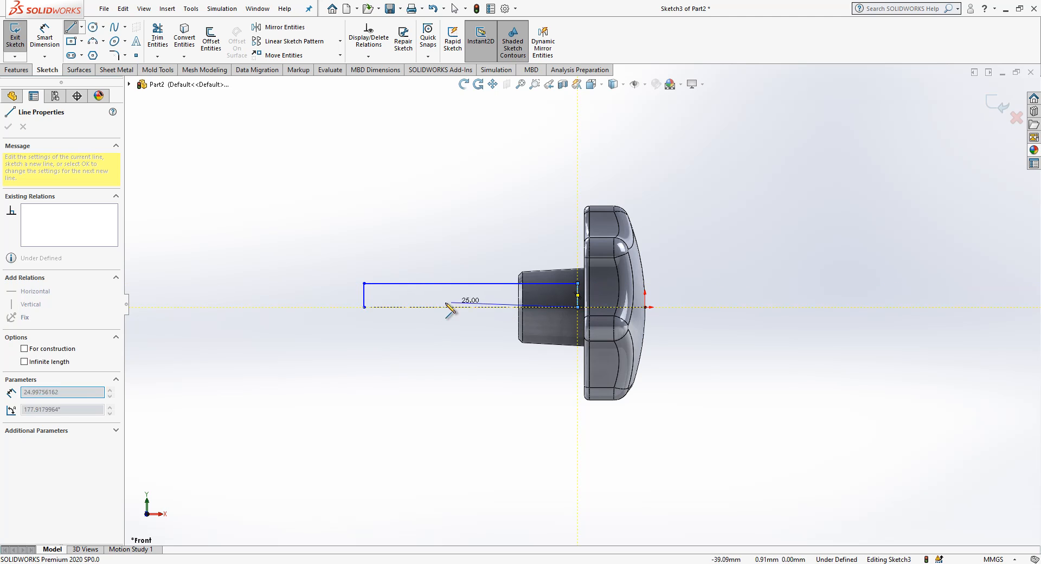
pyautogui.click(364, 307)
pyautogui.press('Escape')
# Dimension the rectangular profile's upper line as a 6 mm diameter about the centerline
pyautogui.moveTo(409, 357); pyautogui.dragTo(463, 266, button='right')
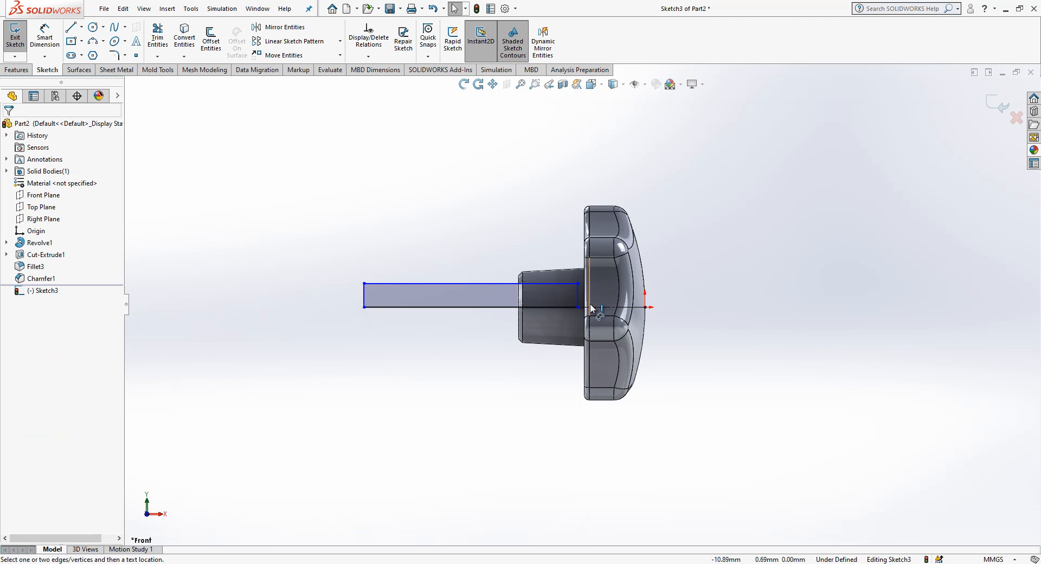
pyautogui.click(599, 307)
pyautogui.click(369, 285)
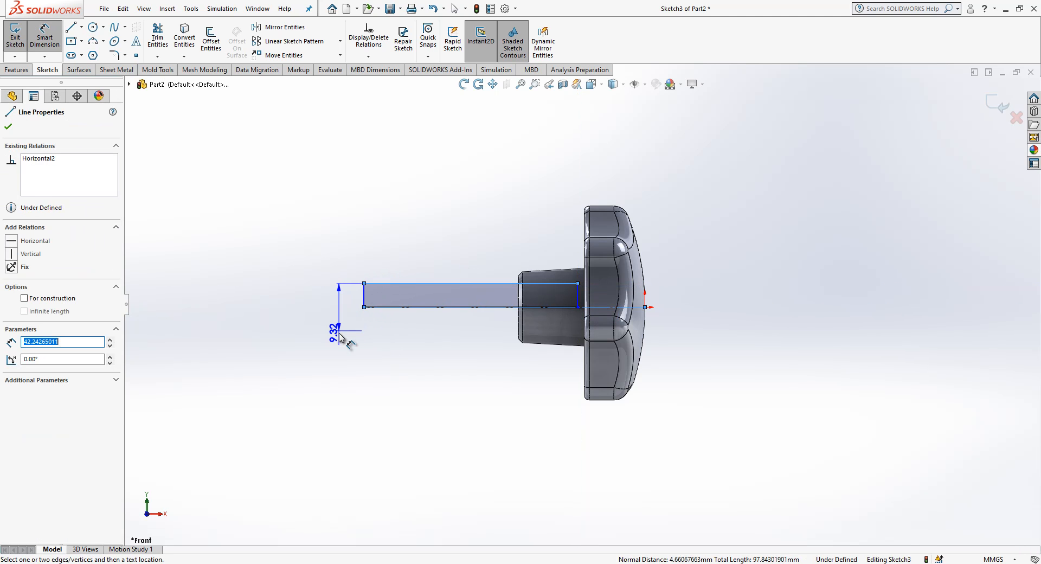
pyautogui.click(340, 336)
pyautogui.write('6')
pyautogui.press('Return')
pyautogui.click(421, 381)
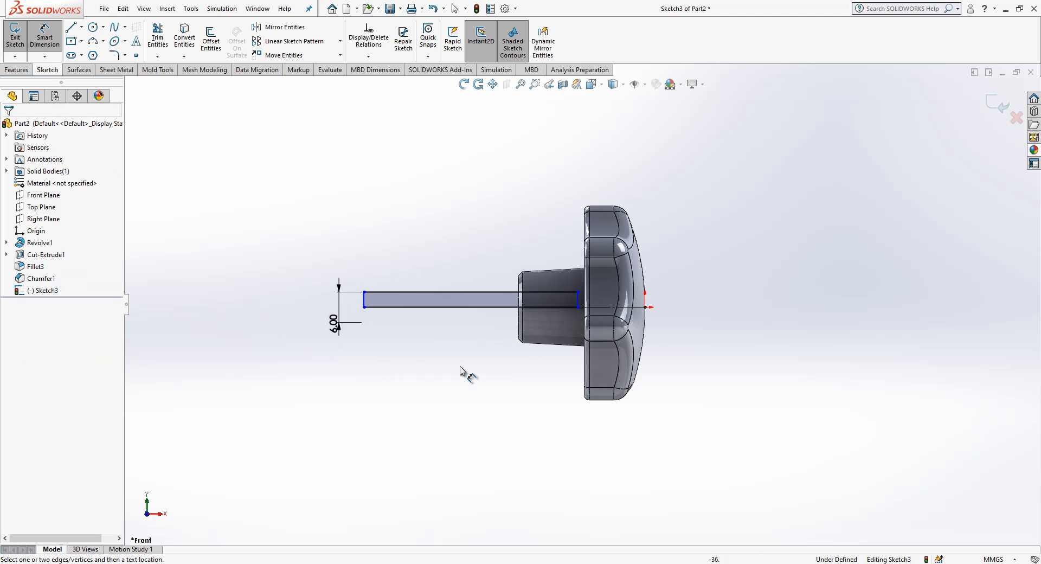
# Dimension the profile's inner end at 15 mm from the stem's end face
pyautogui.click(518, 304)
pyautogui.click(578, 300)
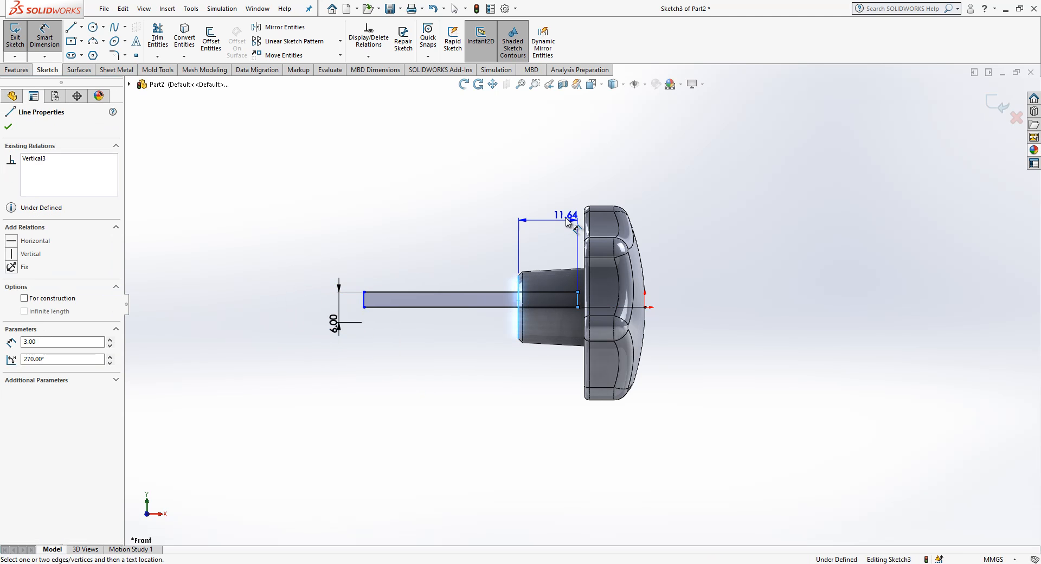
pyautogui.click(565, 213)
pyautogui.write('15')
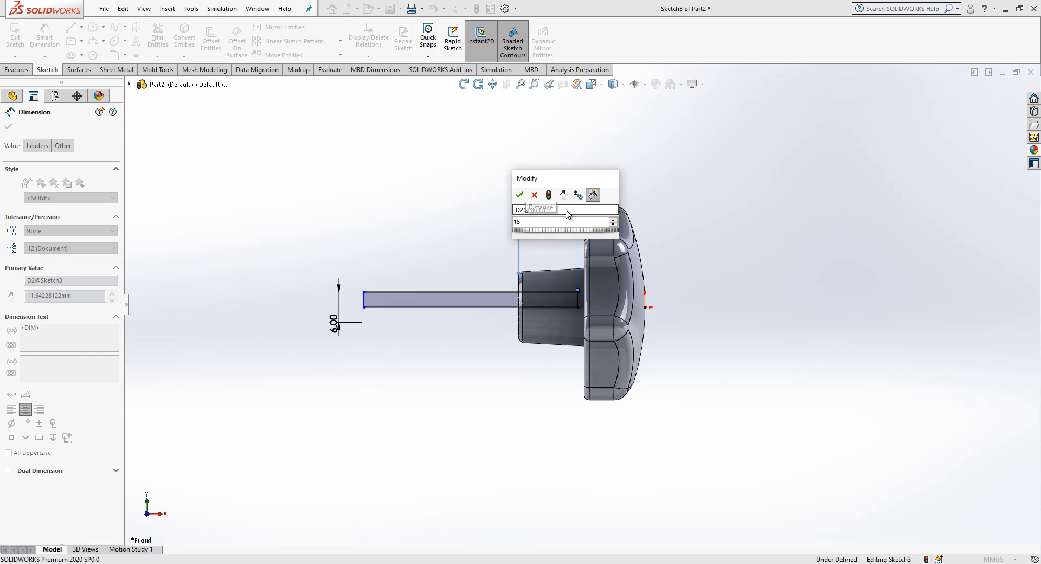
pyautogui.press('Return')
pyautogui.click(728, 280)
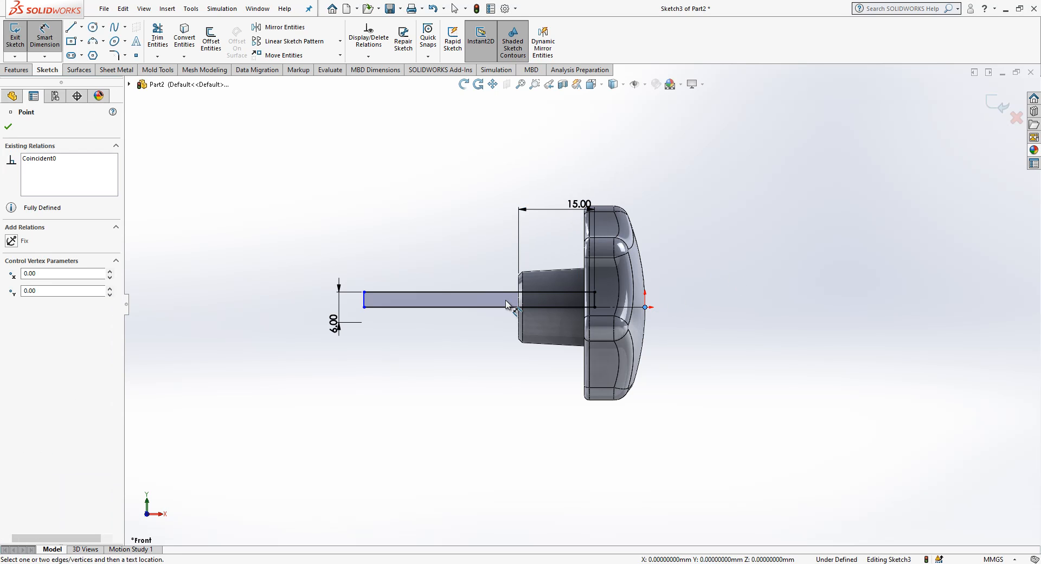
# Dimension the profile's outer end at 35 mm from the stem's end face
pyautogui.click(519, 304)
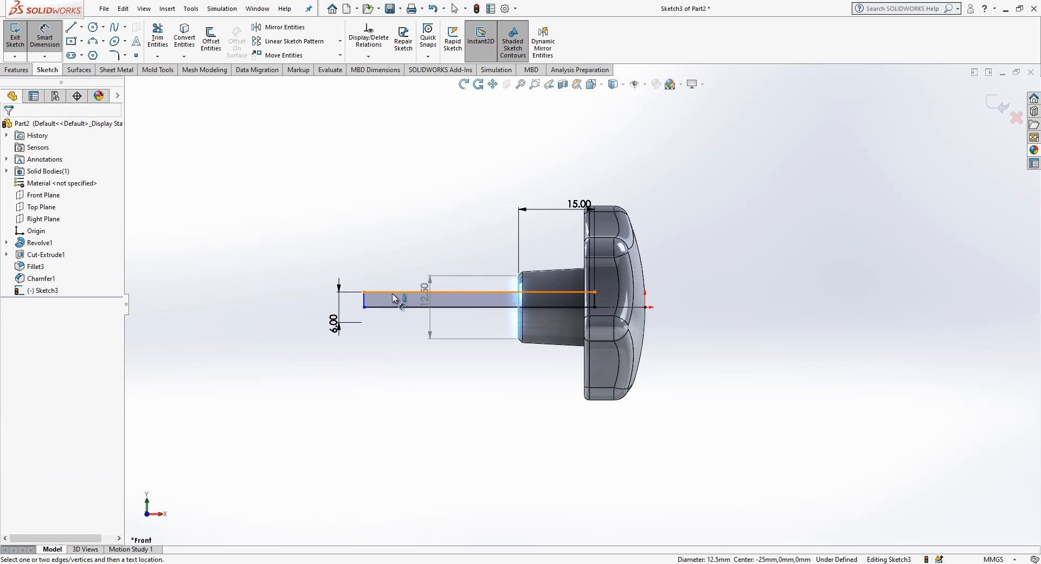
pyautogui.click(364, 292)
pyautogui.click(384, 221)
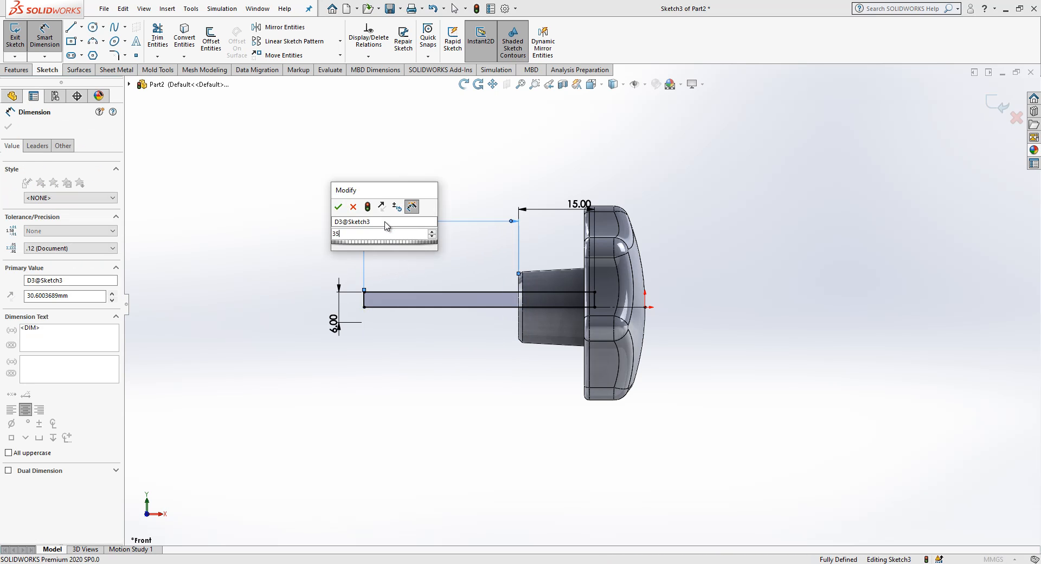
pyautogui.write('35')
pyautogui.press('Return')
pyautogui.click(736, 200)
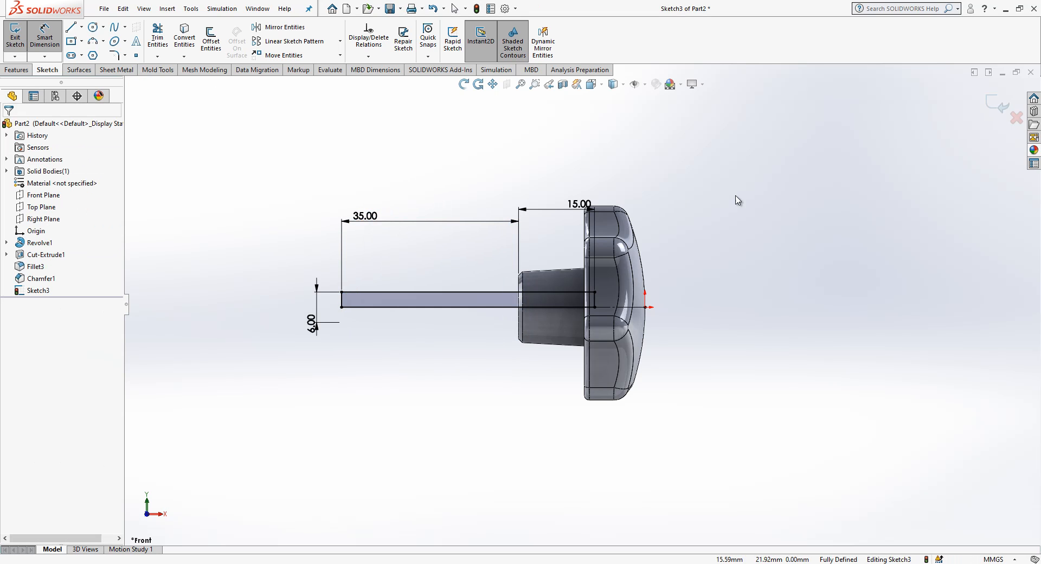
# Finish the shaft sketch and revolve its profile 360 degrees about the centerline as a separate, unmerged body
pyautogui.click(997, 104)
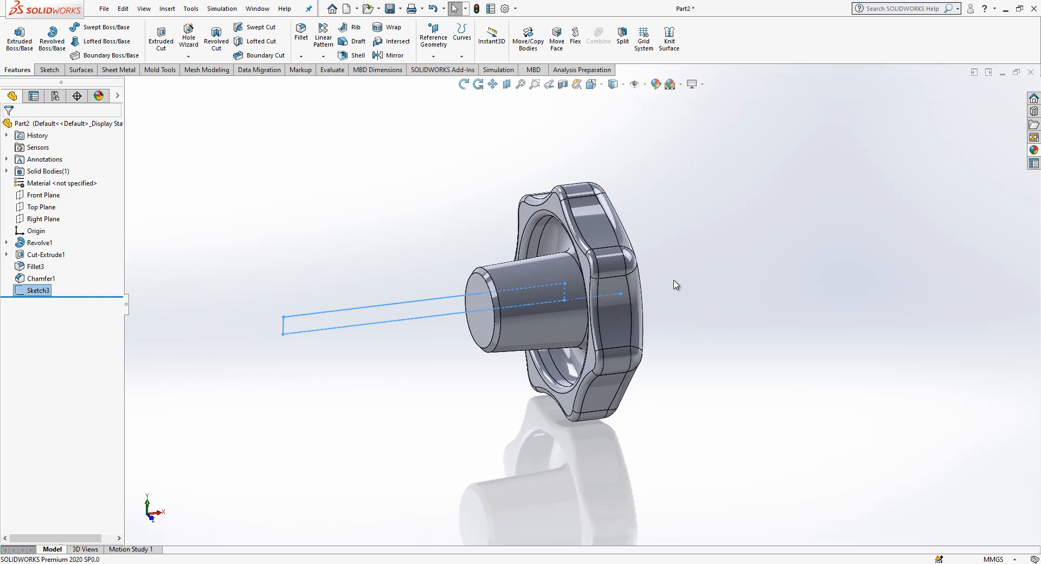
pyautogui.click(52, 37)
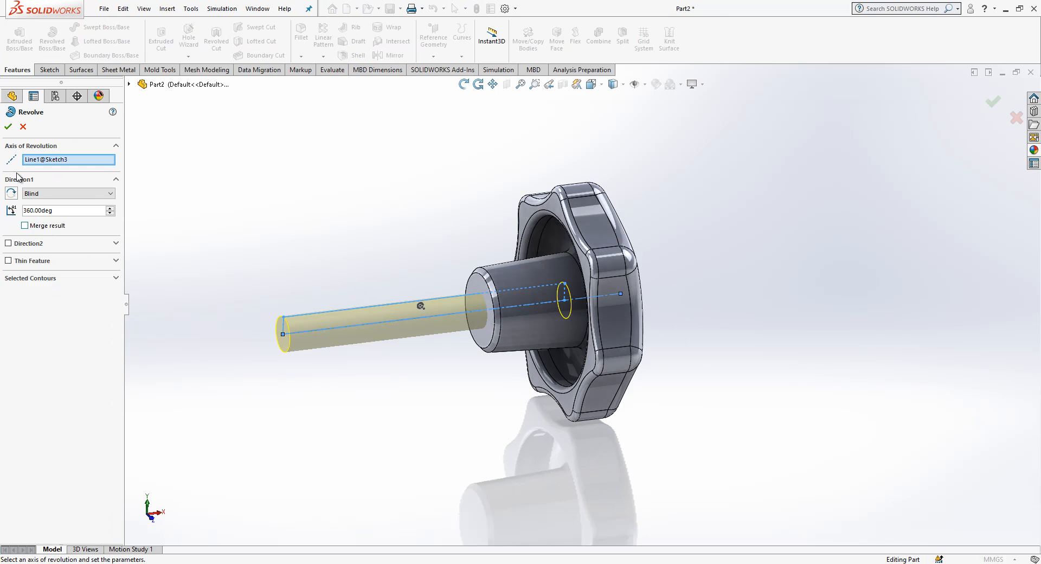
pyautogui.click(8, 126)
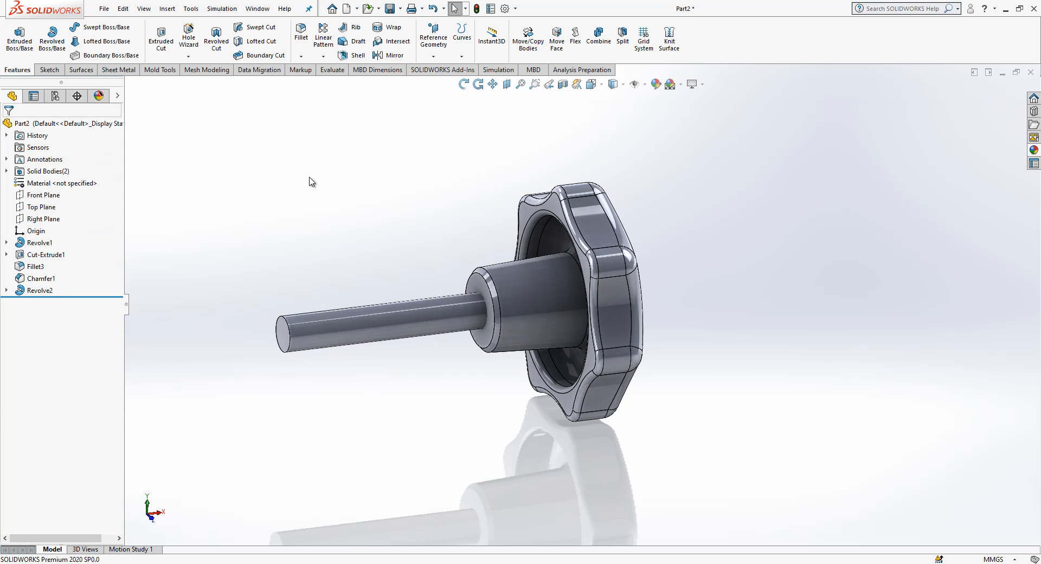
# Chamfer the shaft's free end at 45 degrees
pyautogui.click(301, 56)
pyautogui.click(317, 82)
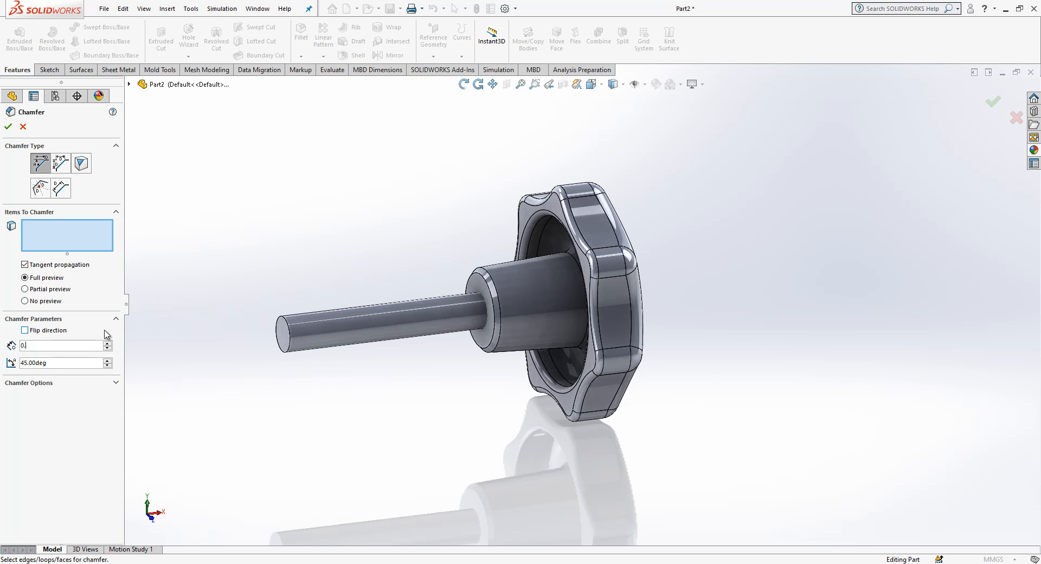
pyautogui.click(286, 327)
pyautogui.rightClick(286, 325)
pyautogui.scroll(-1, 315, 285)
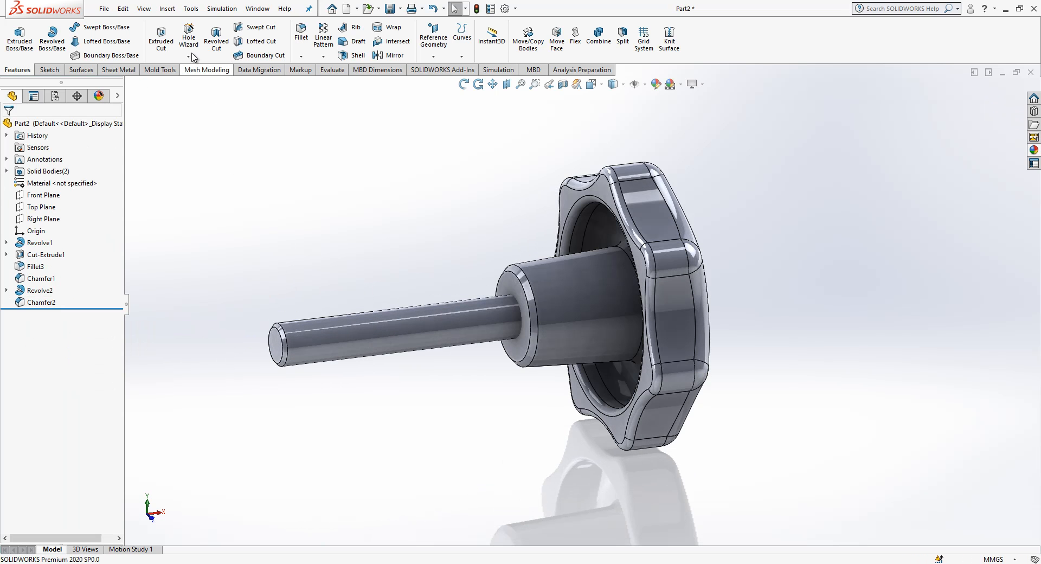
# Start a Thread feature from the shaft's free end edge with a 2 mm start offset reversed to lie beyond the end
pyautogui.click(167, 9)
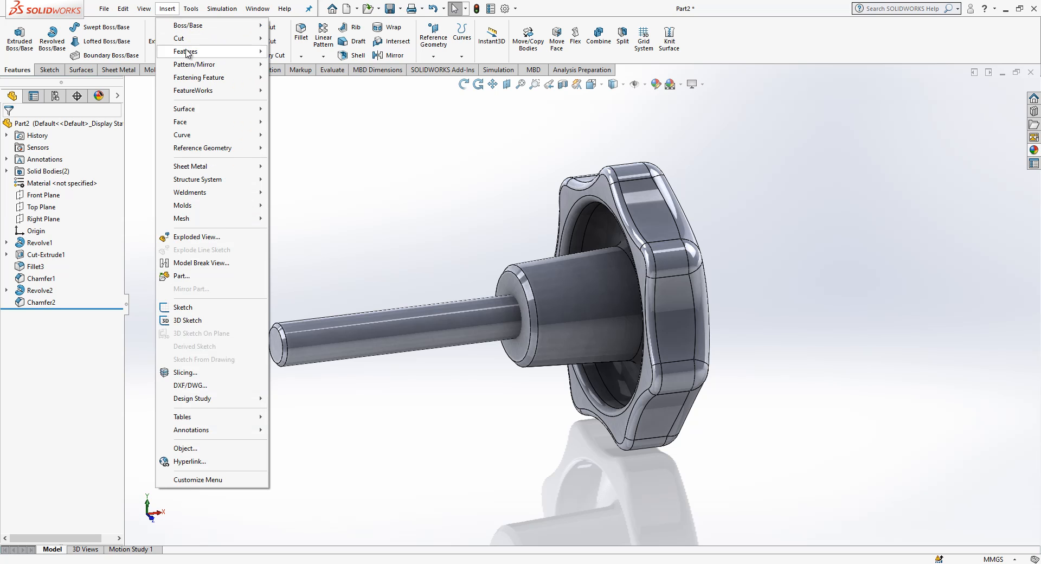
pyautogui.moveTo(184, 51)
pyautogui.click(336, 109)
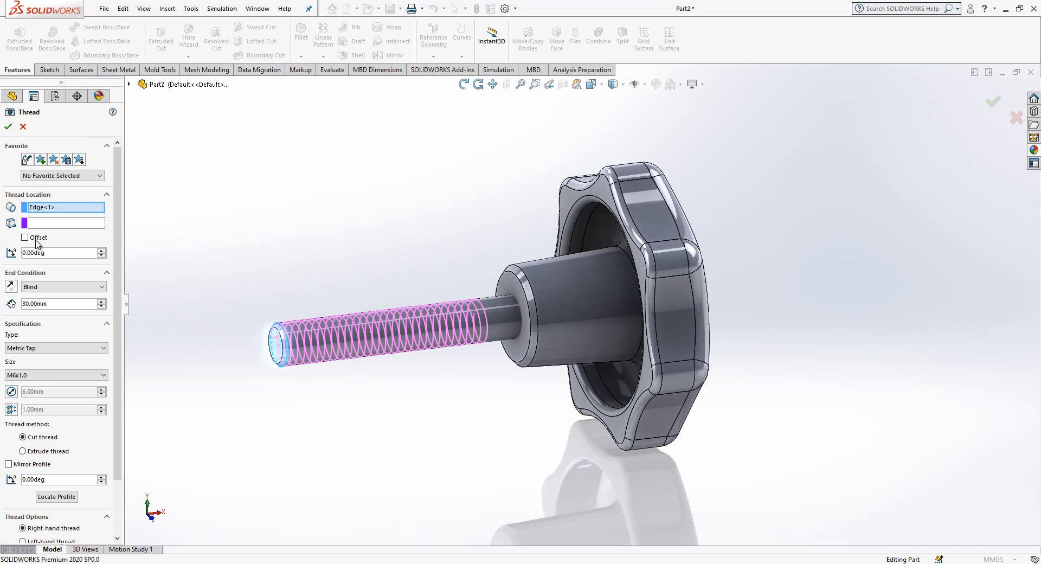
pyautogui.click(46, 235)
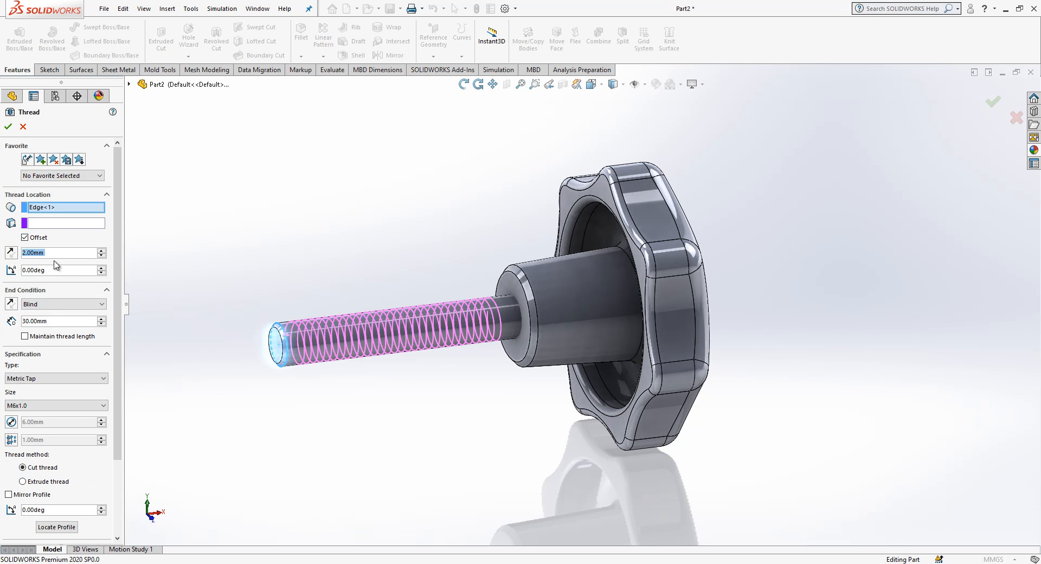
pyautogui.click(11, 253)
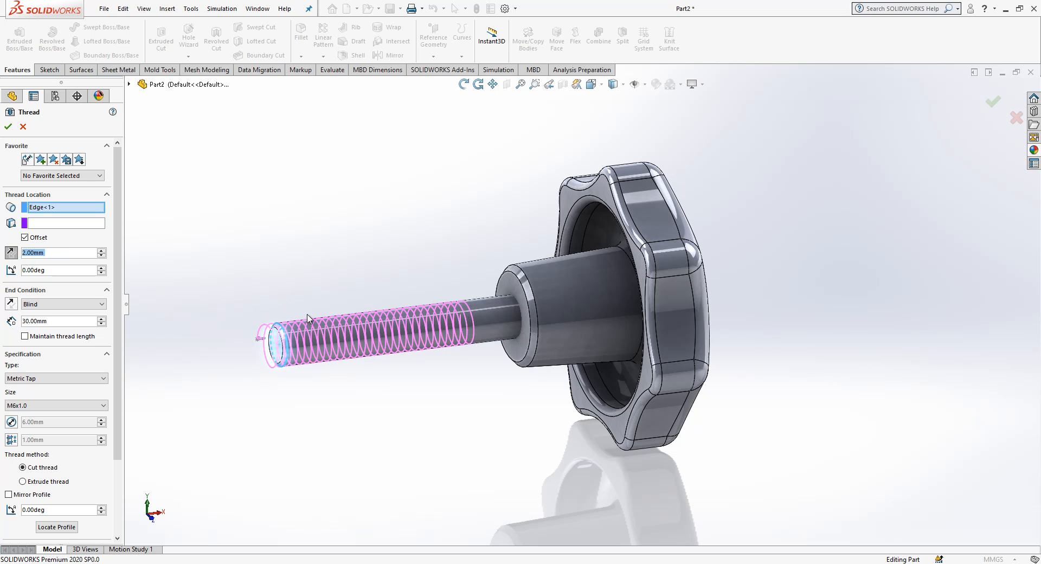
# Set the thread depth to 35 mm and create it as a cut thread on the shaft
pyautogui.scroll(-5, 287, 308)
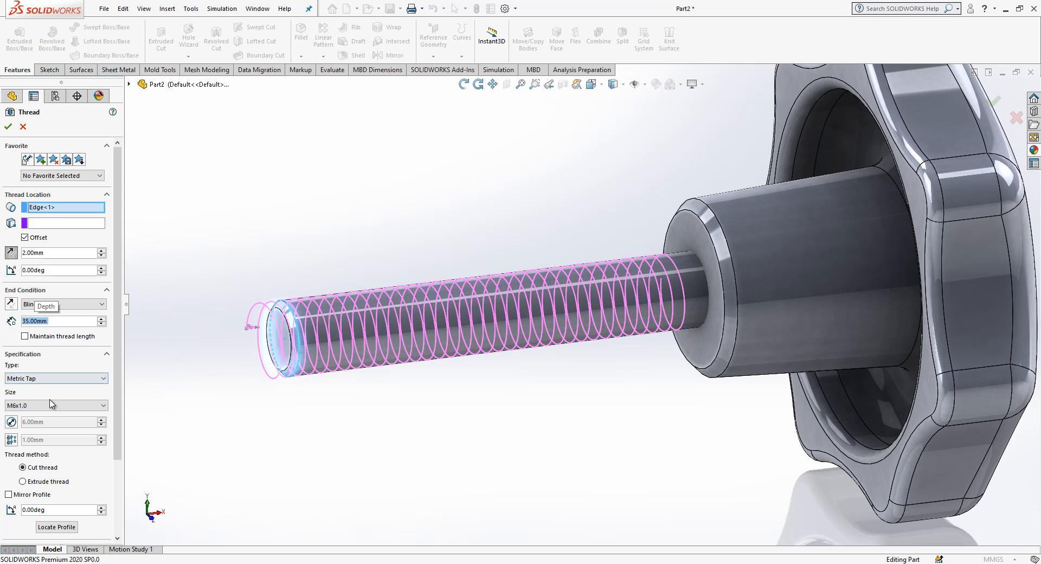
pyautogui.click(49, 494)
pyautogui.scroll(-3, 262, 331)
pyautogui.moveTo(262, 332); pyautogui.dragTo(316, 455, button='middle')
pyautogui.scroll(3, 287, 342)
pyautogui.press('Return')
# Open a sketch on the small face where the thread groove ends near the stem and convert its edges into sketch lines
pyautogui.moveTo(646, 344); pyautogui.dragTo(865, 334, button='middle')
pyautogui.scroll(-8, 597, 228)
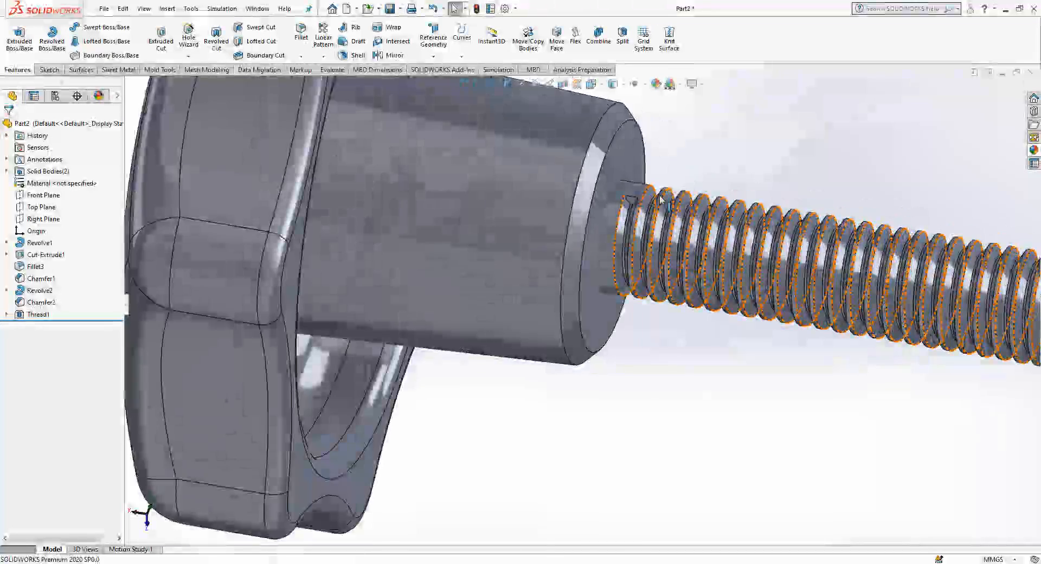
pyautogui.click(593, 228)
pyautogui.click(641, 194)
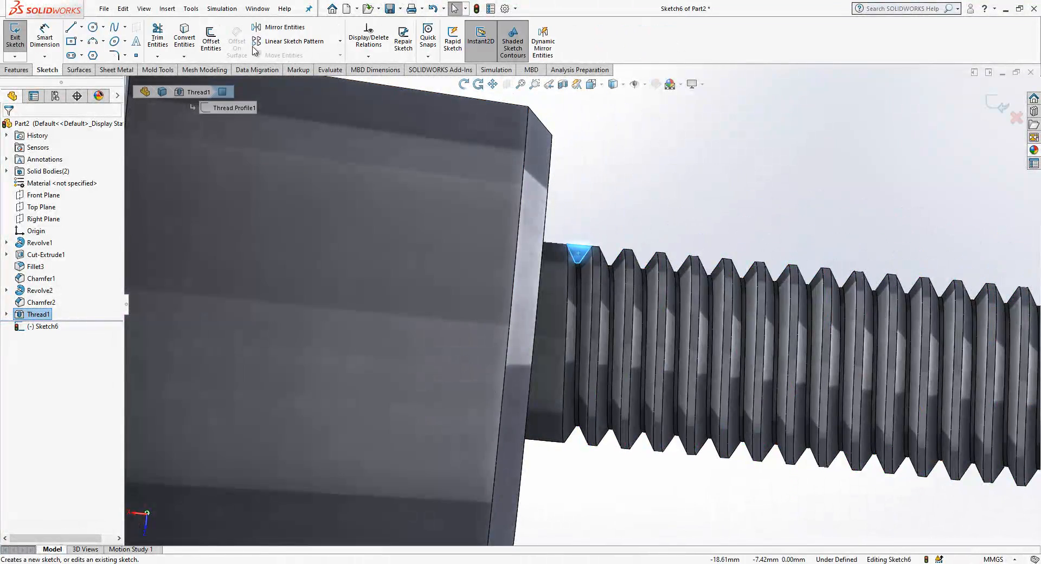
pyautogui.click(183, 31)
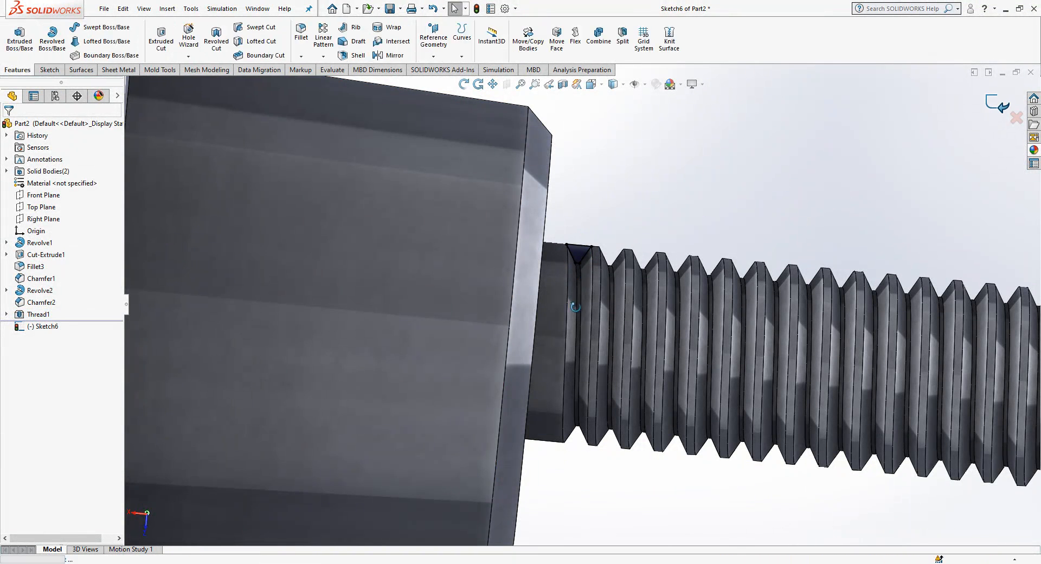
# Finish the groove profile sketch and run an extruded cut with it to clear the thread's inner end
pyautogui.moveTo(578, 301); pyautogui.dragTo(572, 323, button='middle')
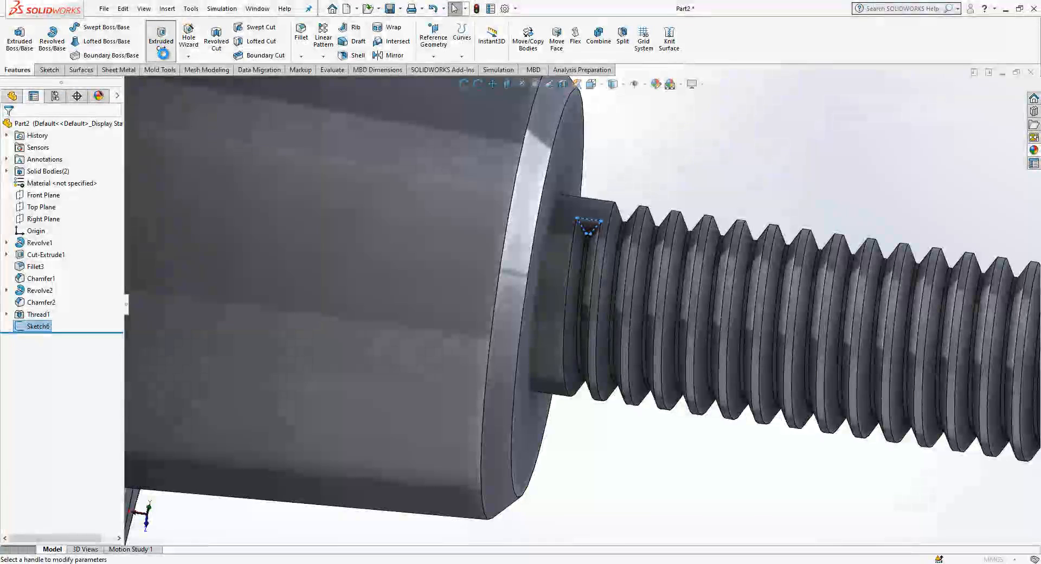
pyautogui.click(161, 38)
pyautogui.press('Return')
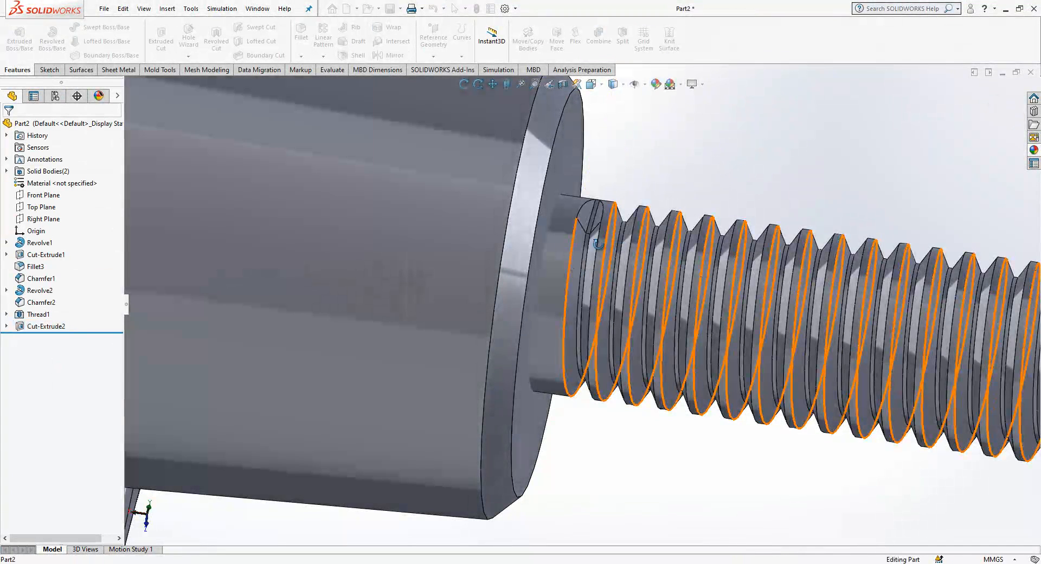
# Hide the knob body so that only the threaded shaft is displayed
pyautogui.scroll(8, 597, 243)
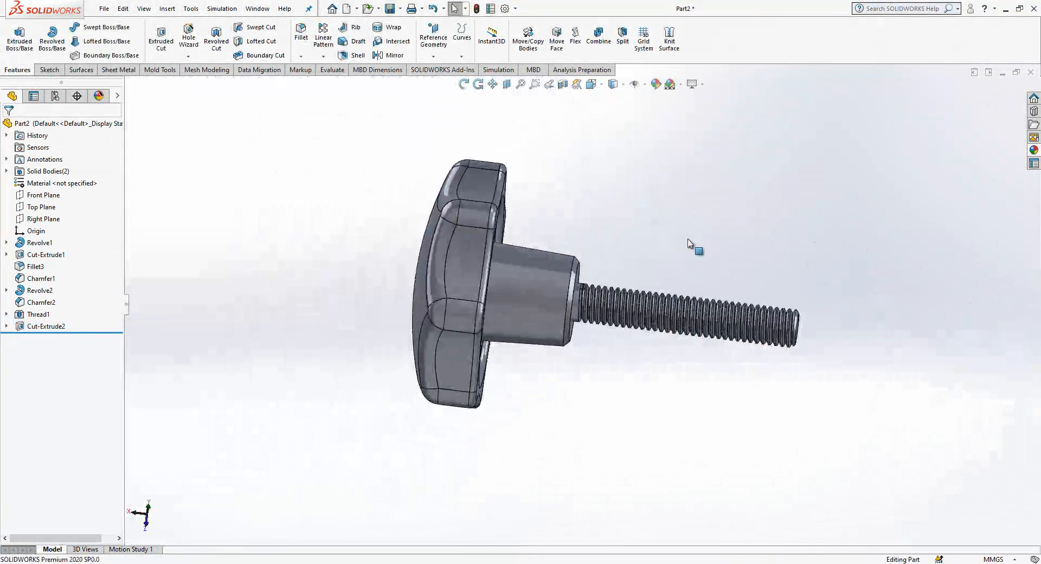
pyautogui.scroll(-2, 604, 281)
pyautogui.moveTo(604, 281); pyautogui.dragTo(597, 289, button='middle')
pyautogui.click(448, 258)
pyautogui.click(488, 231)
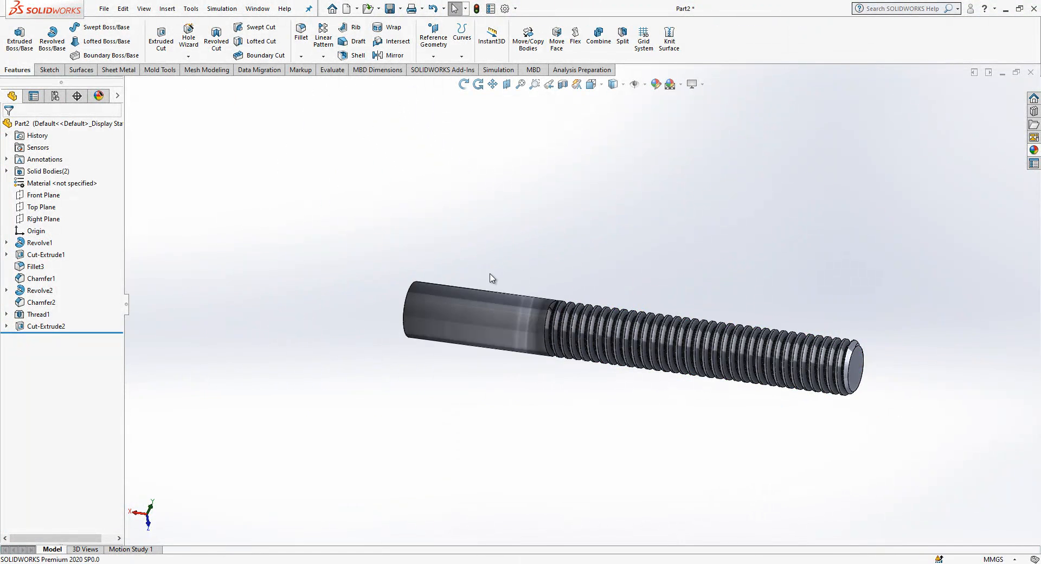
# Orient the model to the Back view and start a sketch on the Front Plane
pyautogui.moveTo(494, 268); pyautogui.dragTo(518, 353, button='middle')
pyautogui.click(591, 84)
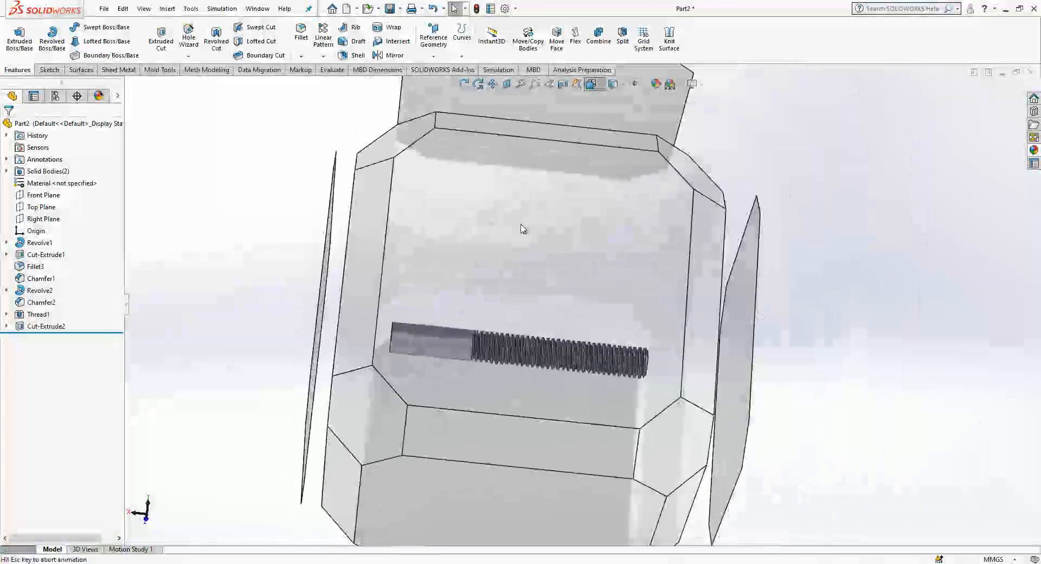
pyautogui.click(443, 300)
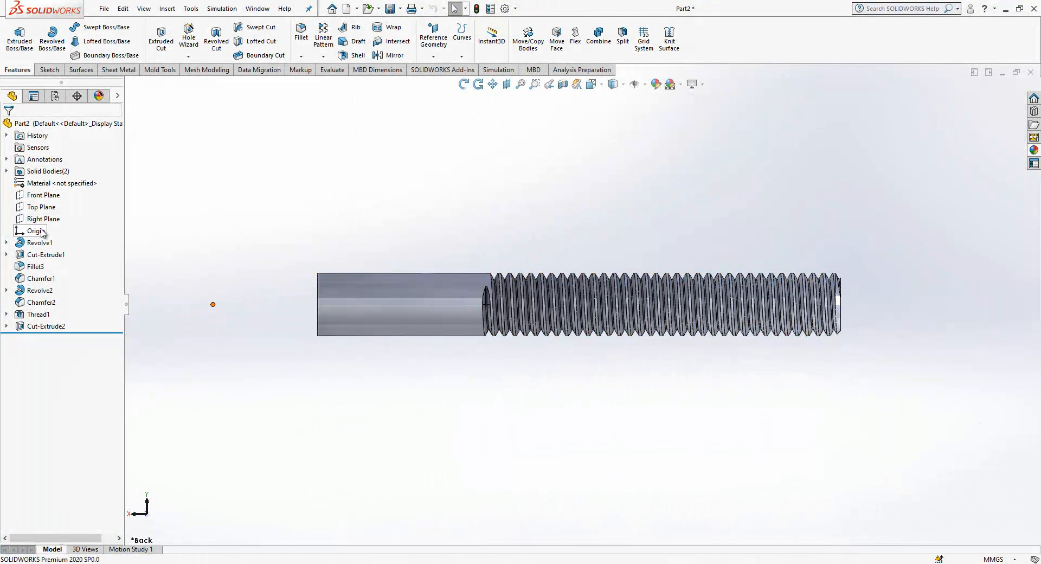
pyautogui.click(54, 195)
pyautogui.click(111, 182)
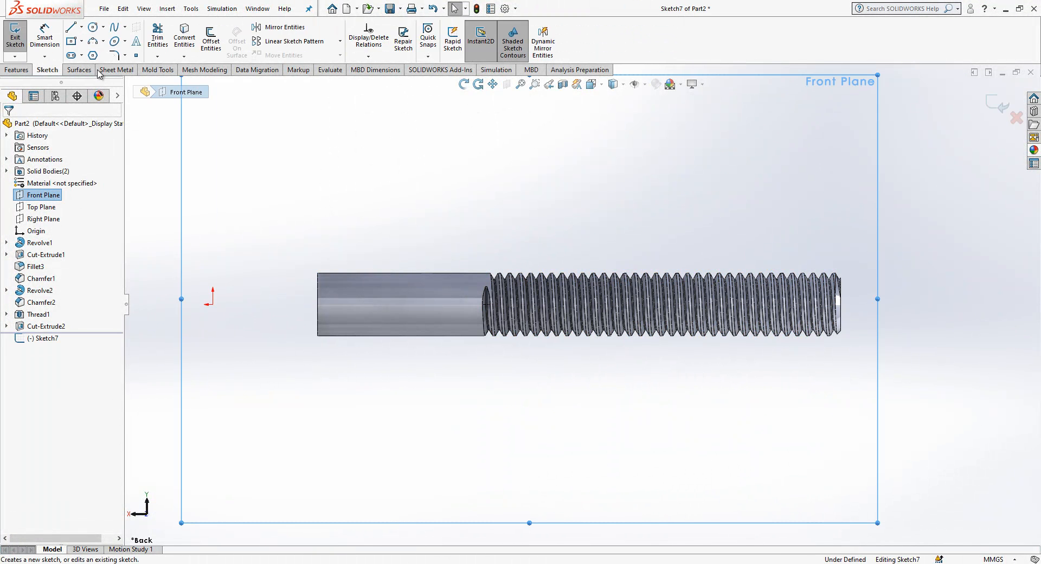
pyautogui.click(94, 27)
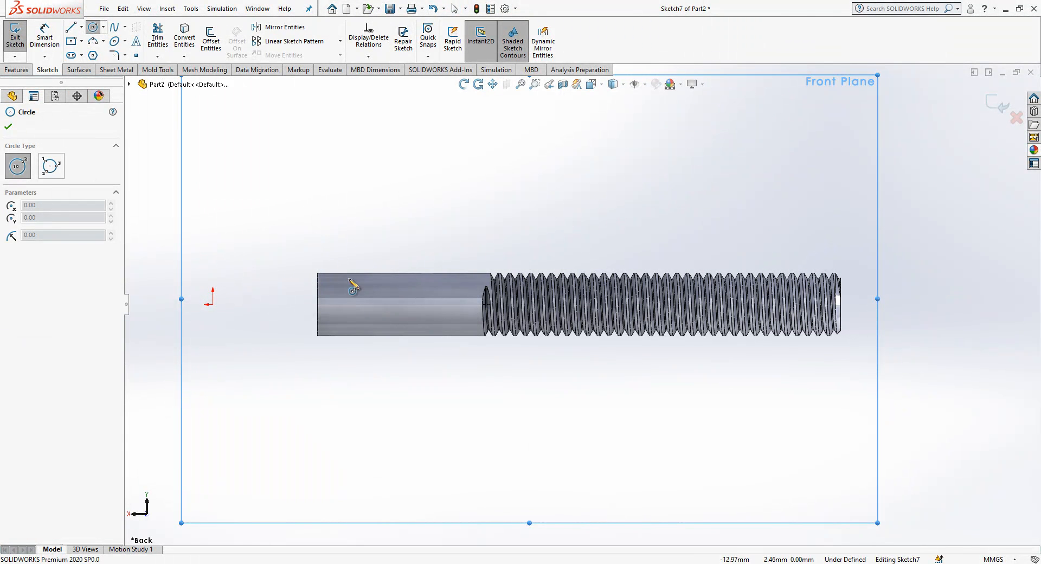
pyautogui.press('Escape')
# Sketch a horizontal construction line just above the shaft's unthreaded portion
pyautogui.press('l')
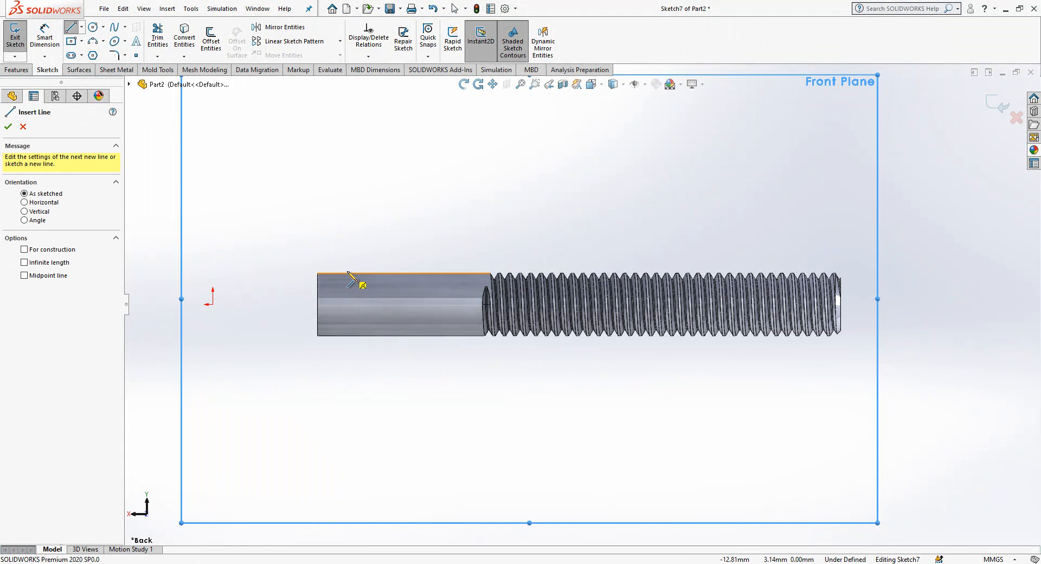
pyautogui.click(342, 260)
pyautogui.click(408, 261)
pyautogui.press('Escape')
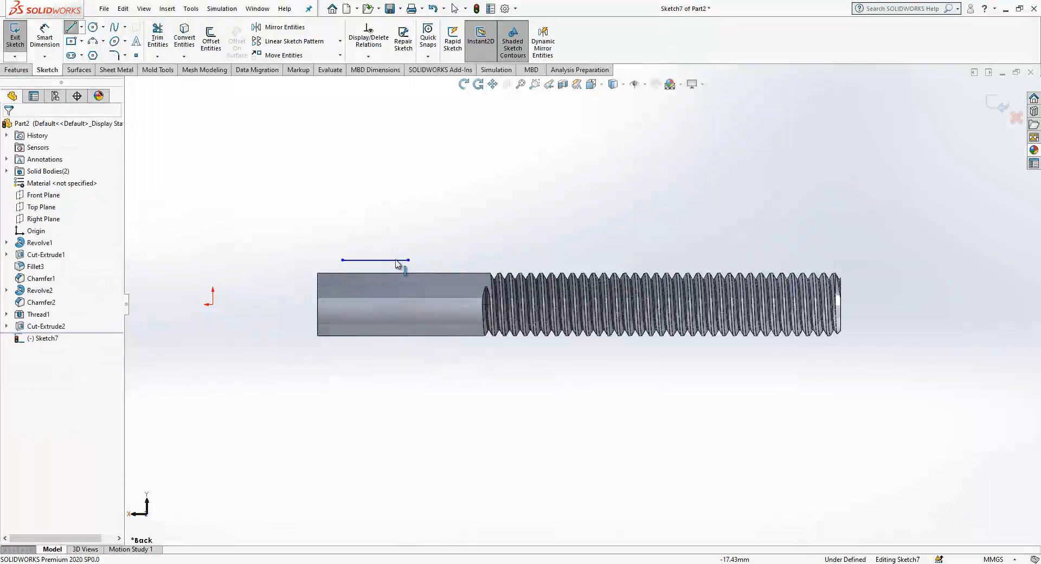
pyautogui.press('Escape')
pyautogui.moveTo(408, 260)
pyautogui.mouseDown()
pyautogui.moveTo(435, 250)
pyautogui.moveTo(420, 259)
pyautogui.mouseUp()
# Sketch a circle on each endpoint of the construction line, one about 5.4 mm in diameter, and shift their centers to about 6.2 mm apart
pyautogui.click(91, 27)
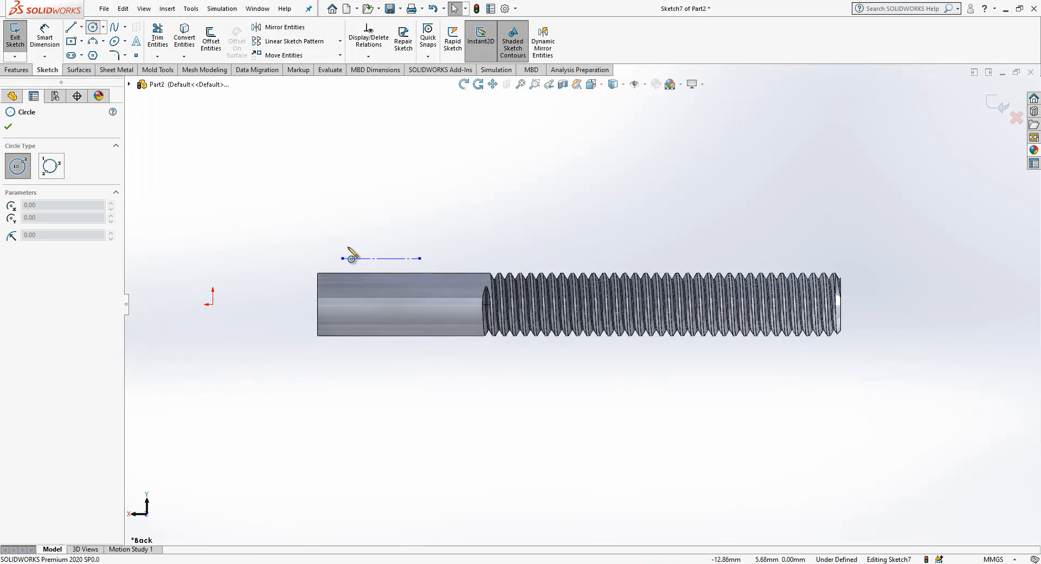
pyautogui.click(342, 259)
pyautogui.click(368, 258)
pyautogui.click(420, 258)
pyautogui.click(448, 258)
pyautogui.press('Escape')
pyautogui.moveTo(342, 259); pyautogui.dragTo(356, 254)
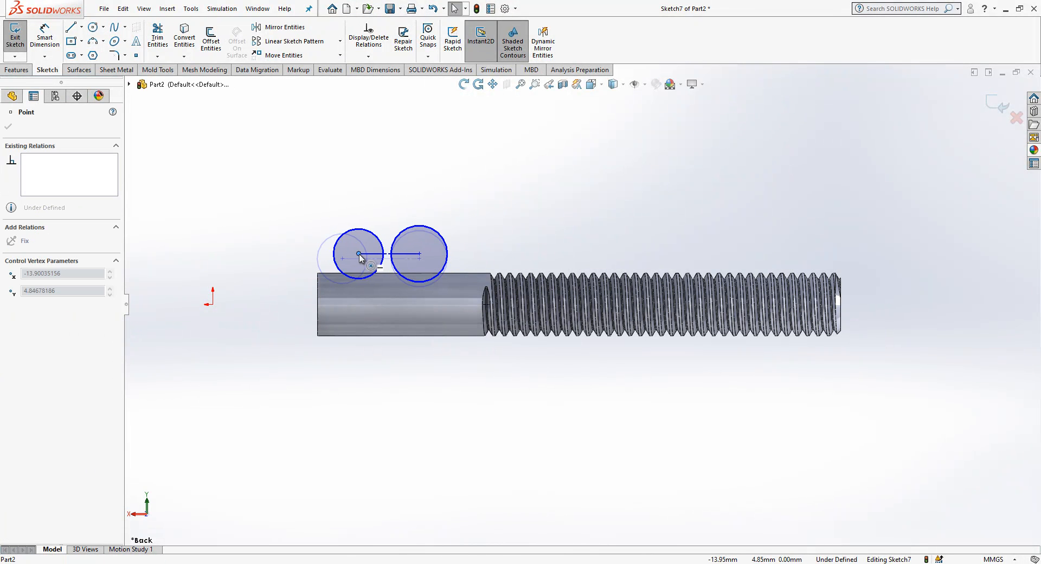
pyautogui.click(456, 215)
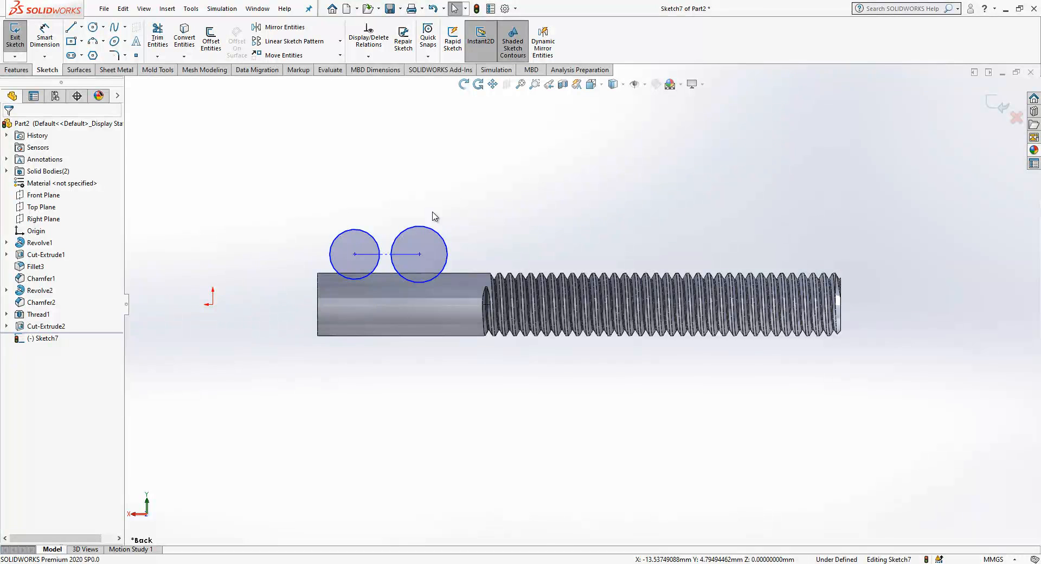
# Make the two circles equal and dimension their diameter at 6 mm
pyautogui.moveTo(477, 204); pyautogui.dragTo(337, 240)
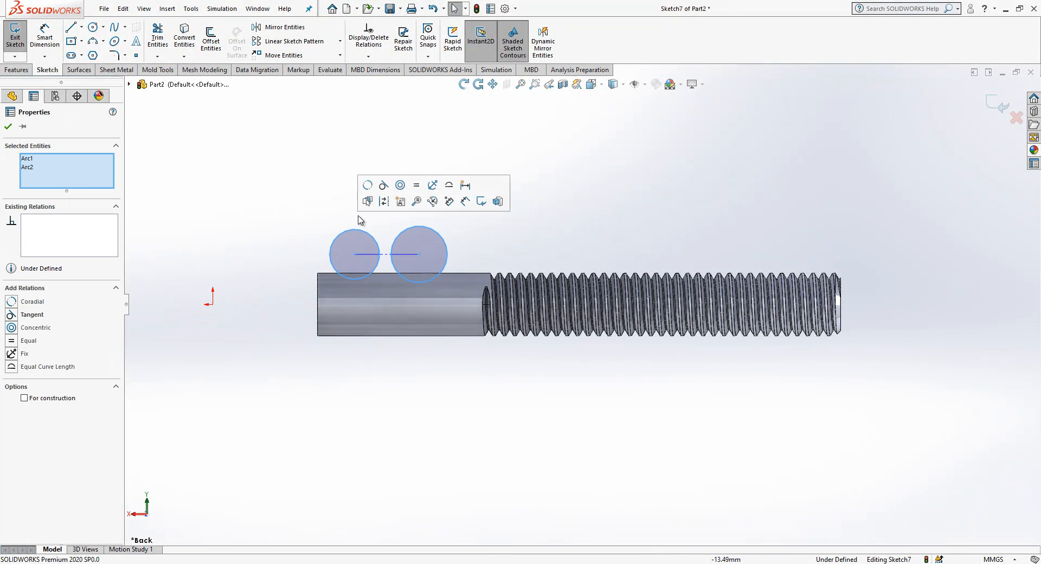
pyautogui.click(416, 188)
pyautogui.click(59, 33)
pyautogui.click(443, 239)
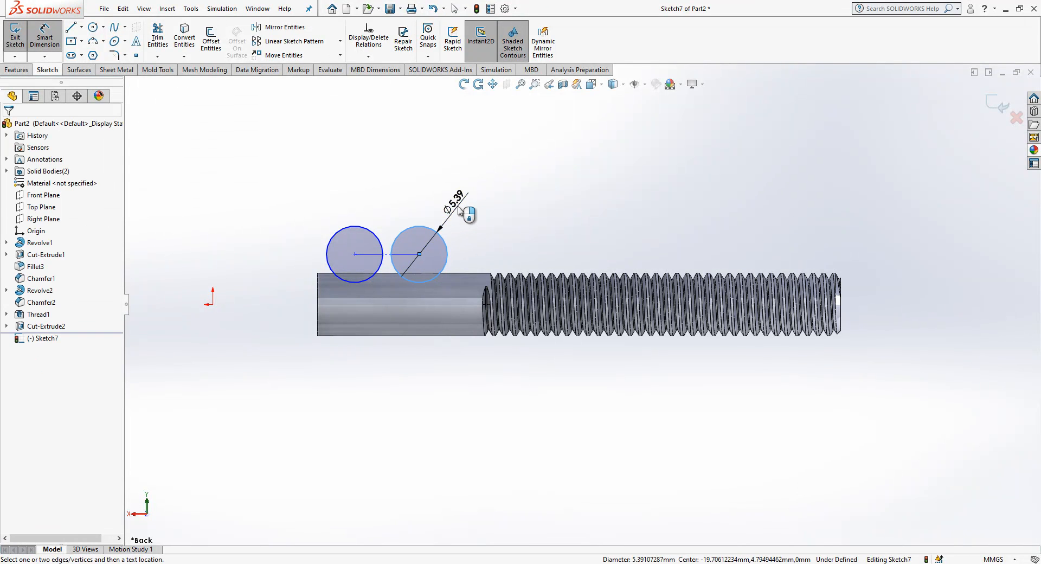
pyautogui.click(460, 208)
pyautogui.press('Return')
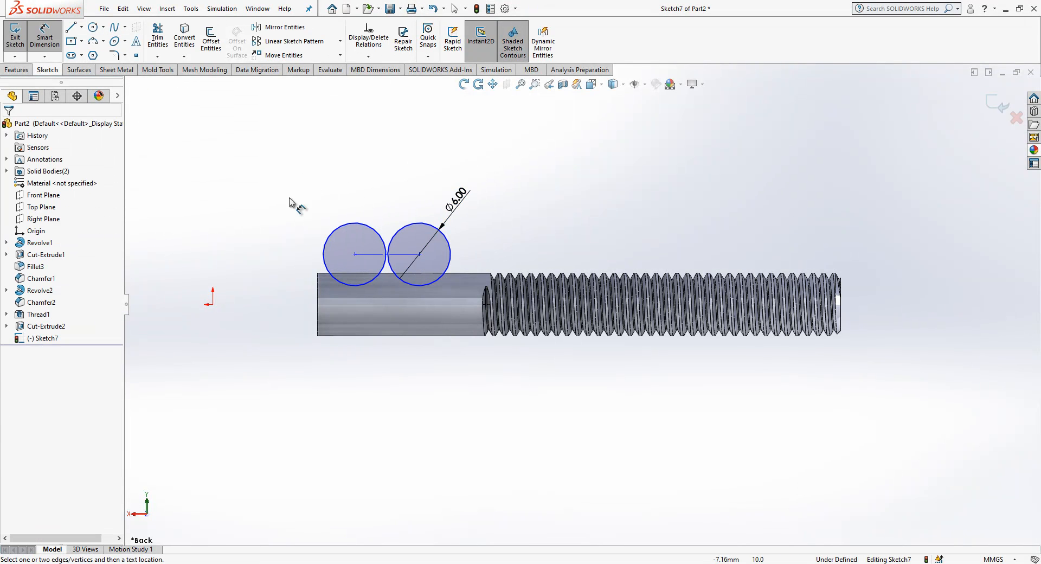
# Sketch a horizontal construction line about 22 mm long from the origin along the shaft's axis
pyautogui.click(71, 27)
pyautogui.click(213, 305)
pyautogui.click(446, 306)
pyautogui.press('Escape')
pyautogui.click(432, 304)
pyautogui.click(461, 271)
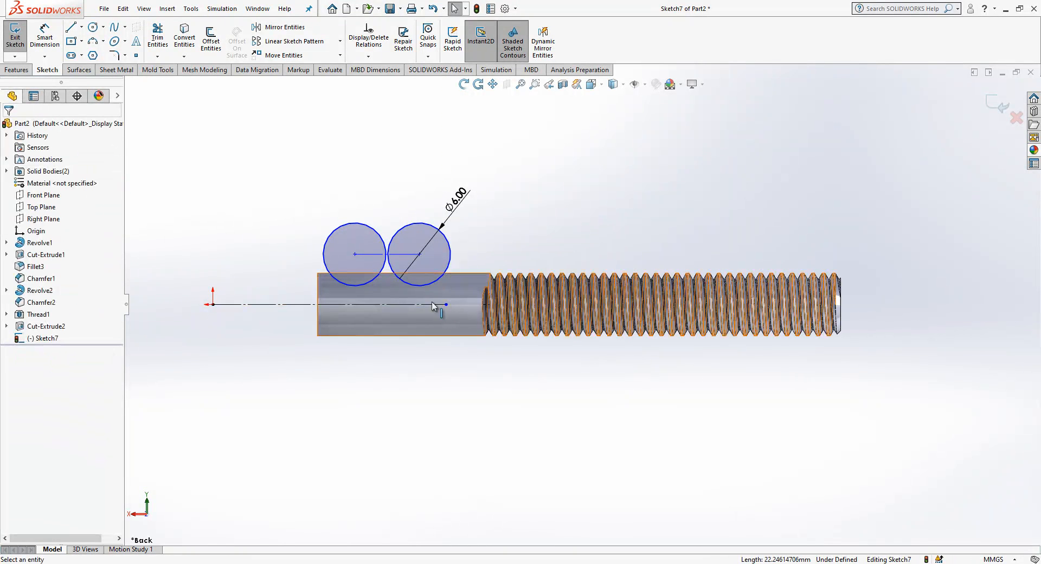
# Dimension the line joining the circle centers at 4 mm from the shaft's axis line
pyautogui.click(394, 306)
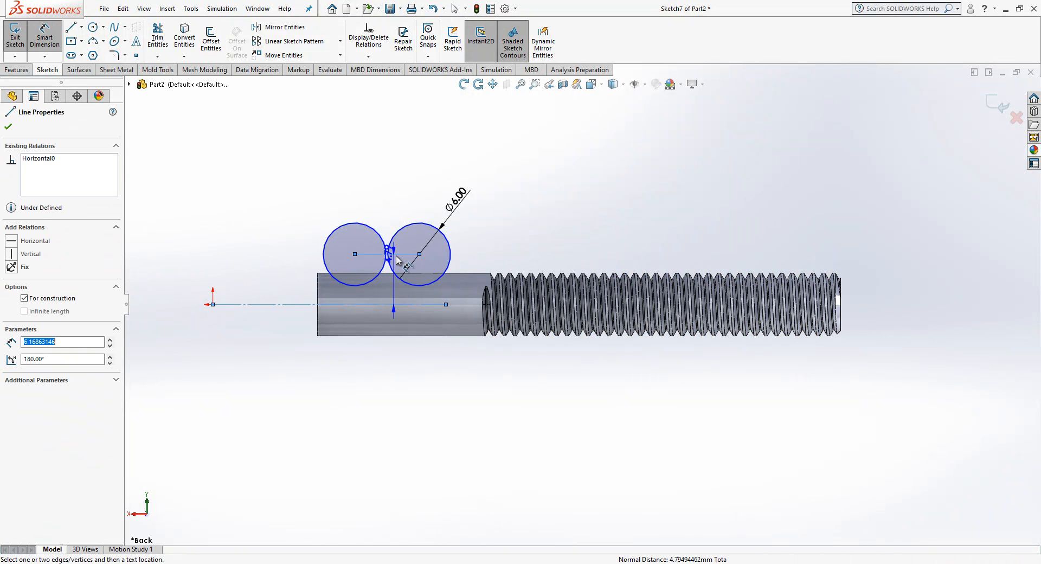
pyautogui.click(467, 318)
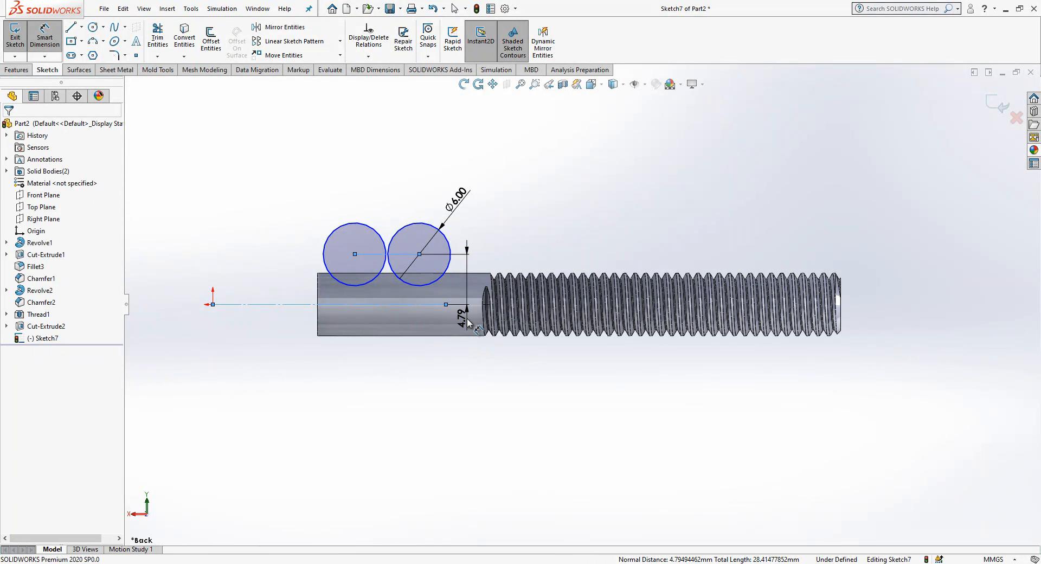
pyautogui.press('Return')
pyautogui.click(525, 192)
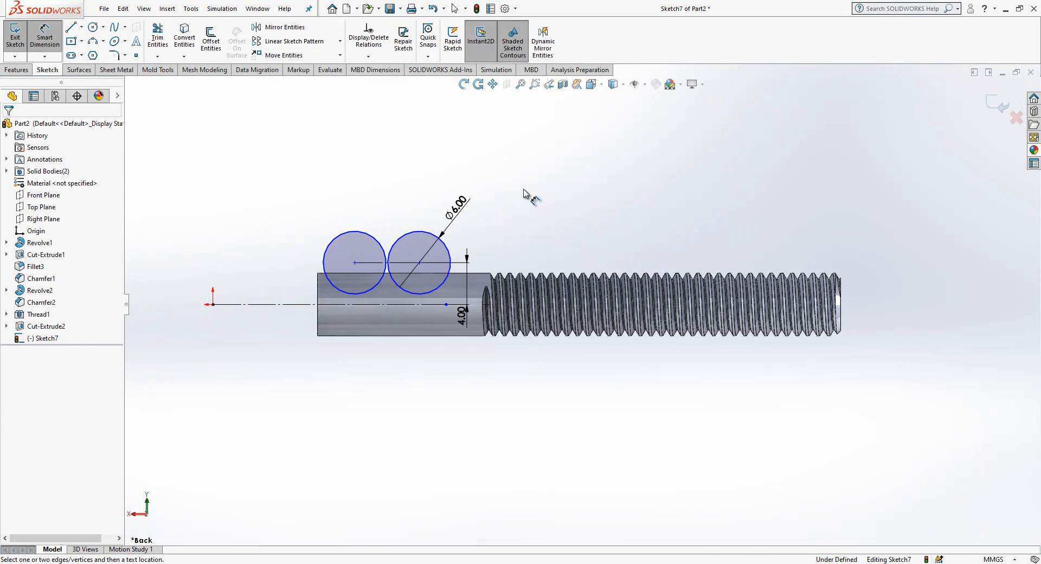
# Dimension the horizontal spacing between the two circle centers
pyautogui.scroll(-2, 469, 225)
pyautogui.click(380, 298)
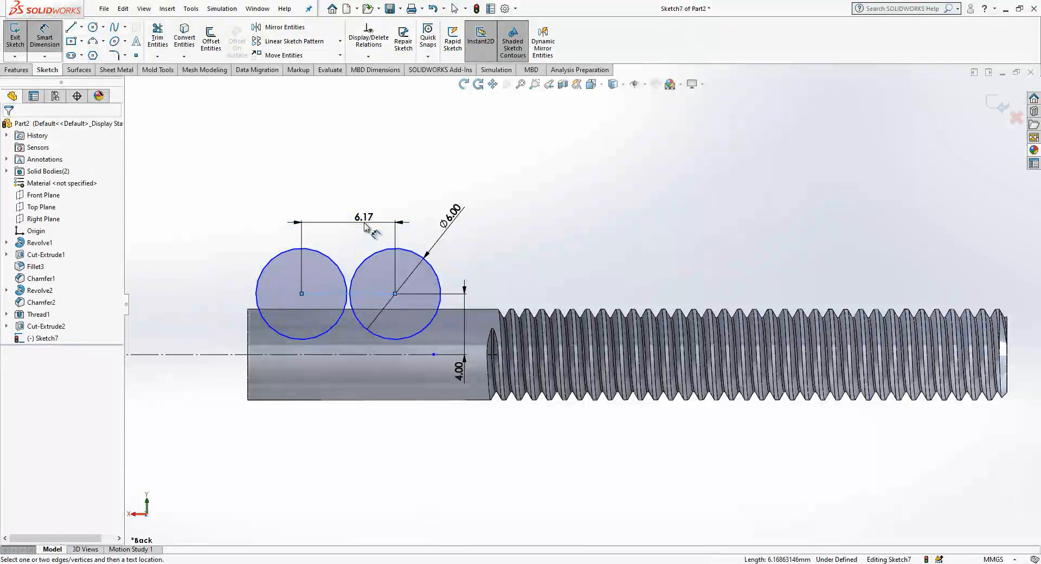
pyautogui.click(364, 221)
pyautogui.press('Return')
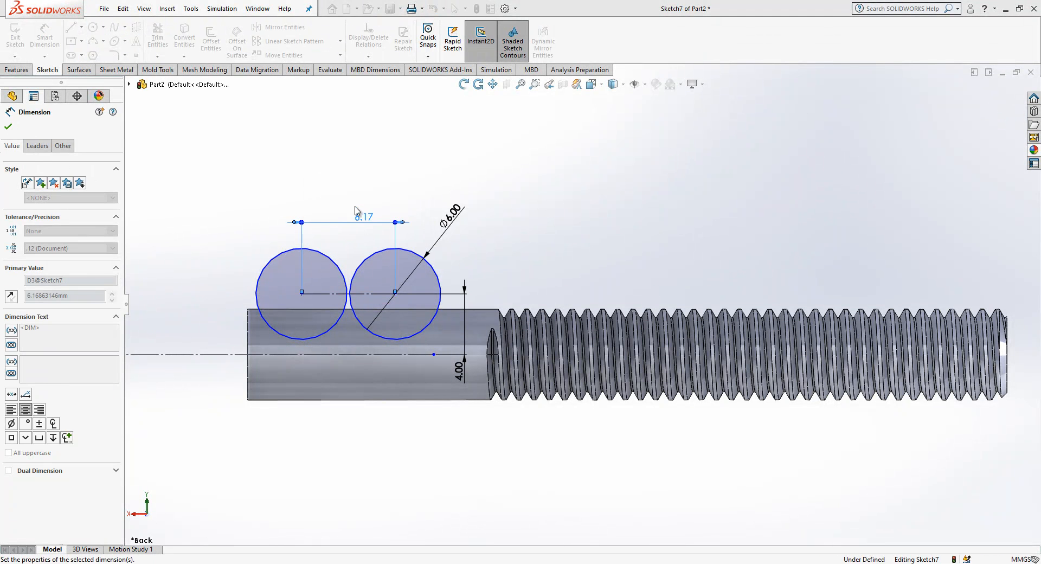
# Dimension the center of the circle nearest the shaft's plain end at 3 mm from that end
pyautogui.click(248, 335)
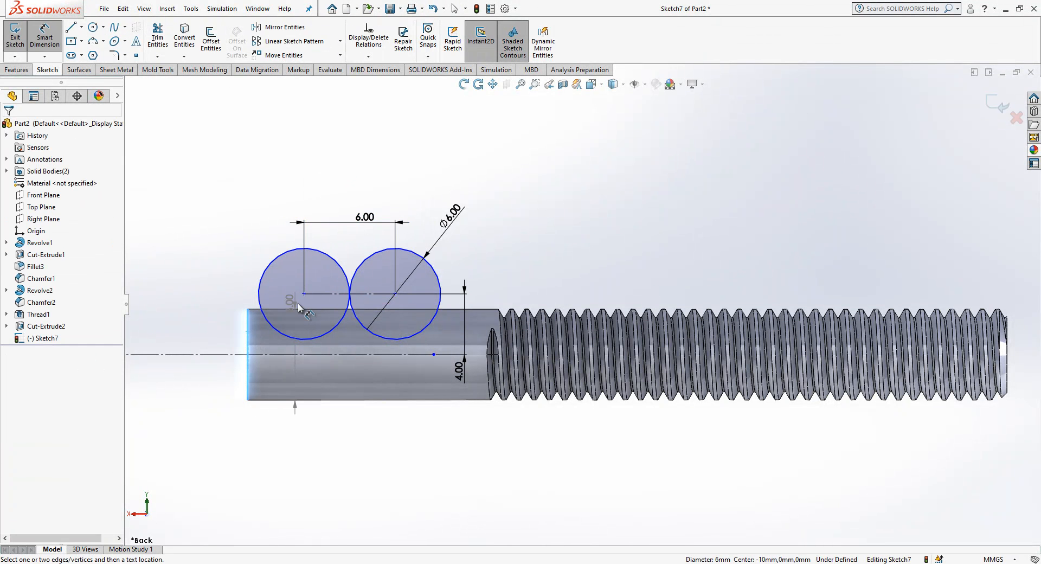
pyautogui.click(304, 293)
pyautogui.click(261, 178)
pyautogui.write('3')
pyautogui.press('Return')
pyautogui.press('Escape')
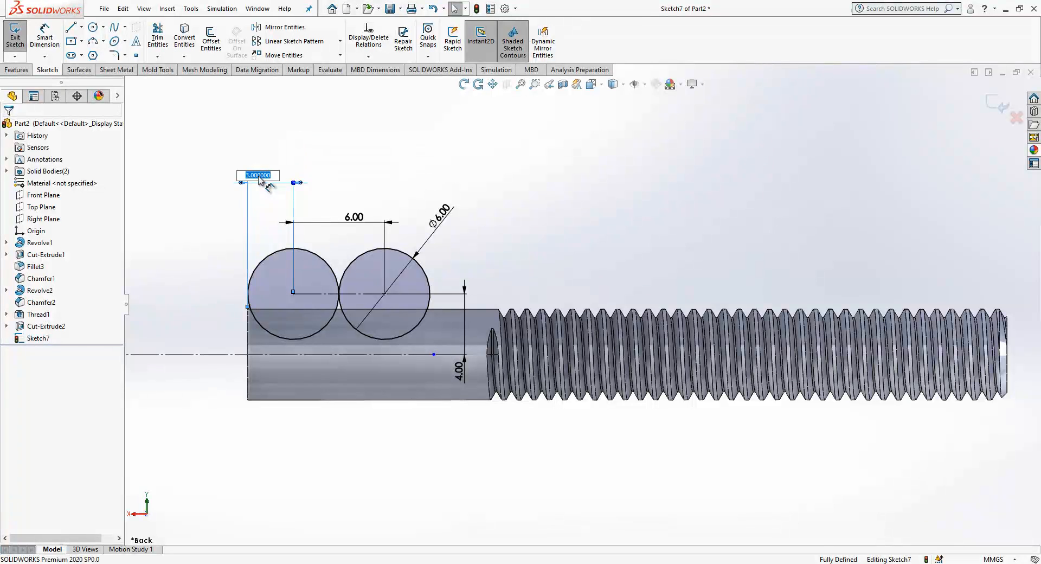
# Set the circle's distance from the shaft end to 3.5 mm and the spacing between circle centers to 7 mm
pyautogui.press('Return')
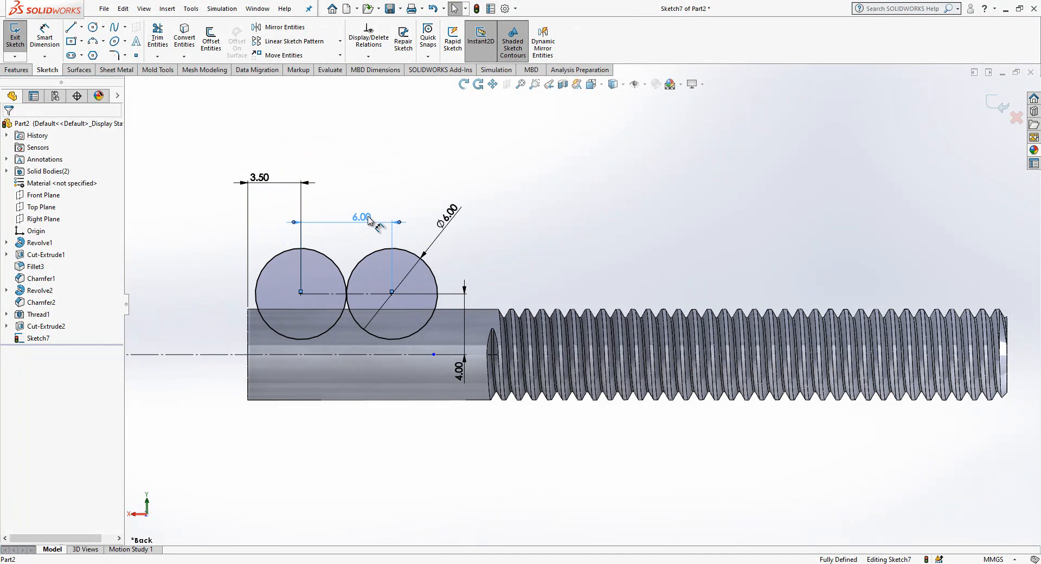
pyautogui.write('7')
pyautogui.press('Return')
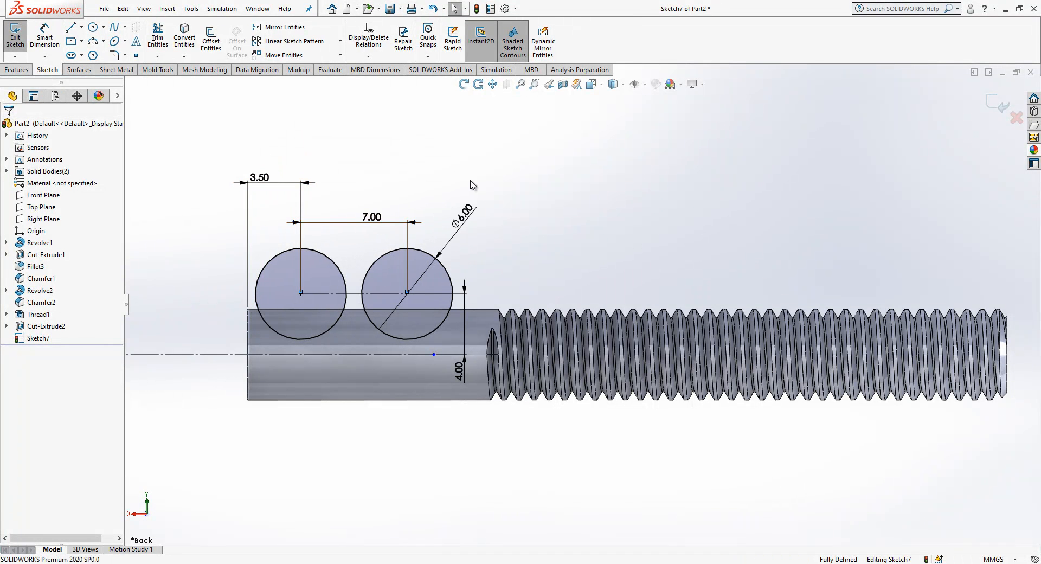
# Cut-extrude both circles through the shaft side 10 mm blind, starting at a 1 mm offset from the sketch plane
pyautogui.scroll(1, 527, 233)
pyautogui.scroll(-1, 587, 271)
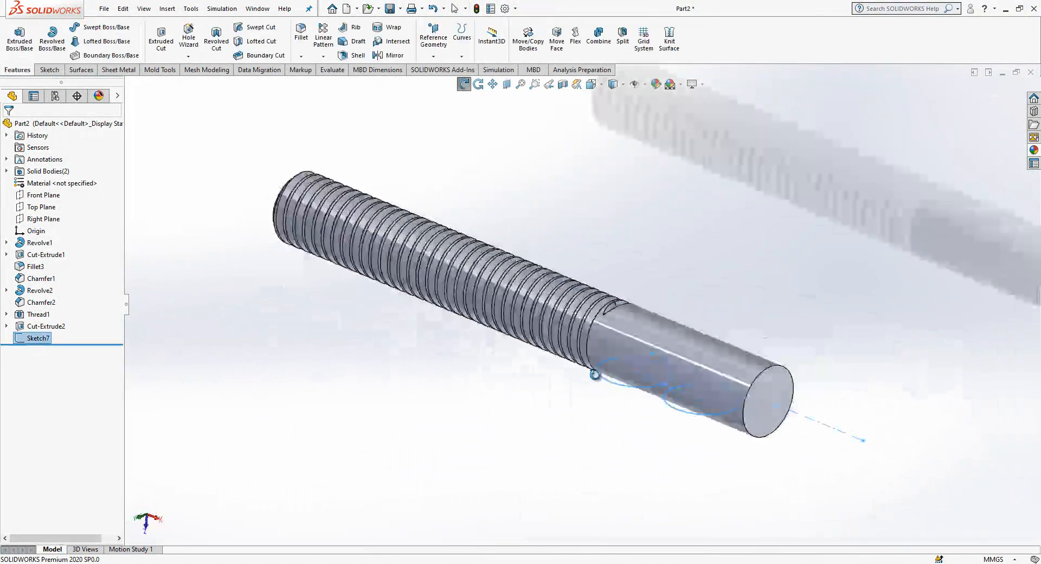
pyautogui.click(161, 38)
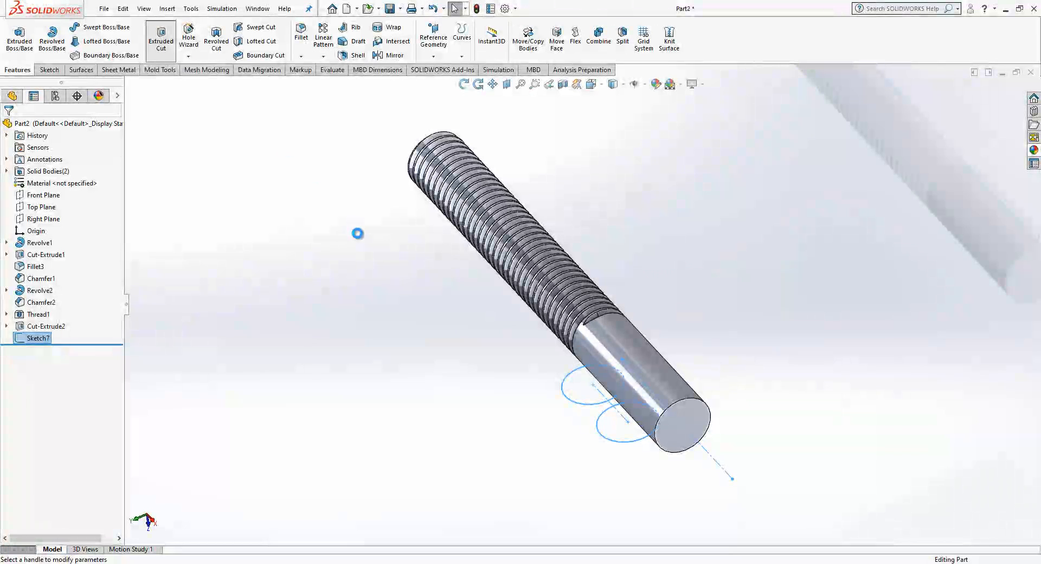
pyautogui.click(65, 159)
pyautogui.click(45, 190)
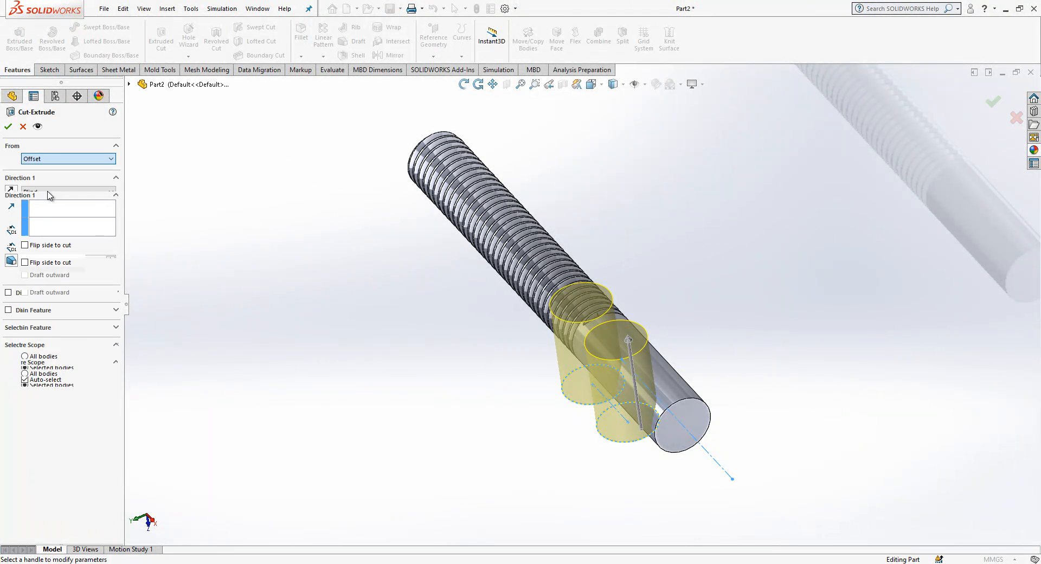
pyautogui.press('Return')
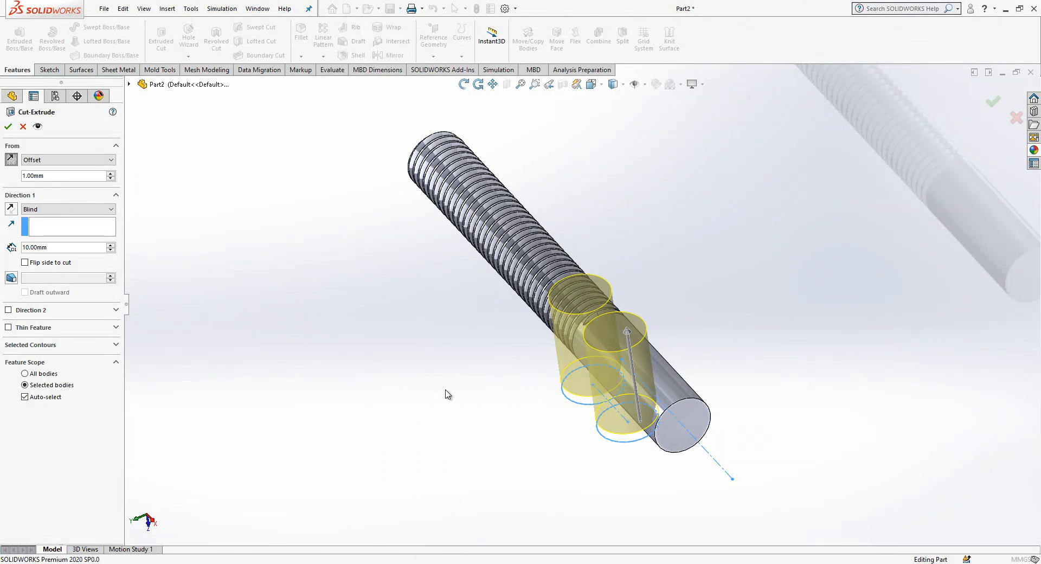
pyautogui.press('Return')
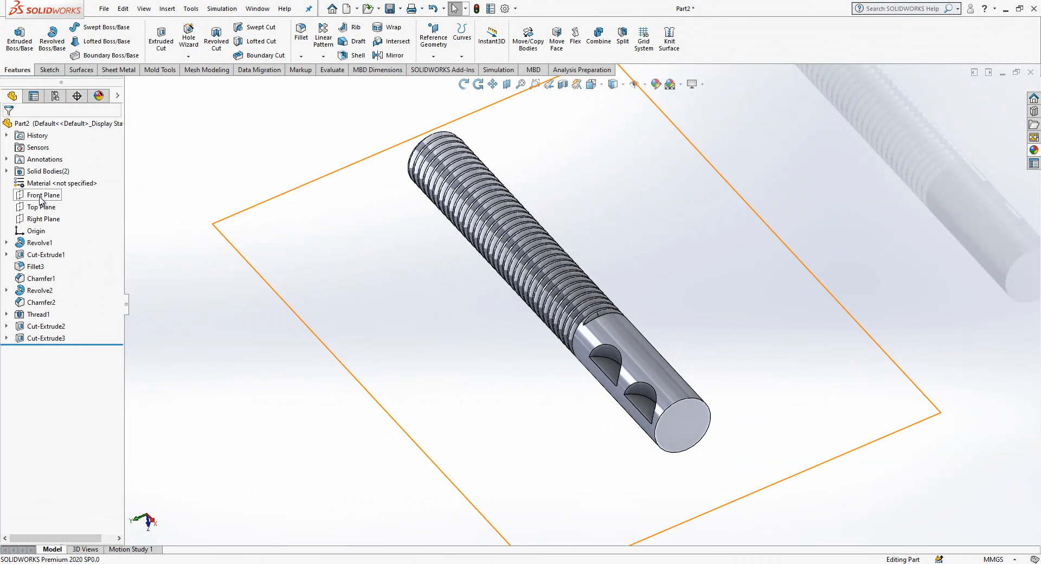
# Mirror the circular recess cut about the Front Plane
pyautogui.click(41, 196)
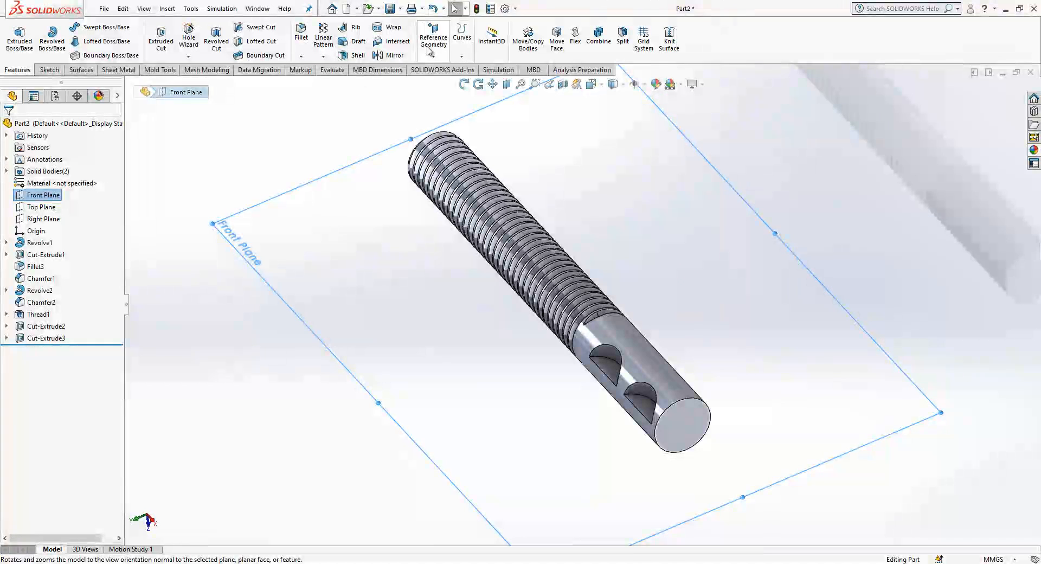
pyautogui.click(395, 56)
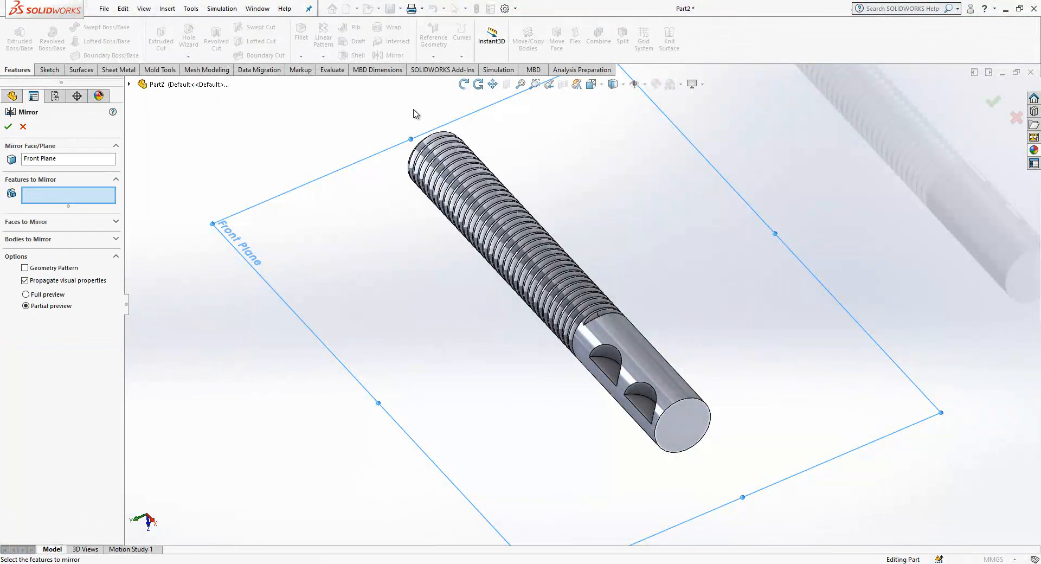
pyautogui.click(604, 373)
pyautogui.rightClick(605, 373)
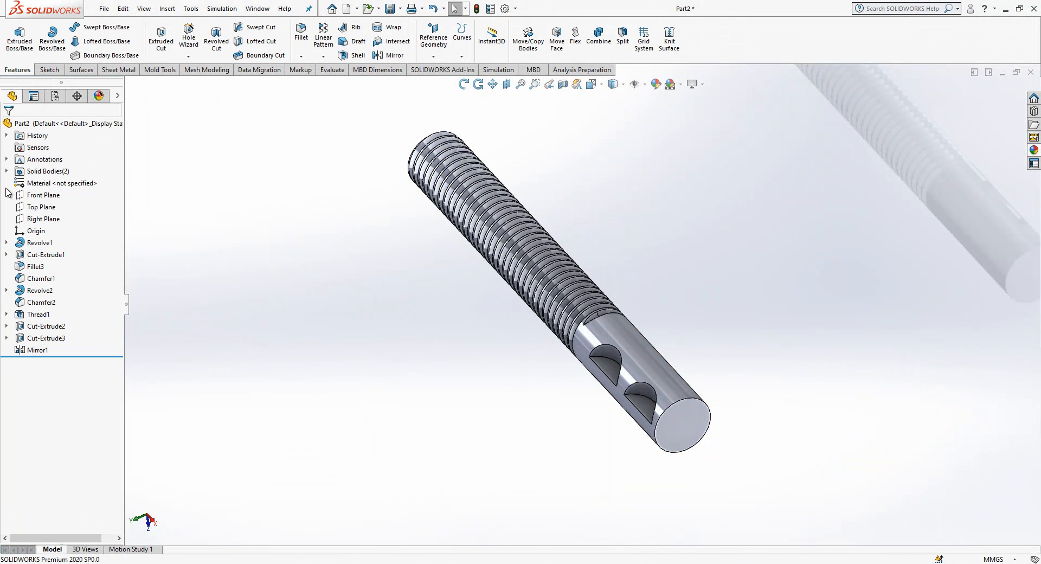
# Mirror the recess cut and its first mirrored copy about the Top Plane
pyautogui.click(39, 207)
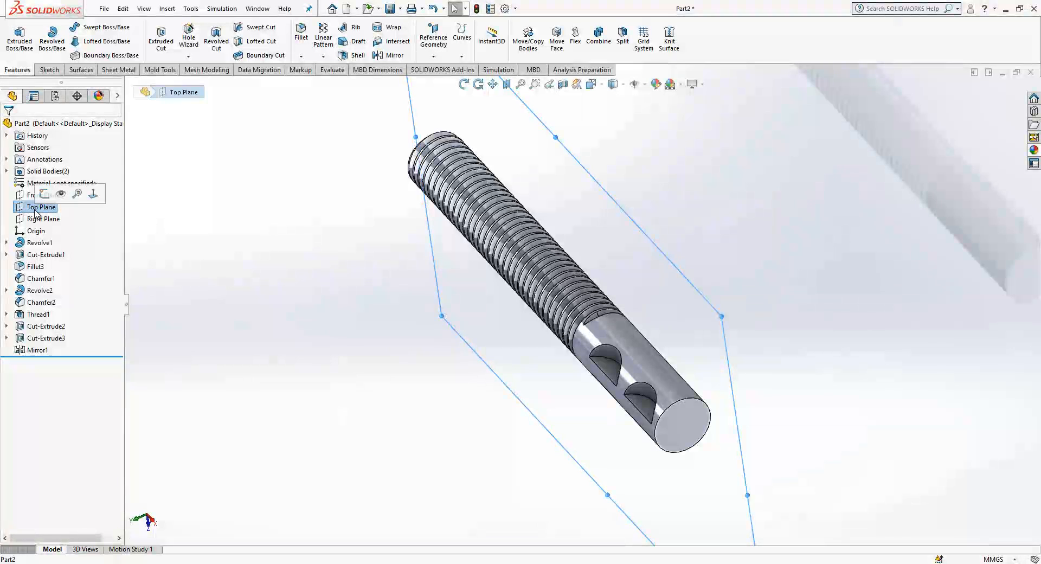
pyautogui.keyDown('ctrl'); pyautogui.click(49, 338); pyautogui.keyUp('ctrl')
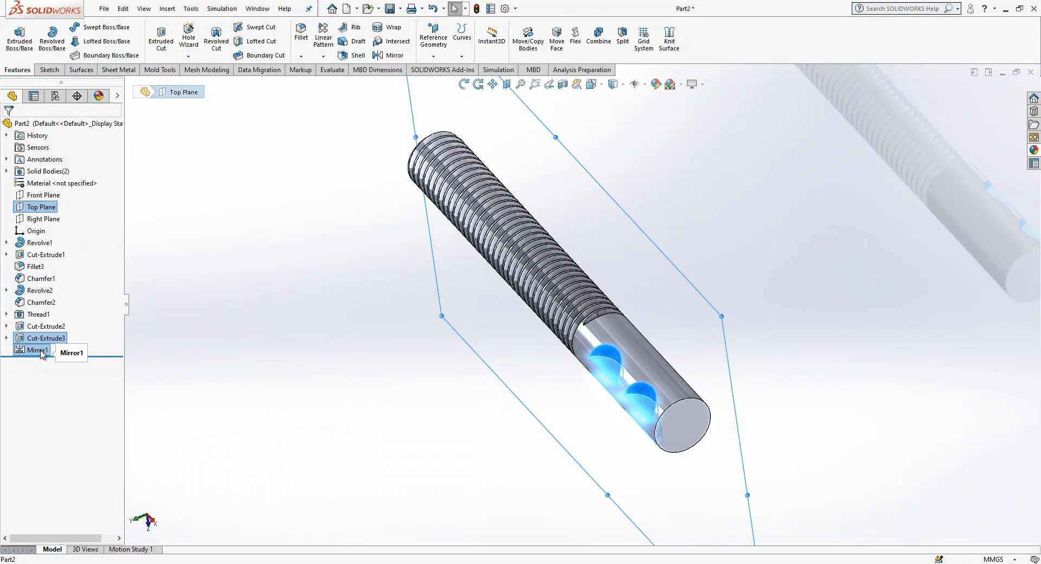
pyautogui.click(394, 56)
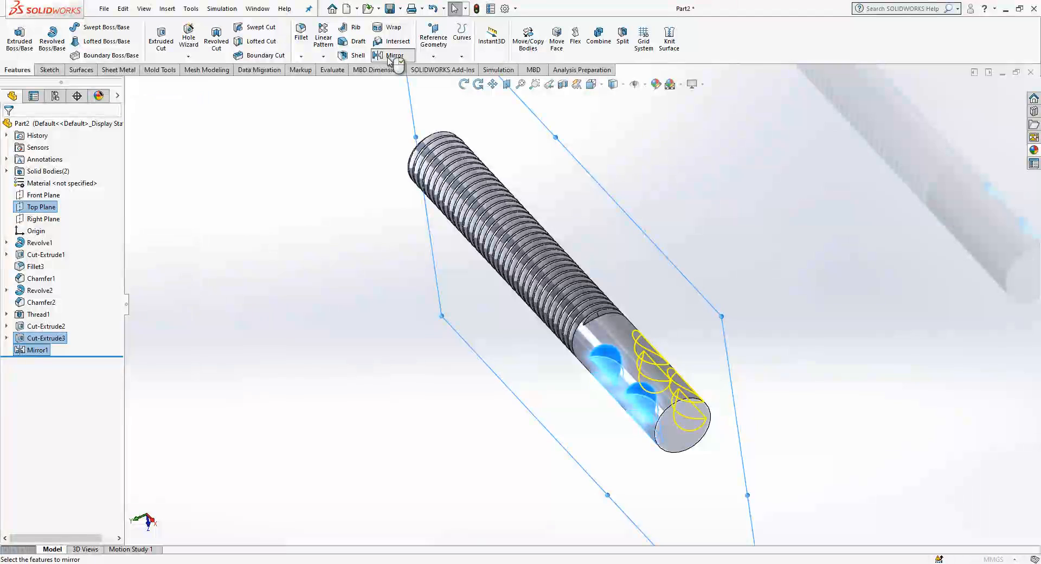
pyautogui.rightClick(529, 268)
# Start a new sketch on the Front Plane, viewed normal to it
pyautogui.moveTo(542, 353); pyautogui.dragTo(723, 391, button='middle')
pyautogui.scroll(-3, 625, 225)
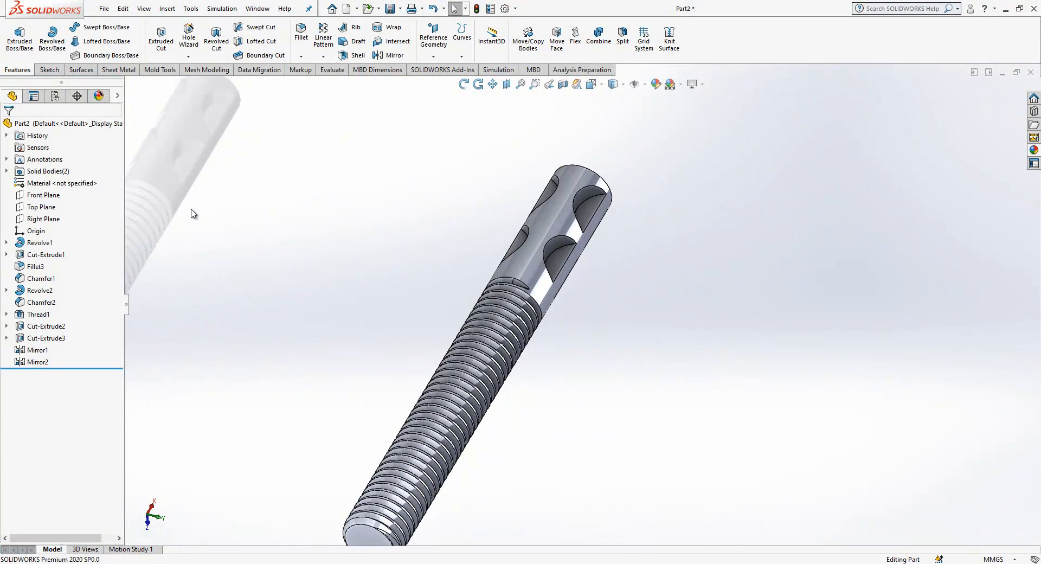
pyautogui.click(31, 196)
pyautogui.click(89, 180)
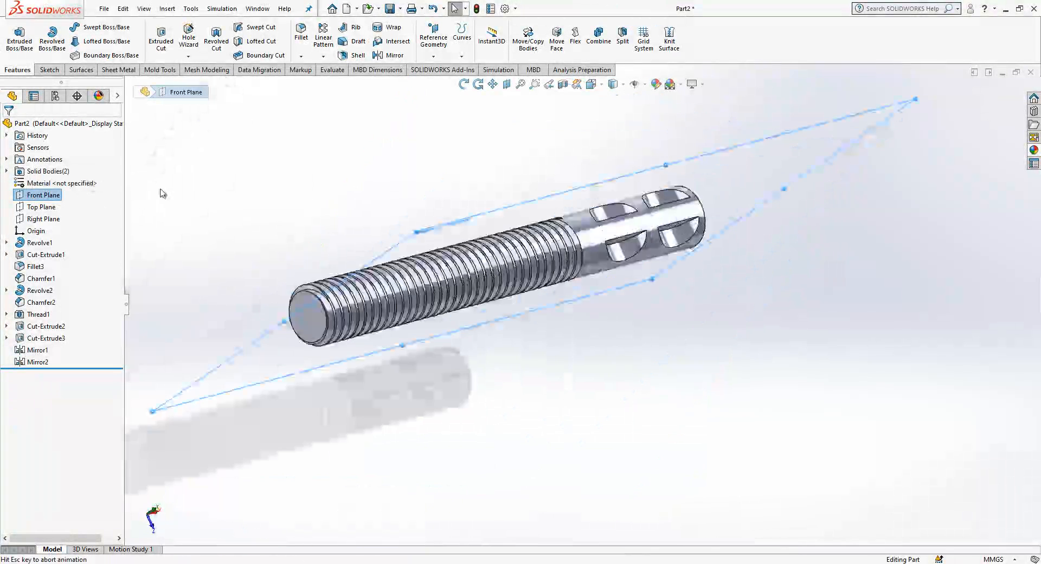
pyautogui.rightClick(22, 194)
pyautogui.click(29, 173)
pyautogui.click(92, 29)
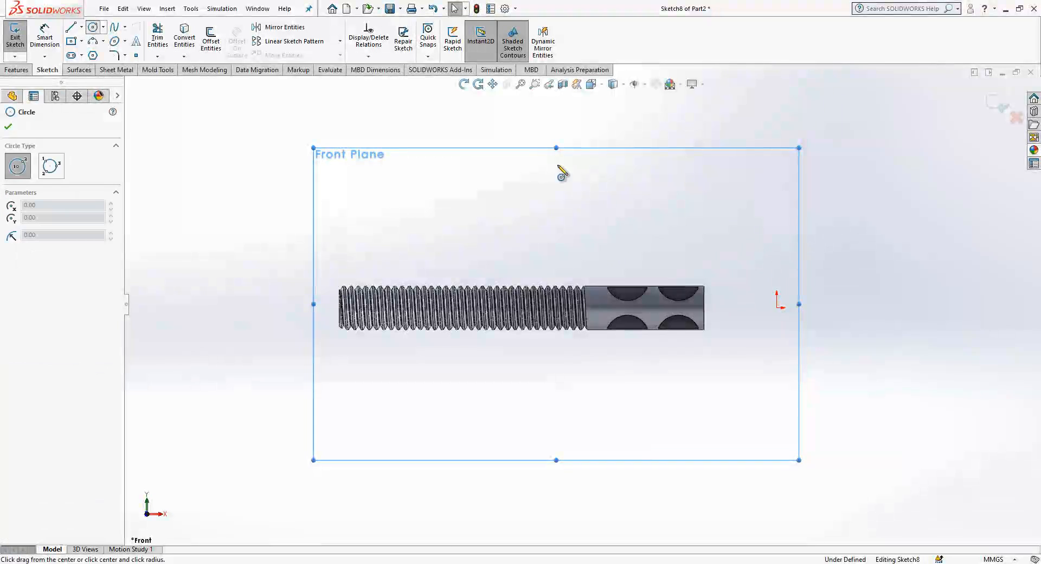
# Show the recess cut's circle sketch as a reference for the new sketch
pyautogui.scroll(-5, 699, 290)
pyautogui.click(71, 27)
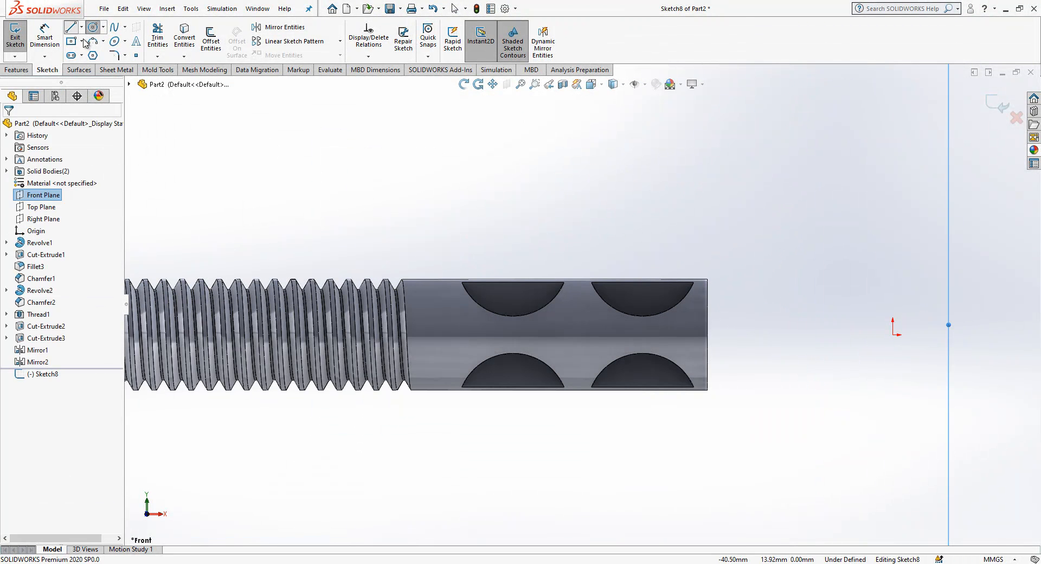
pyautogui.scroll(2, 585, 244)
pyautogui.press('Escape')
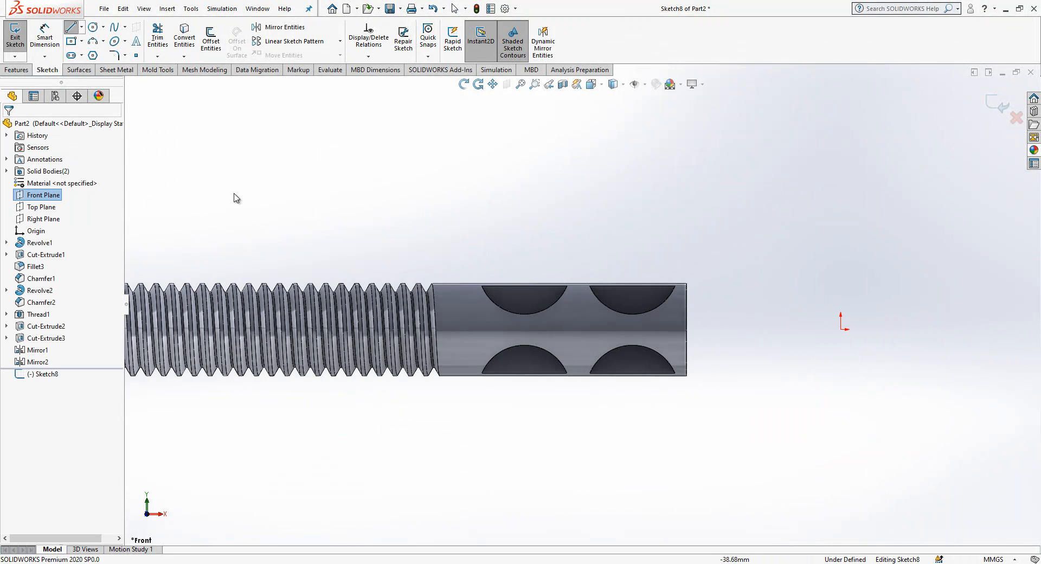
pyautogui.click(7, 338)
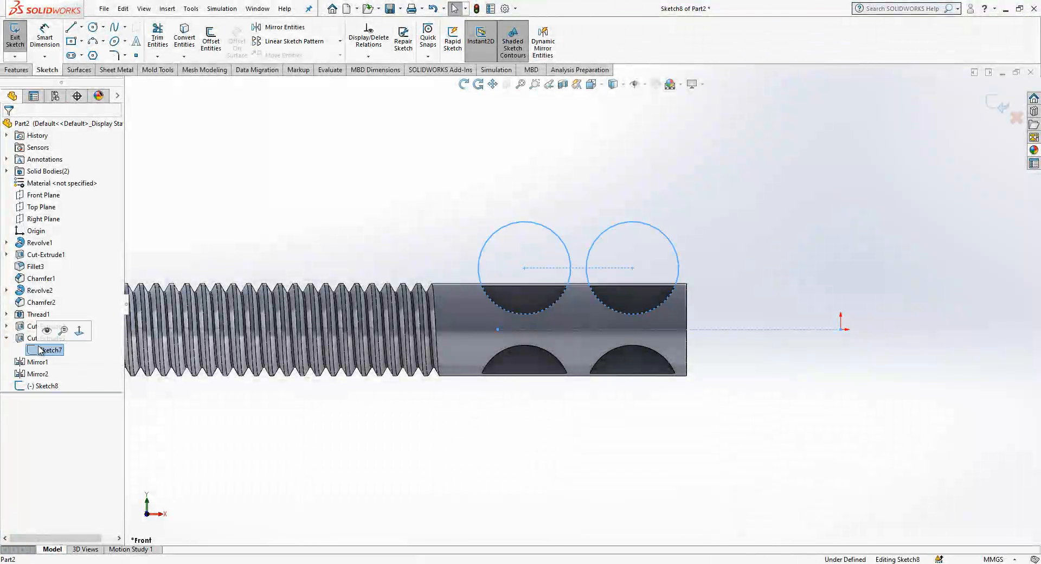
# Sketch two vertical 4 mm lines, one from each reference circle's center to the shaft's axis line
pyautogui.click(71, 27)
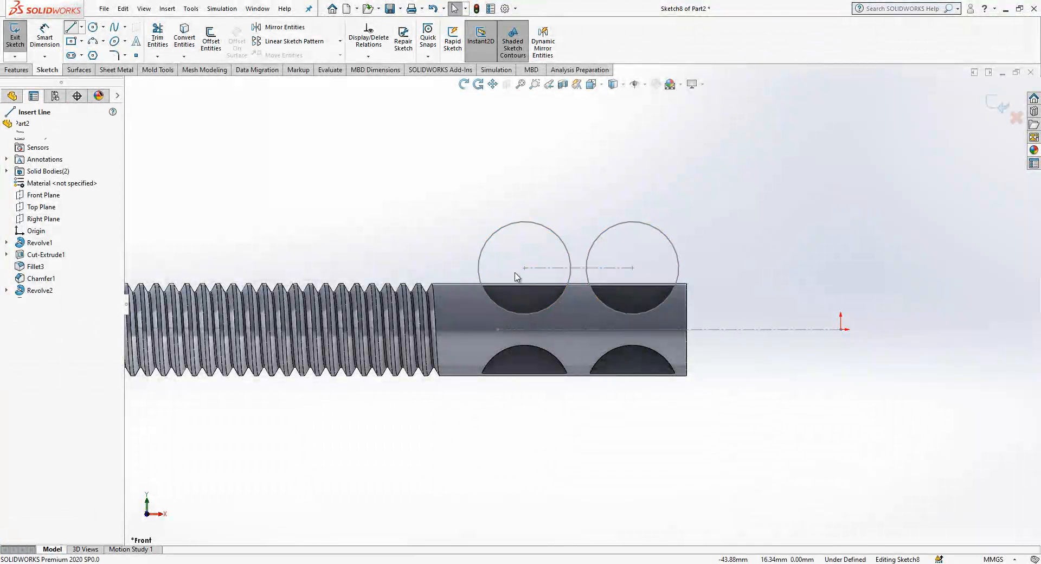
pyautogui.click(524, 267)
pyautogui.click(524, 329)
pyautogui.press('Escape')
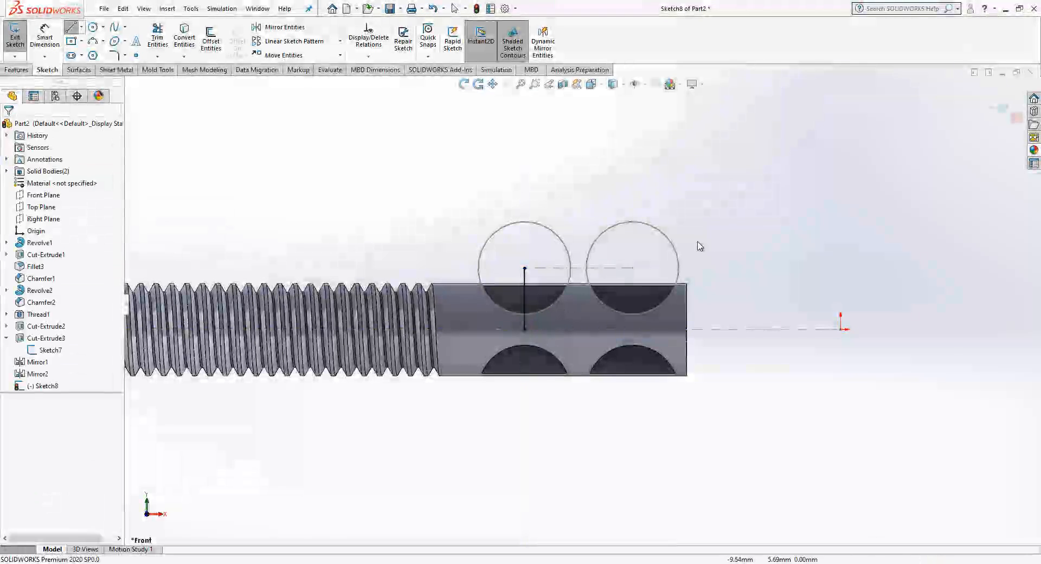
pyautogui.press('l')
pyautogui.click(632, 268)
pyautogui.click(632, 329)
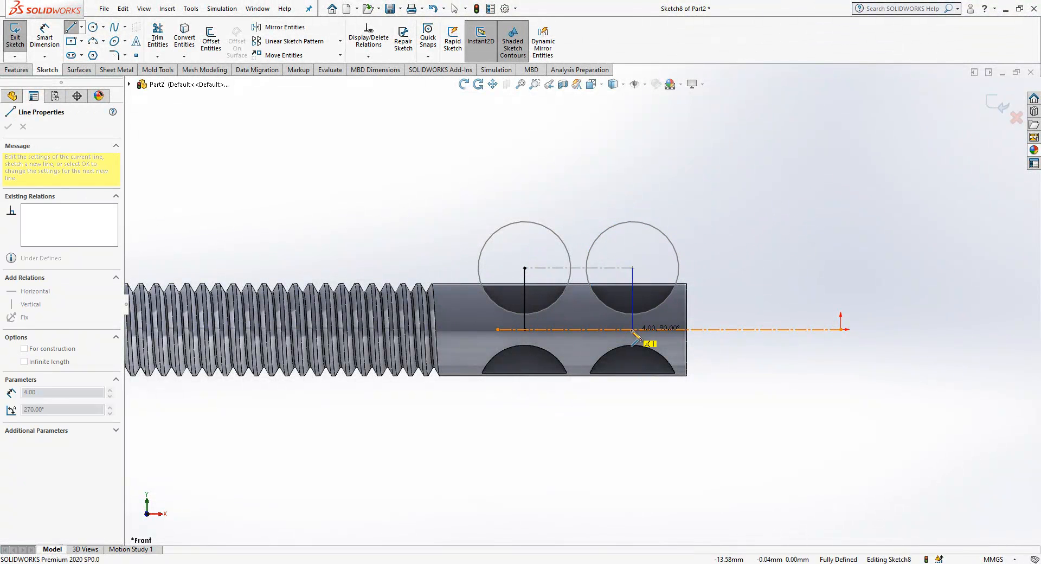
pyautogui.press('Escape')
# Convert both vertical lines to construction geometry
pyautogui.moveTo(715, 227); pyautogui.dragTo(496, 315)
pyautogui.click(546, 279)
pyautogui.click(449, 210)
# Sketch two circles of about 3 mm radius centered on the midpoints of the vertical construction lines
pyautogui.click(92, 27)
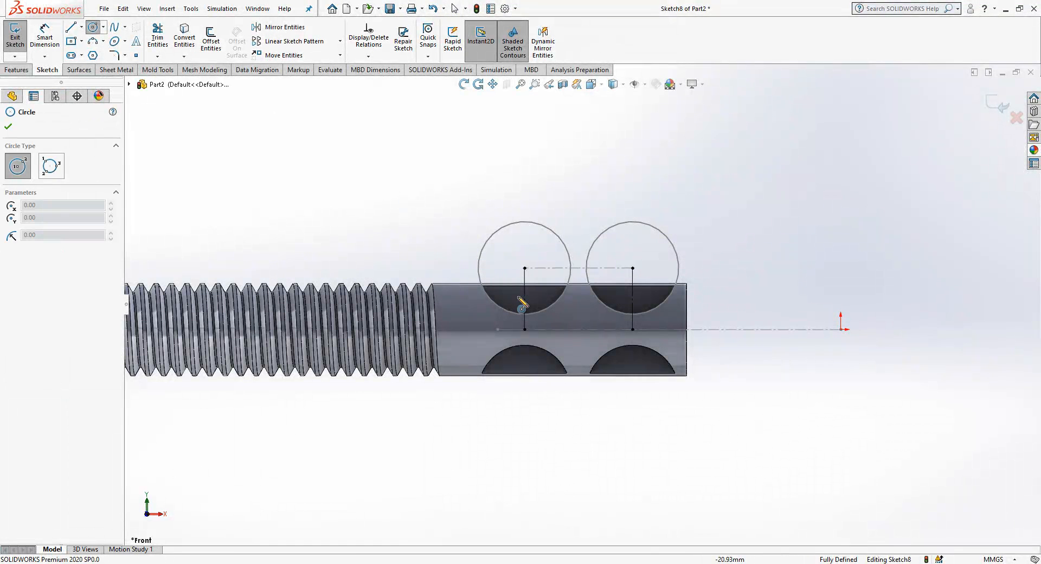
pyautogui.click(481, 284)
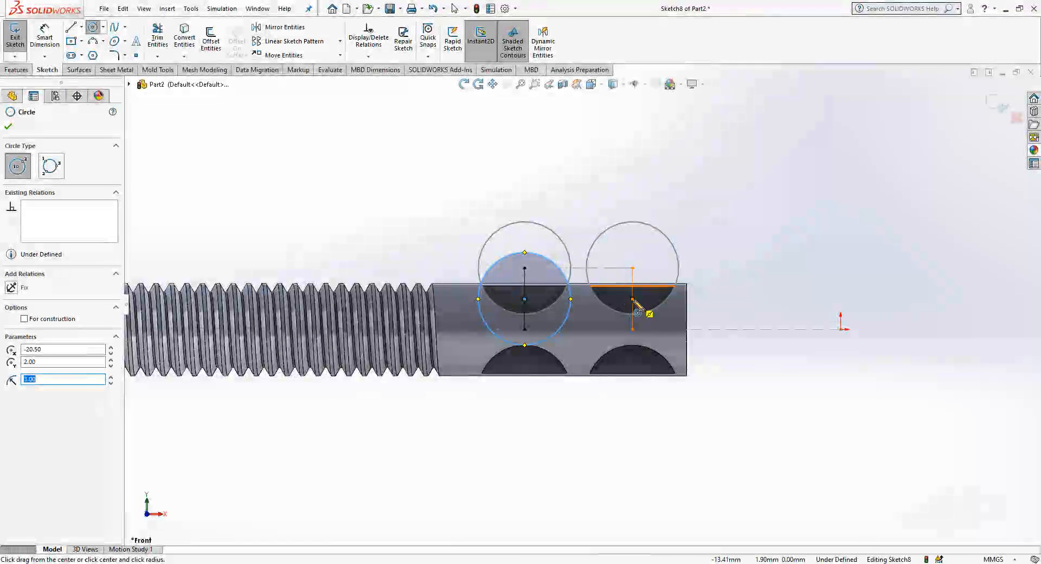
pyautogui.click(633, 298)
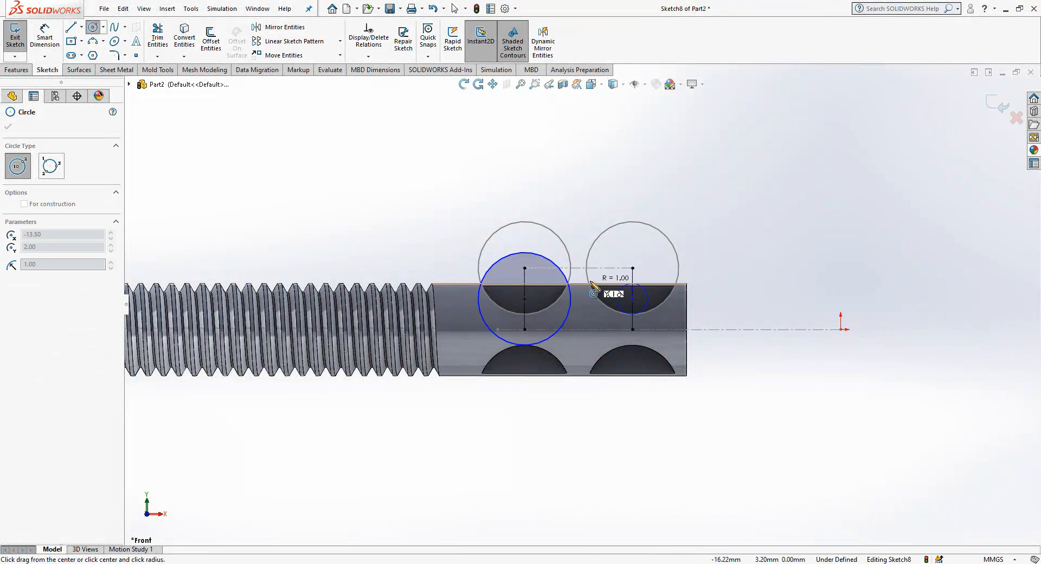
pyautogui.click(593, 293)
pyautogui.press('Escape')
# Make the two new circles equal to each other and to the reference circle of the recess sketch
pyautogui.keyDown('ctrl'); pyautogui.click(495, 282); pyautogui.keyUp('ctrl')
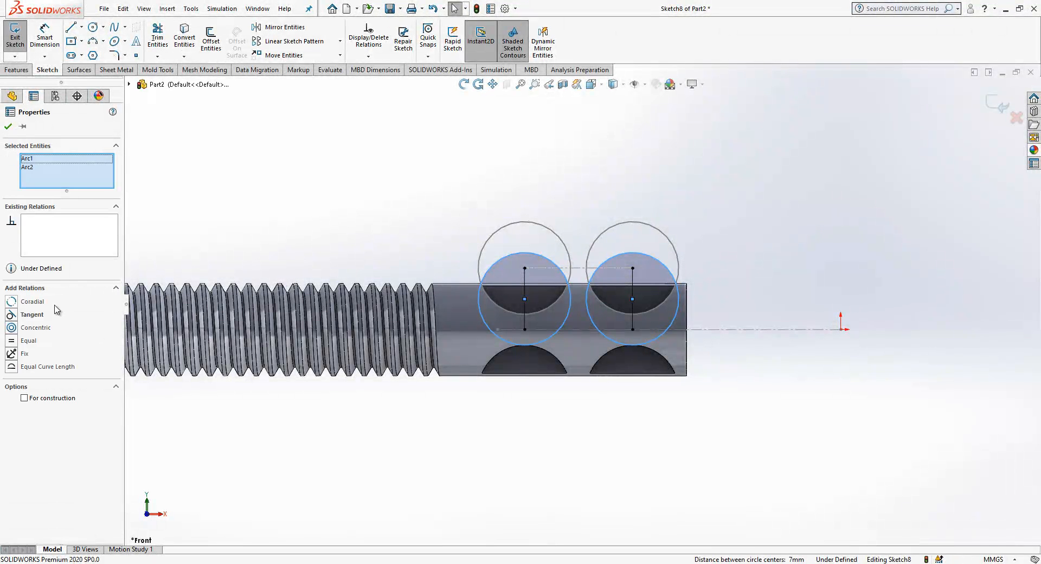
pyautogui.keyDown('ctrl'); pyautogui.click(492, 234); pyautogui.keyUp('ctrl')
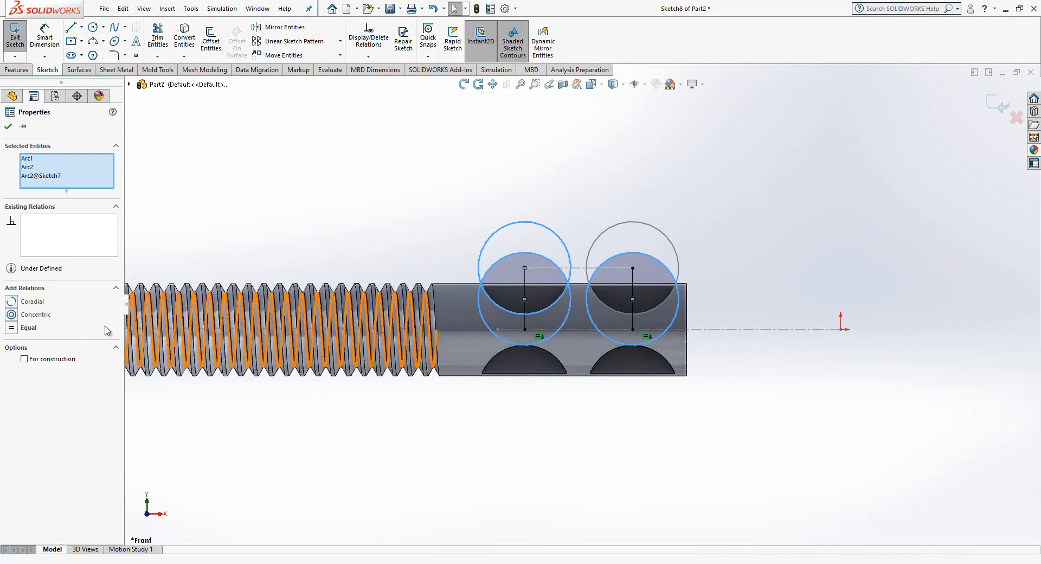
pyautogui.click(35, 328)
pyautogui.click(418, 225)
# Finish the sketch and hide the recess cut's reference sketch
pyautogui.moveTo(619, 314); pyautogui.dragTo(583, 277, button='middle')
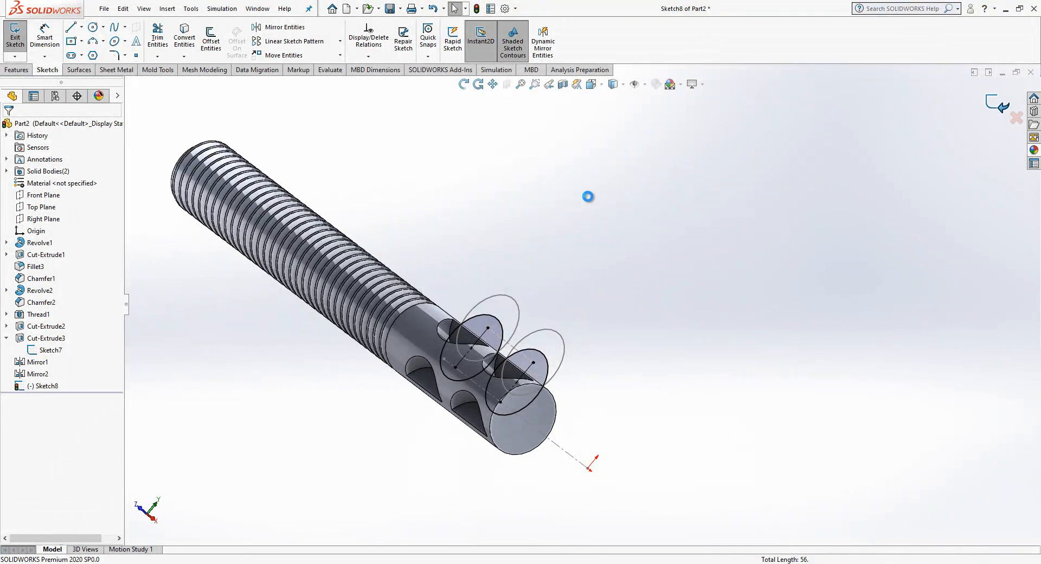
pyautogui.click(506, 296)
pyautogui.click(540, 265)
# Extrude the two circles 2 mm as a merged mid-plane boss
pyautogui.moveTo(565, 318)
pyautogui.mouseDown(button='middle')
pyautogui.moveTo(581, 411)
pyautogui.moveTo(544, 290)
pyautogui.moveTo(515, 336)
pyautogui.moveTo(497, 410)
pyautogui.moveTo(499, 379)
pyautogui.moveTo(610, 297)
pyautogui.mouseUp(button='middle')
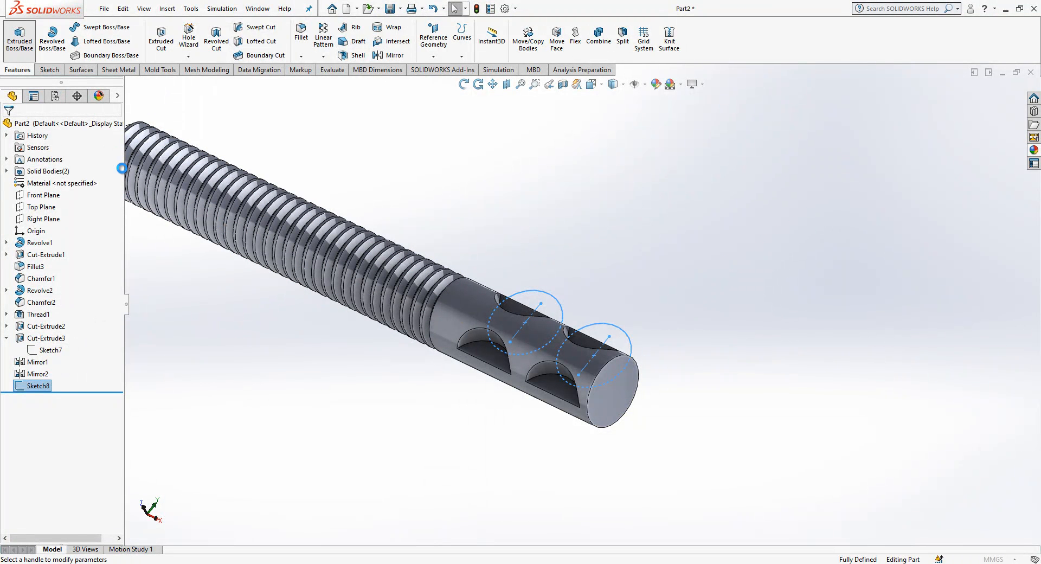
pyautogui.click(36, 193)
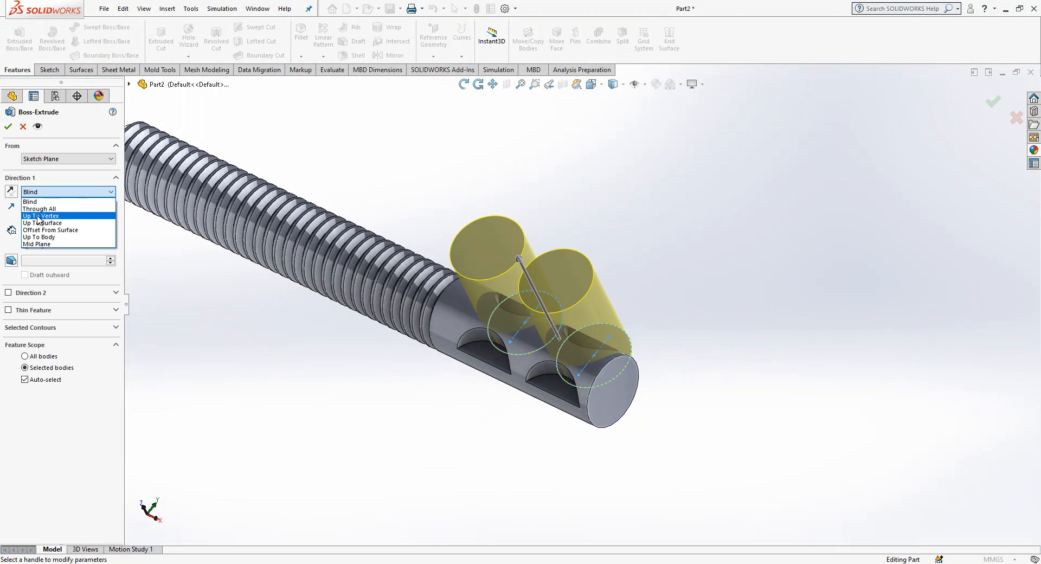
pyautogui.click(39, 244)
pyautogui.write('2')
pyautogui.press('Return')
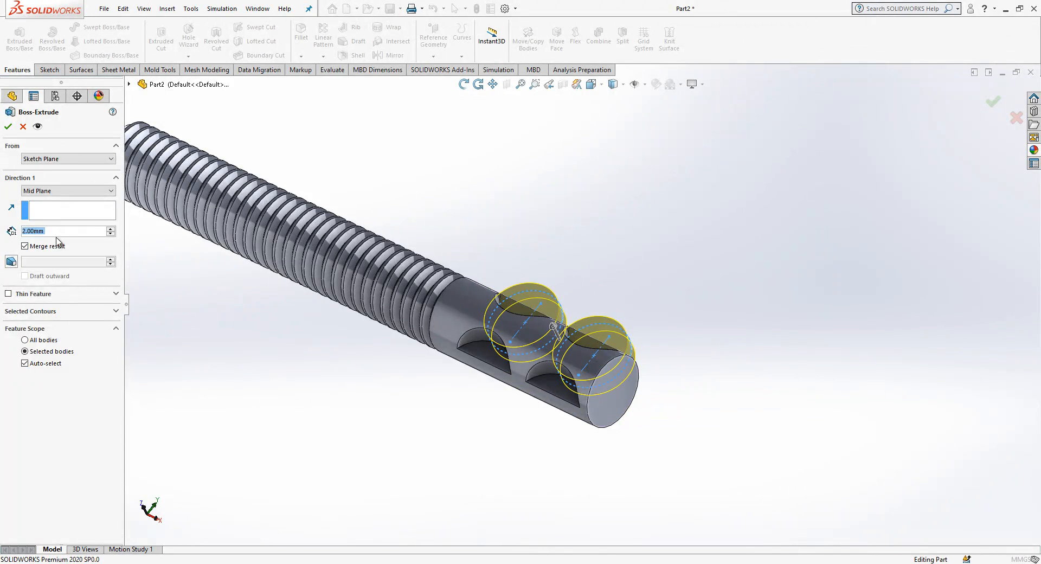
pyautogui.press('Return')
# Set the mid-plane depth of the two-circle boss extrude to 1.25 mm
pyautogui.moveTo(623, 305); pyautogui.dragTo(281, 378, button='middle')
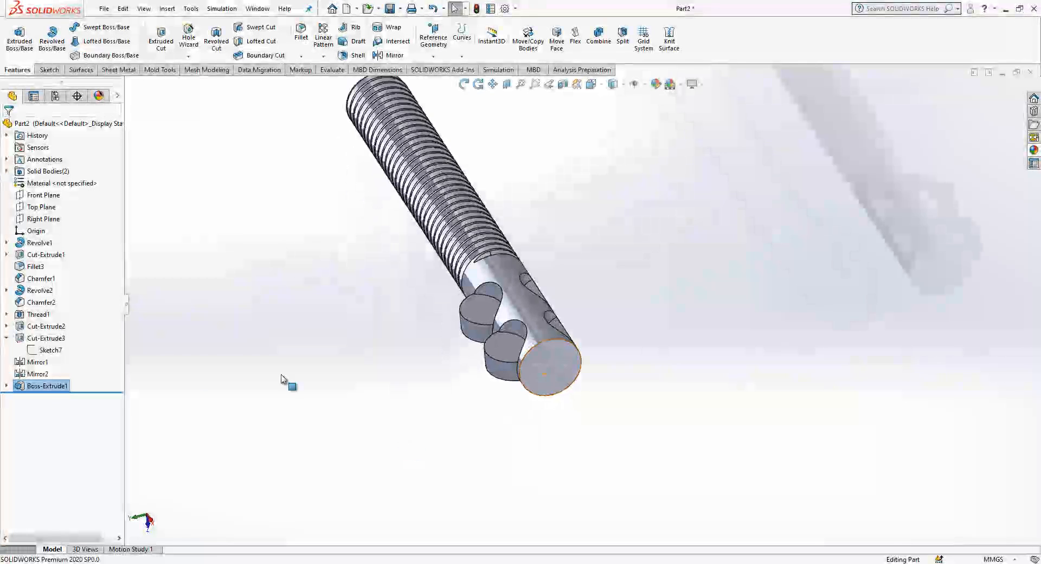
pyautogui.rightClick(53, 389)
pyautogui.click(62, 326)
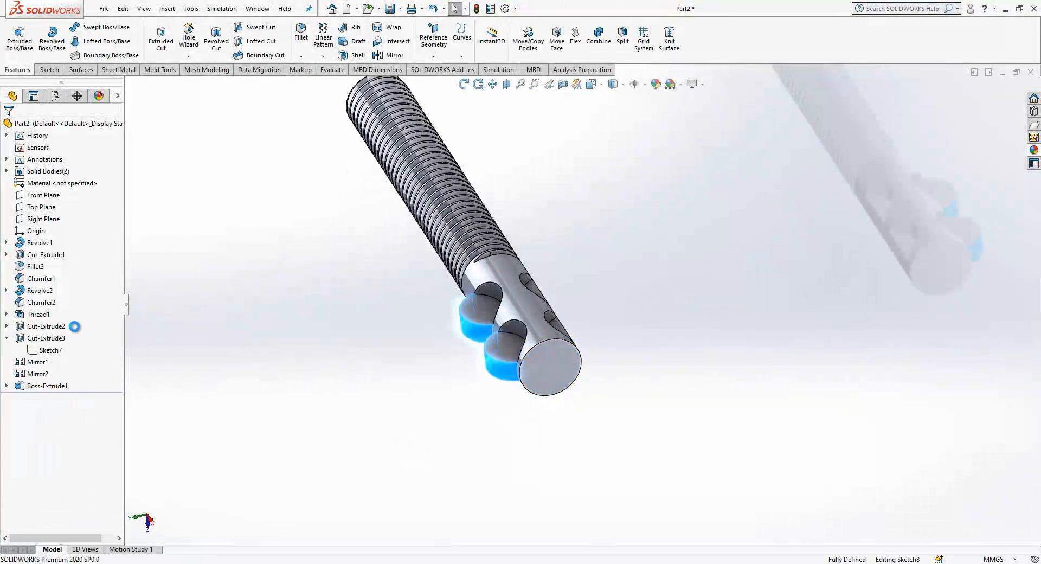
pyautogui.write('1.2')
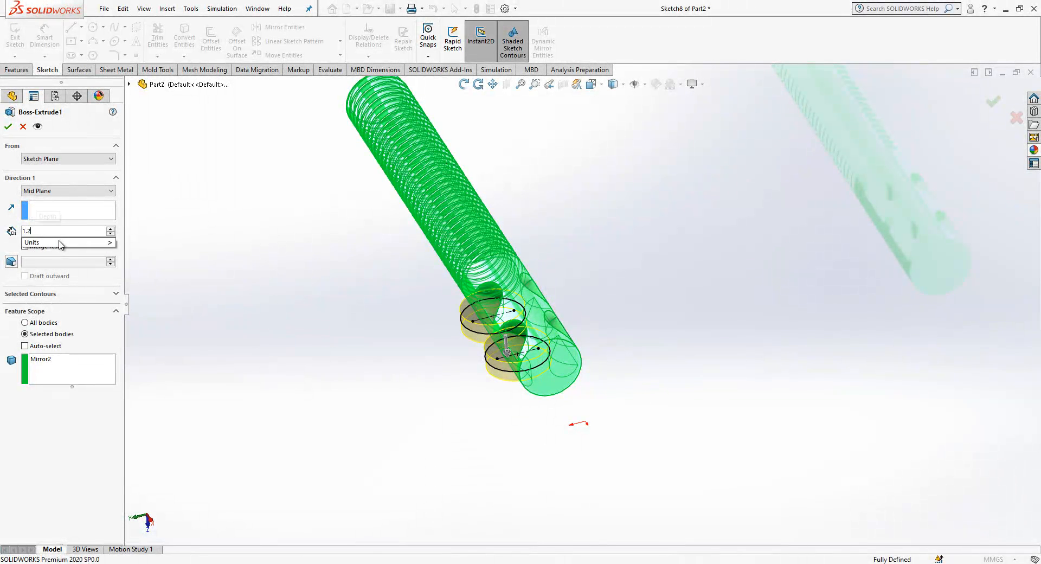
pyautogui.write('5')
pyautogui.press('Return')
pyautogui.press('Return')
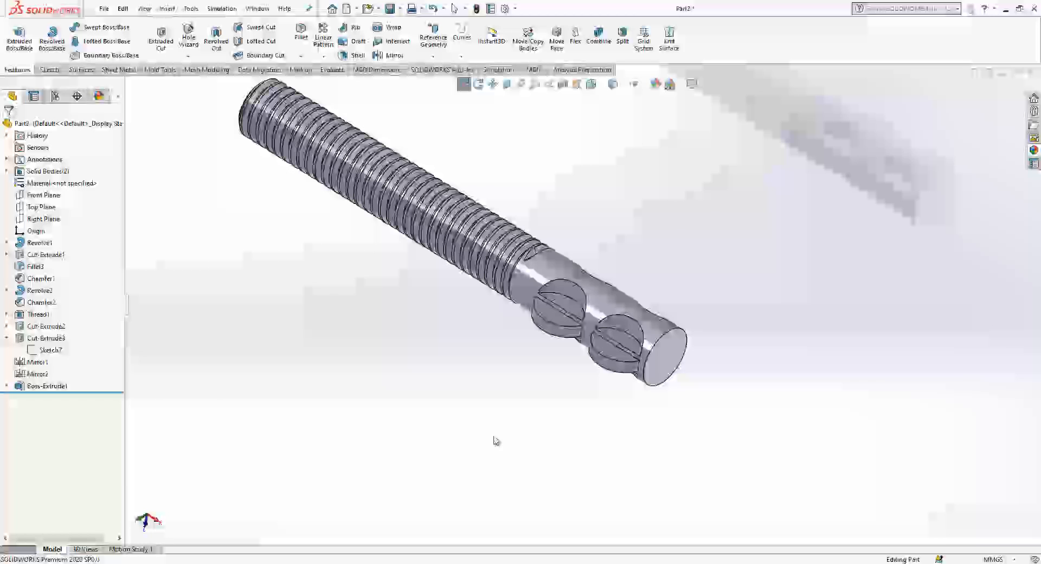
# Try a different start offset for the circular recess cut and inspect the ribs
pyautogui.click(571, 316)
pyautogui.click(35, 340)
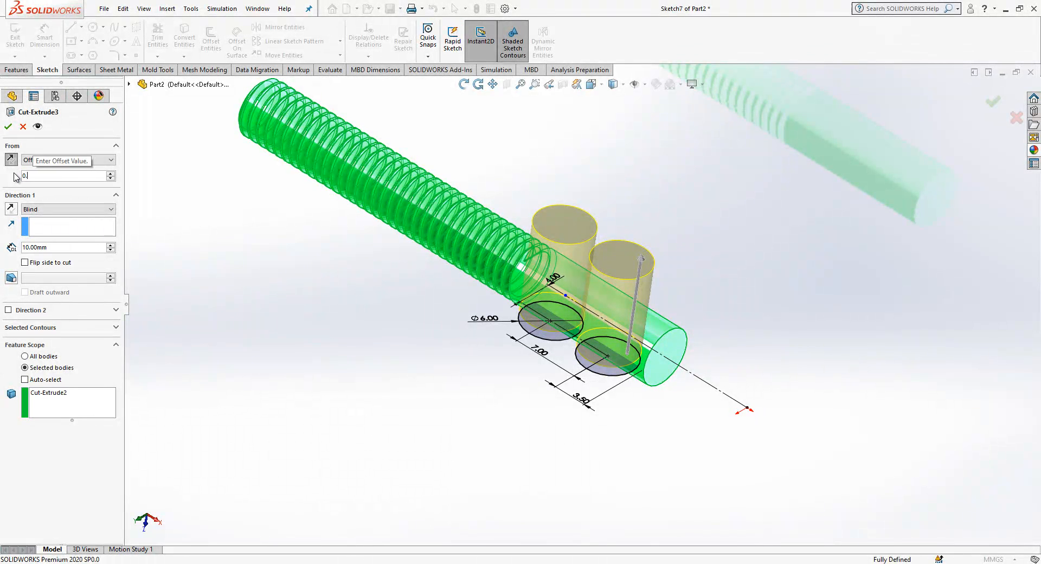
pyautogui.press('Return')
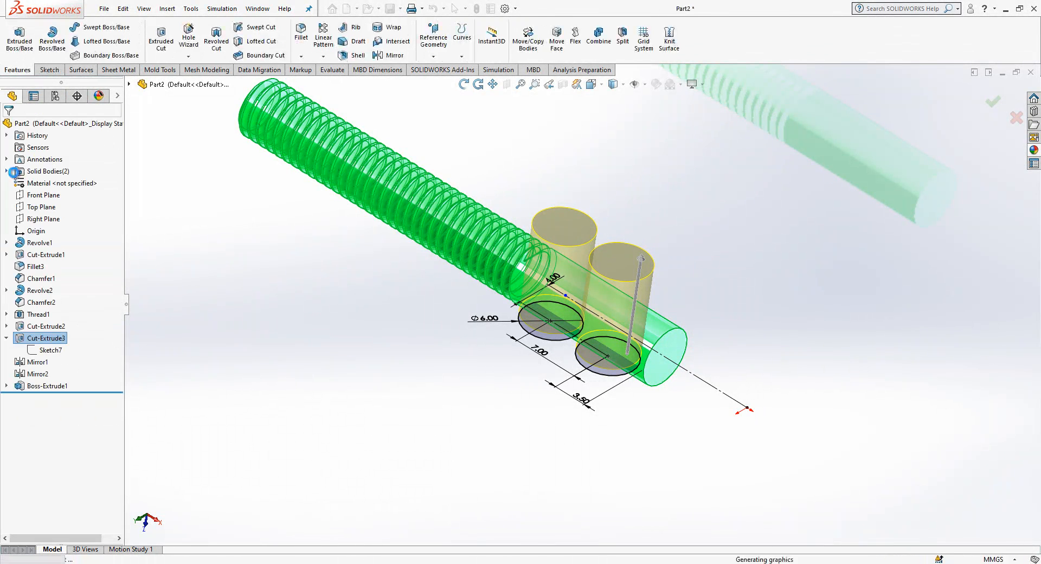
pyautogui.scroll(-8, 553, 345)
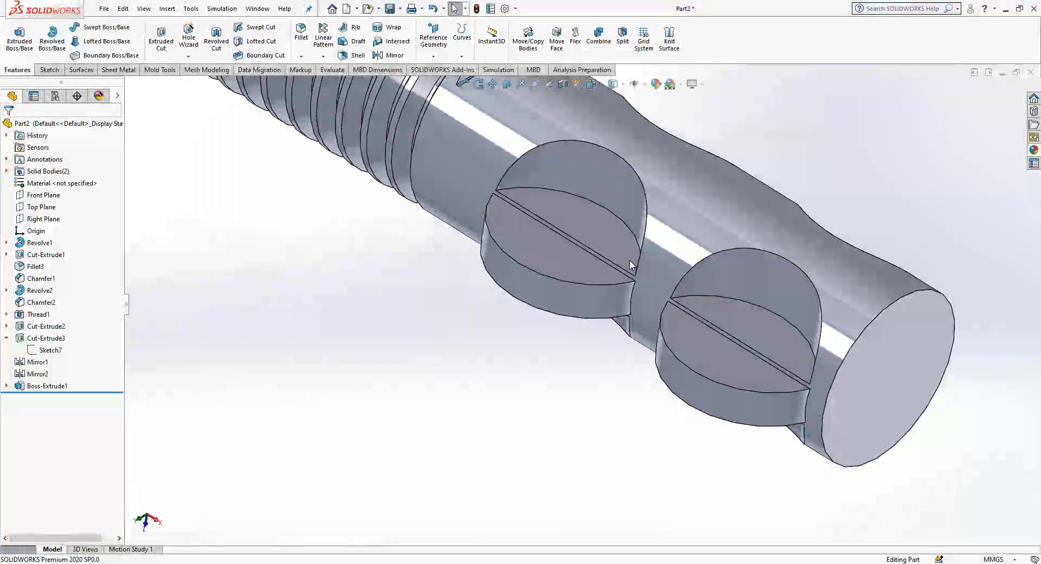
pyautogui.click(602, 260)
pyautogui.moveTo(605, 278); pyautogui.dragTo(618, 208, button='middle')
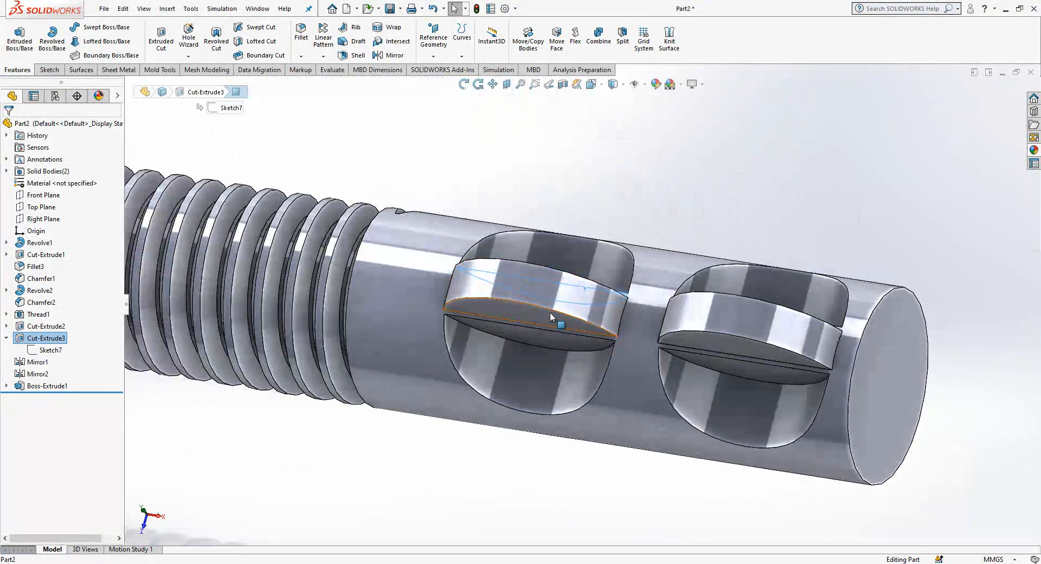
pyautogui.click(549, 312)
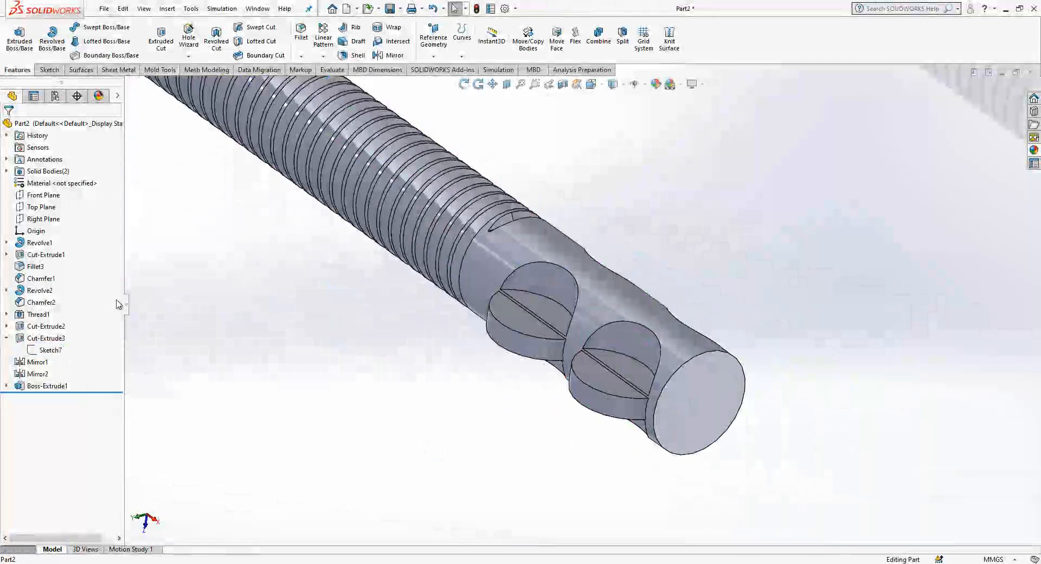
# Set the start offset of the circular recess cut to 1.25/2, that is 0.625 mm
pyautogui.click(38, 326)
pyautogui.click(45, 338)
pyautogui.click(60, 303)
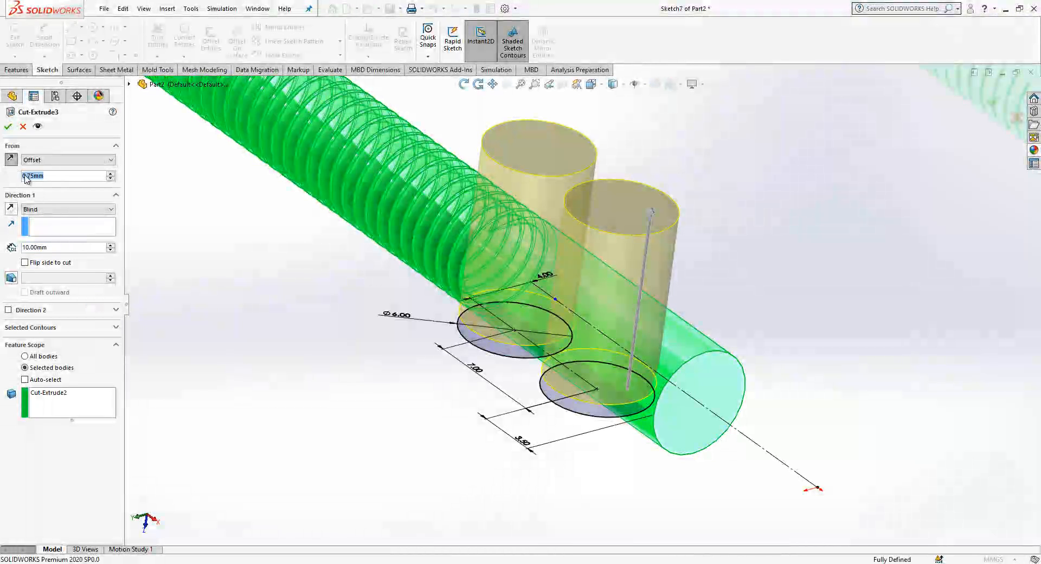
pyautogui.write('25')
pyautogui.write('/2')
pyautogui.press('Return')
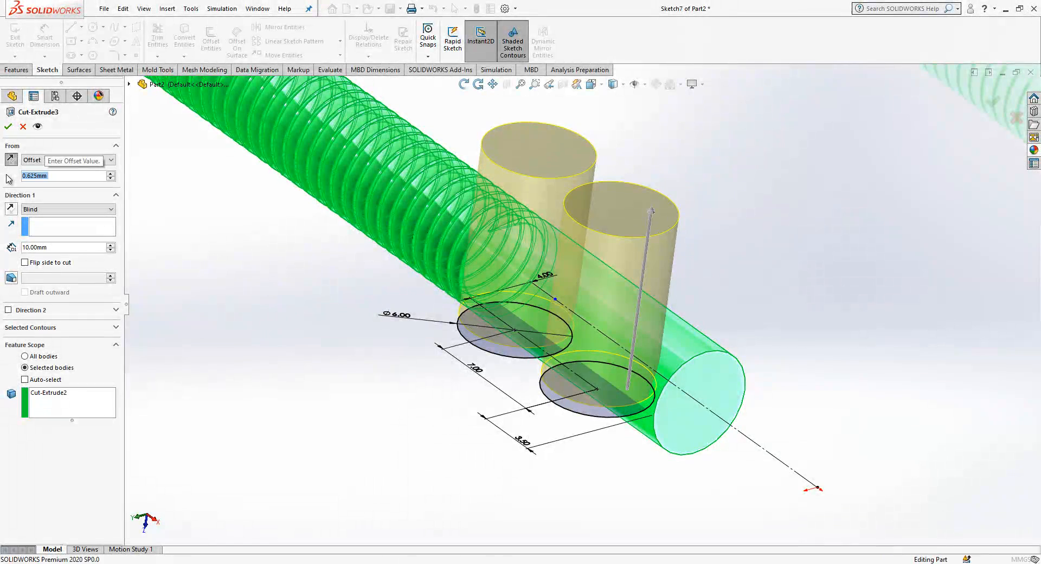
pyautogui.press('Return')
pyautogui.moveTo(580, 415); pyautogui.dragTo(495, 421, button='middle')
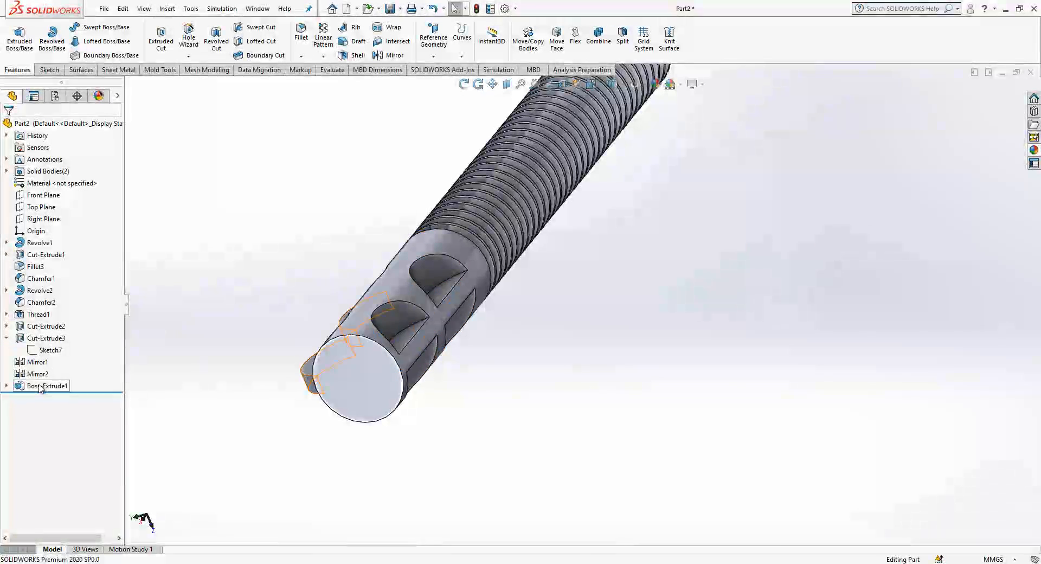
pyautogui.scroll(2, 563, 320)
pyautogui.moveTo(543, 367); pyautogui.dragTo(629, 360, button='middle')
pyautogui.scroll(1, 602, 371)
pyautogui.click(371, 391)
pyautogui.click(389, 54)
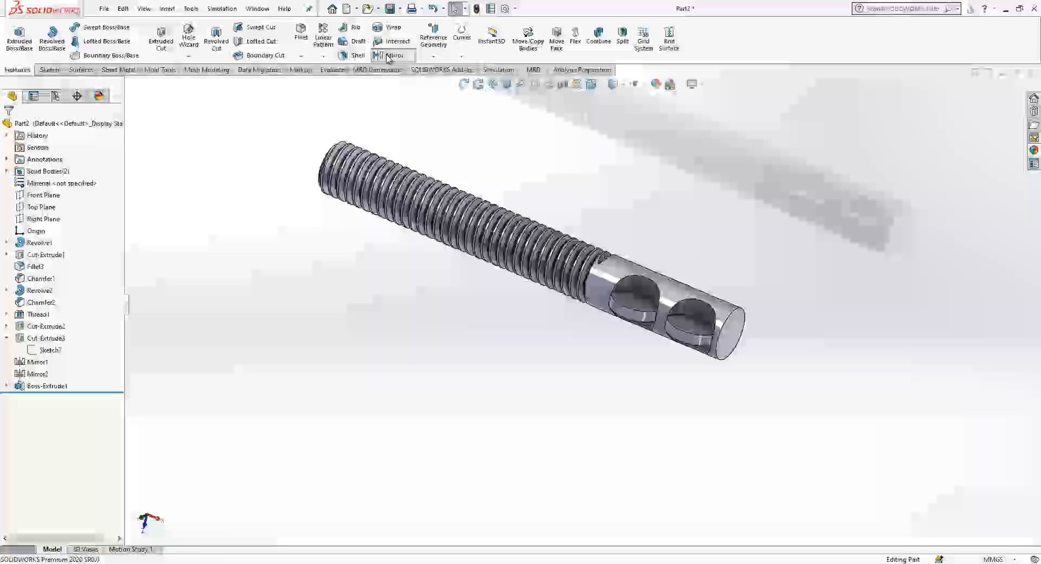
pyautogui.click(633, 303)
pyautogui.press('Escape')
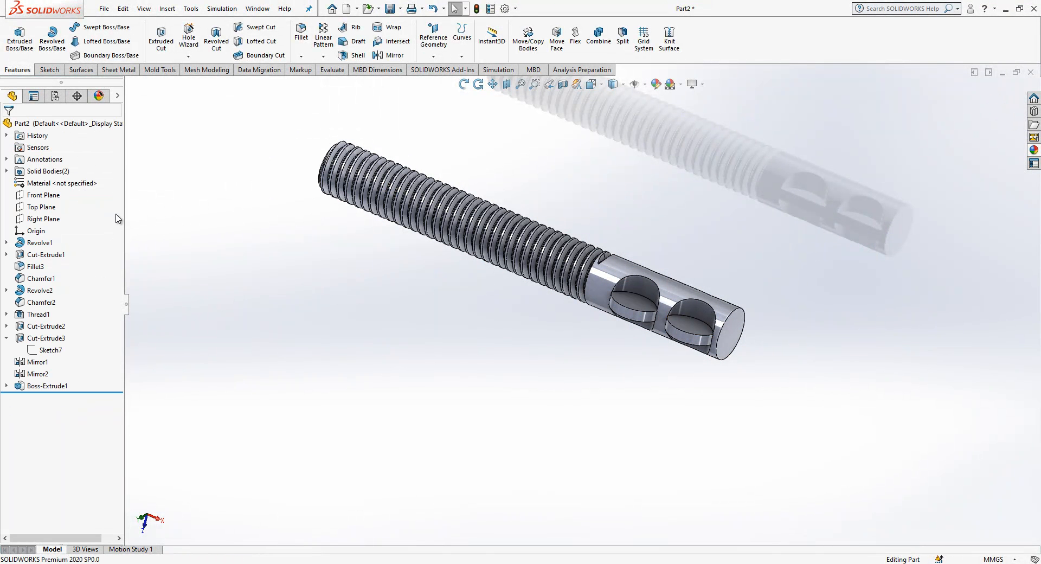
# Mirror the two-circle boss extrude about the Top Plane
pyautogui.click(41, 207)
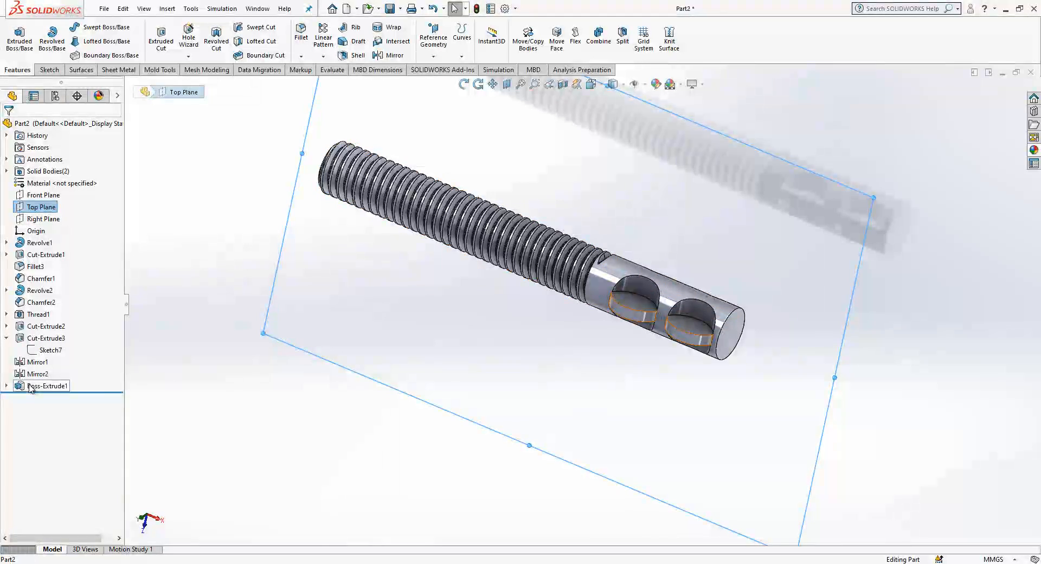
pyautogui.click(388, 55)
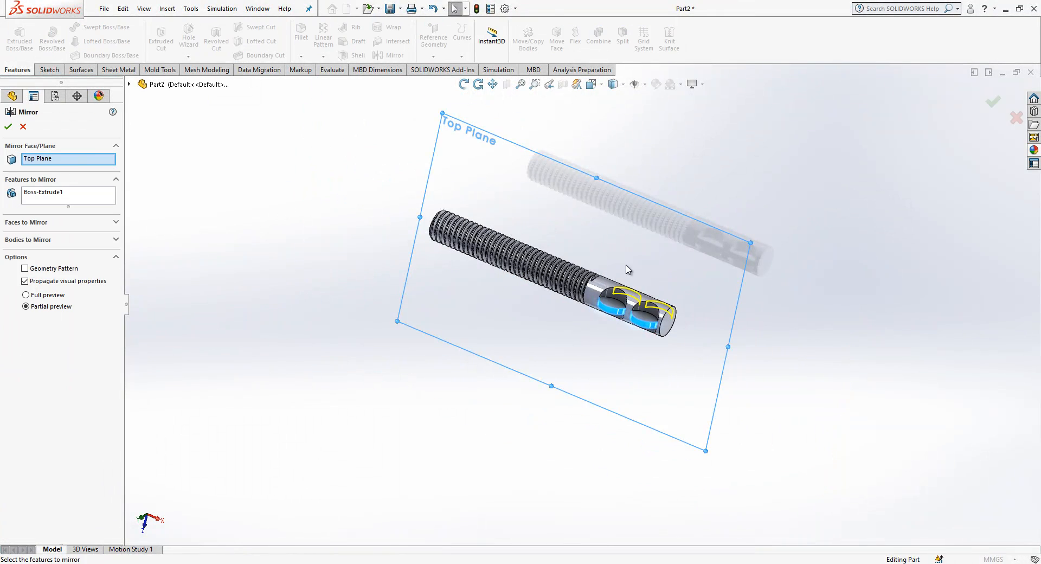
pyautogui.scroll(-4, 644, 300)
pyautogui.scroll(-1, 644, 300)
pyautogui.press('Return')
pyautogui.scroll(2, 638, 326)
pyautogui.moveTo(639, 331)
pyautogui.mouseDown(button='middle')
pyautogui.moveTo(532, 356)
pyautogui.moveTo(589, 331)
pyautogui.moveTo(650, 328)
pyautogui.mouseUp(button='middle')
pyautogui.click(627, 394)
pyautogui.scroll(5, 628, 394)
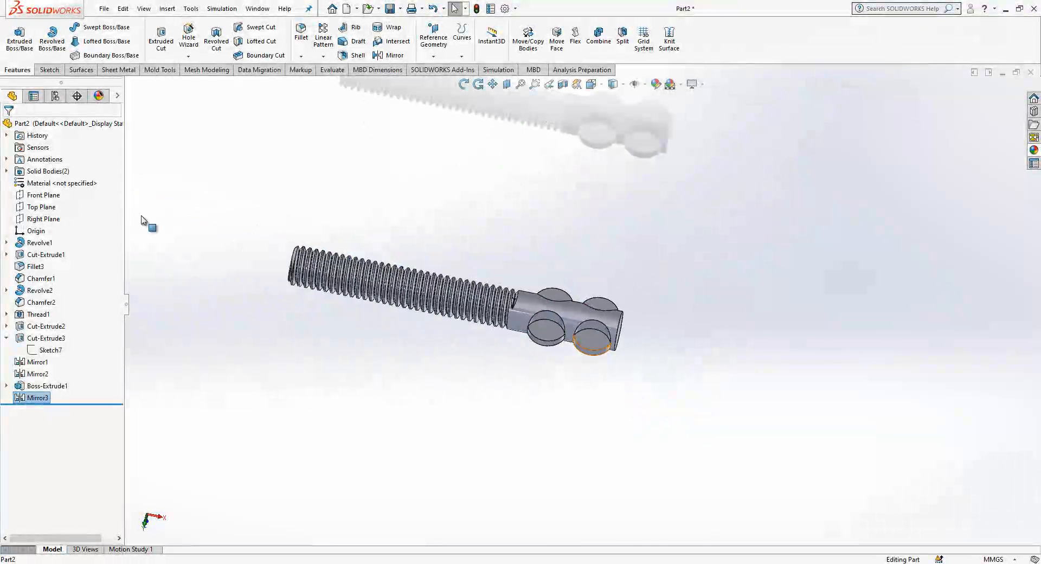
# Show the hidden knob body again around the threaded shaft
pyautogui.click(6, 171)
pyautogui.click(54, 183)
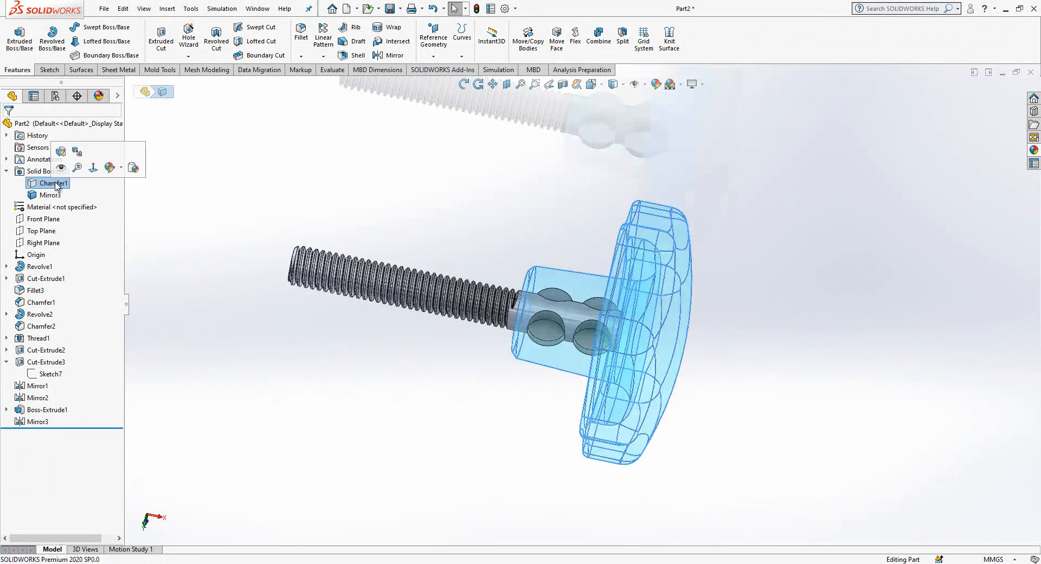
pyautogui.click(266, 345)
pyautogui.scroll(1, 645, 331)
pyautogui.moveTo(660, 339); pyautogui.dragTo(636, 451, button='middle')
pyautogui.scroll(-2, 542, 293)
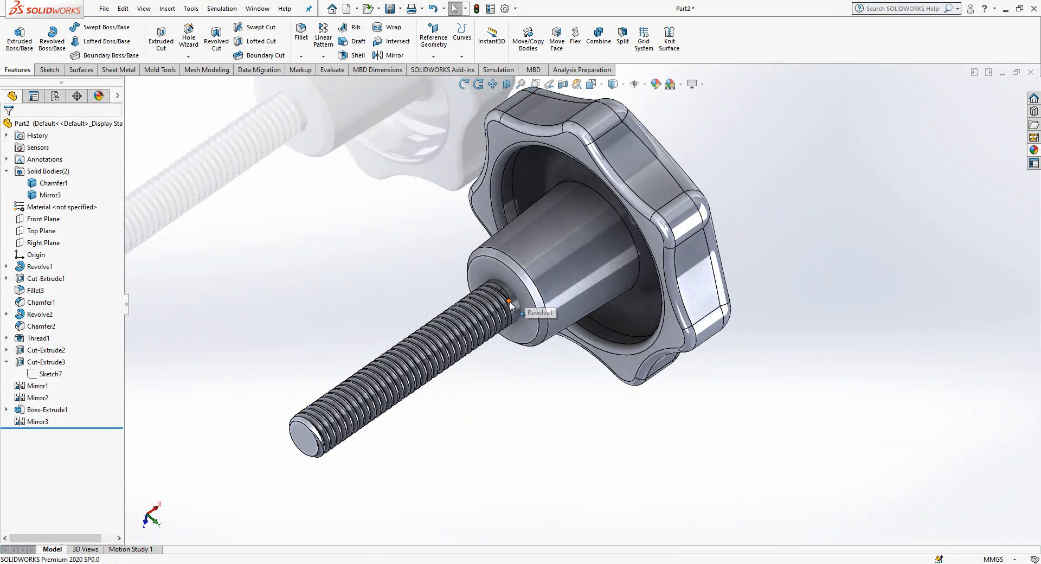
# Make one copy of the shaft body in place, with no translation or rotation
pyautogui.click(528, 38)
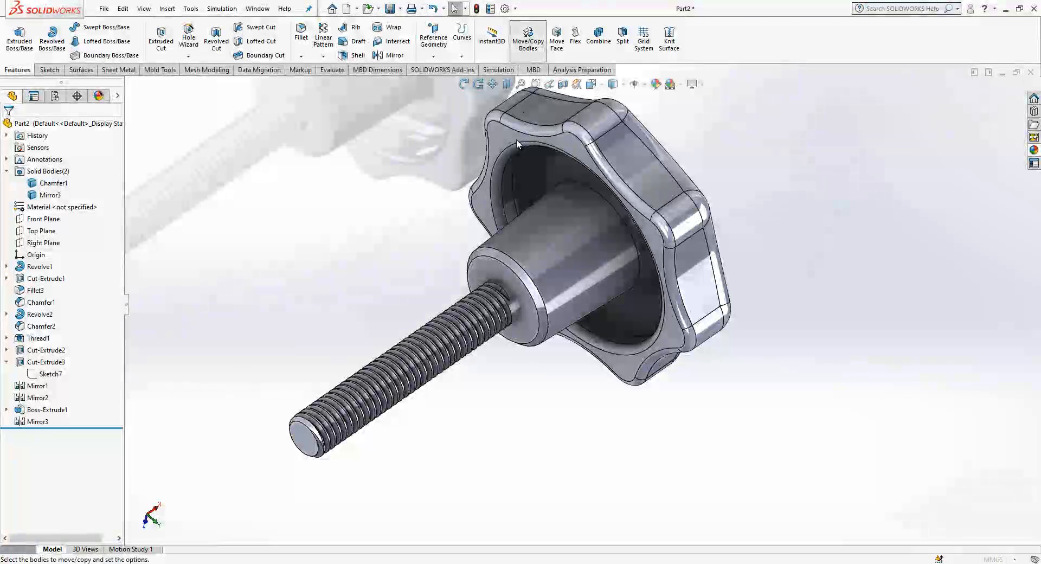
pyautogui.click(503, 318)
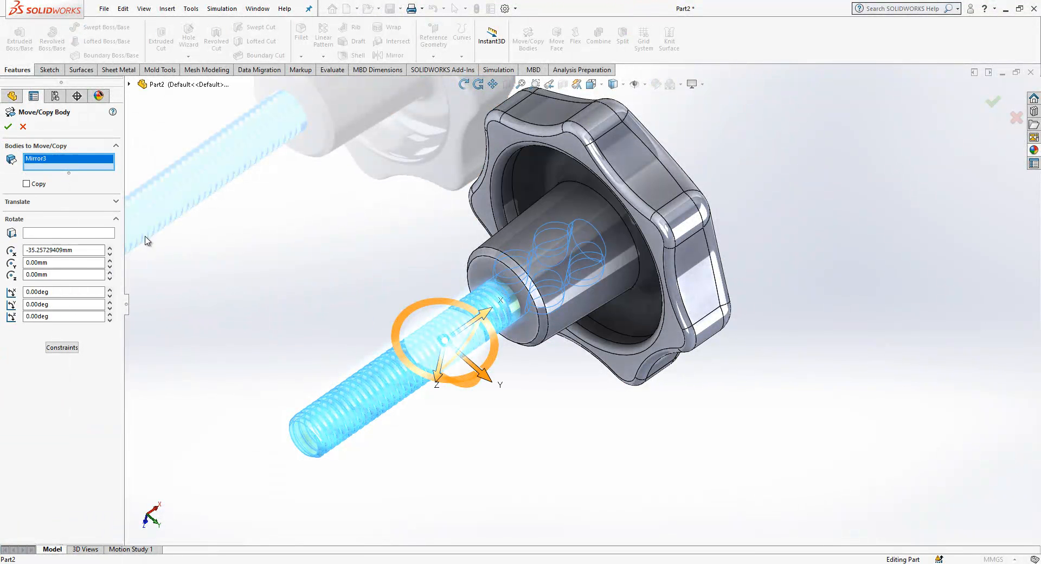
pyautogui.click(43, 186)
pyautogui.click(8, 126)
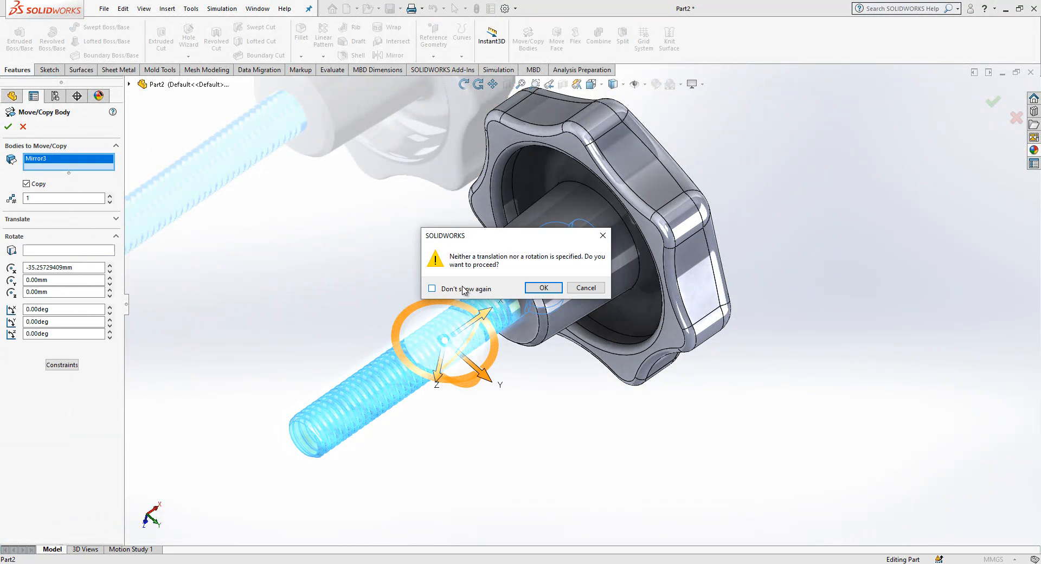
pyautogui.click(544, 289)
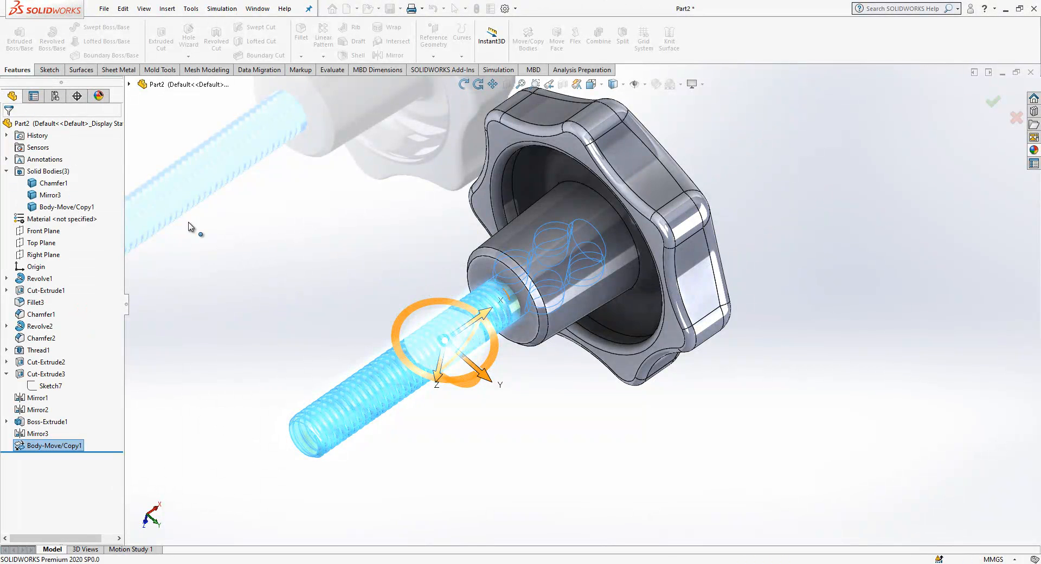
# Hide the original shaft body, leaving its copy displayed
pyautogui.click(59, 195)
pyautogui.click(68, 178)
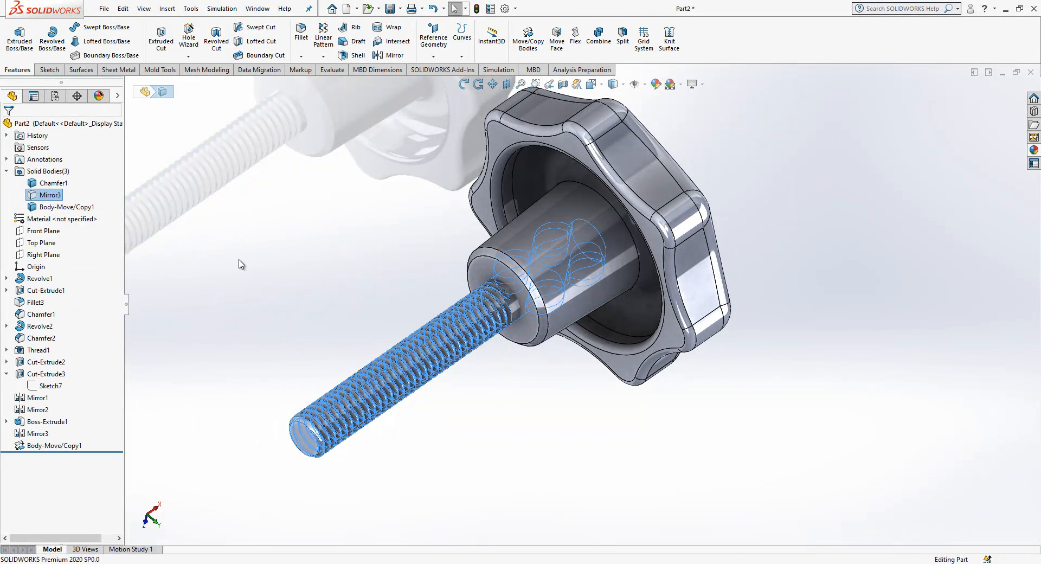
pyautogui.click(85, 207)
pyautogui.click(307, 243)
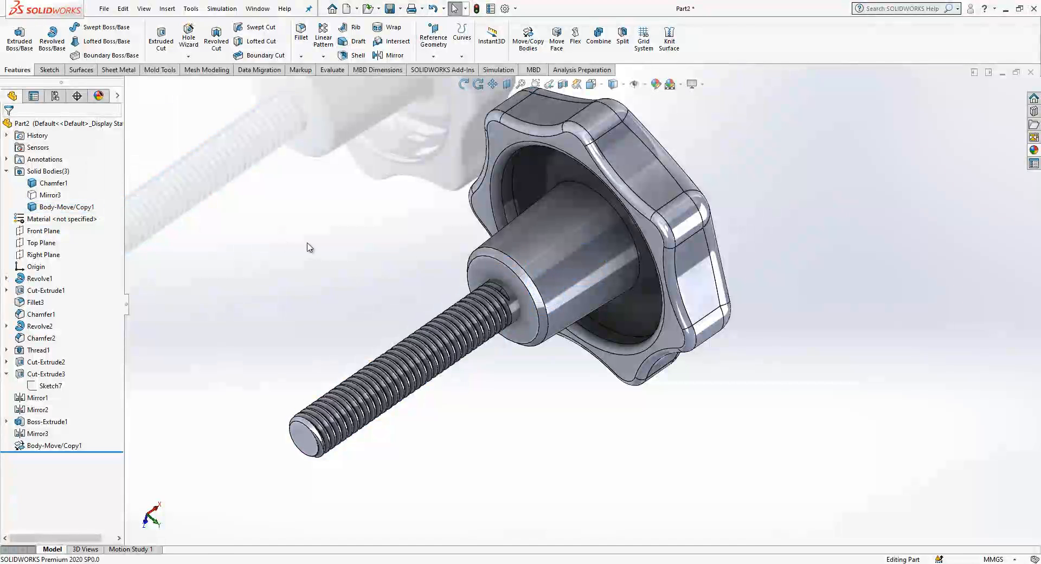
# Subtract the copied shaft body from the knob body with Combine
pyautogui.click(603, 41)
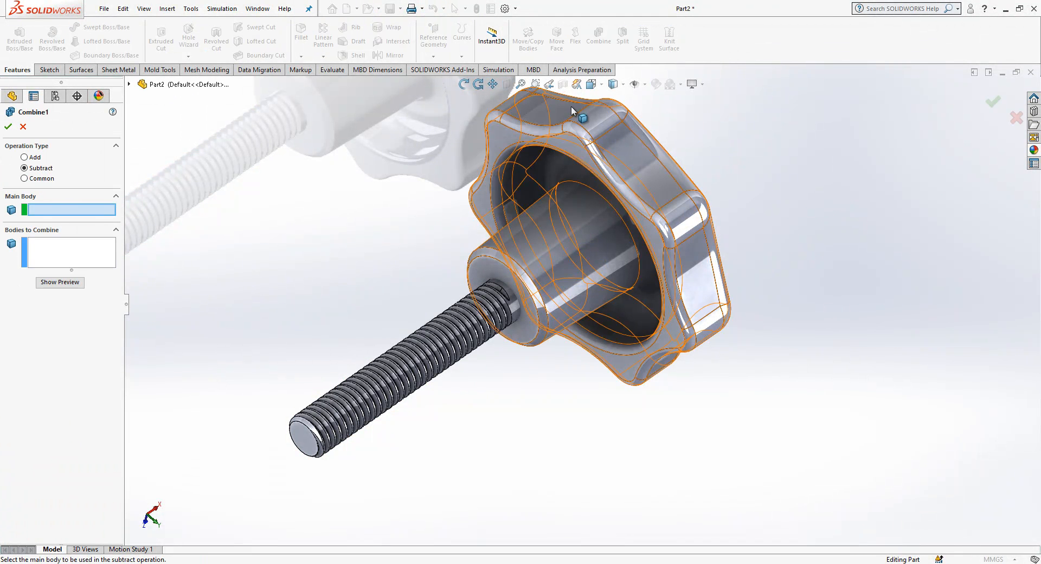
pyautogui.click(524, 229)
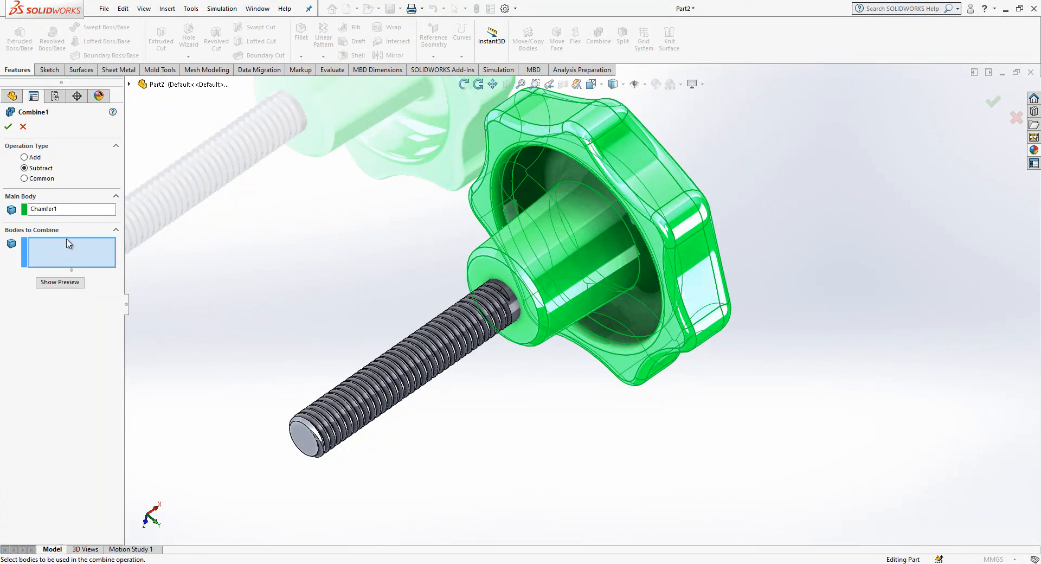
pyautogui.click(459, 316)
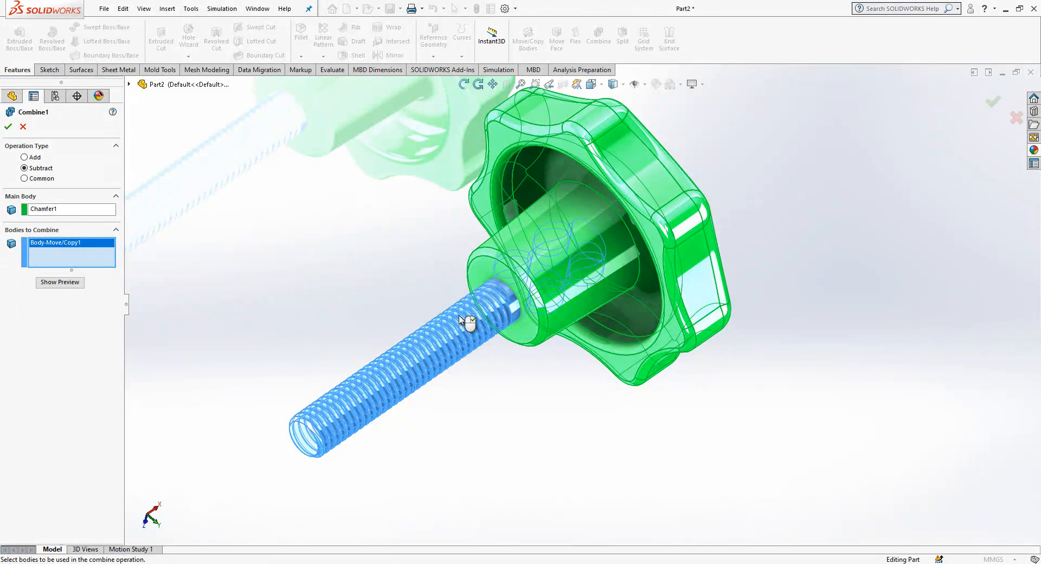
pyautogui.rightClick(459, 317)
pyautogui.moveTo(506, 308); pyautogui.dragTo(537, 269, button='middle')
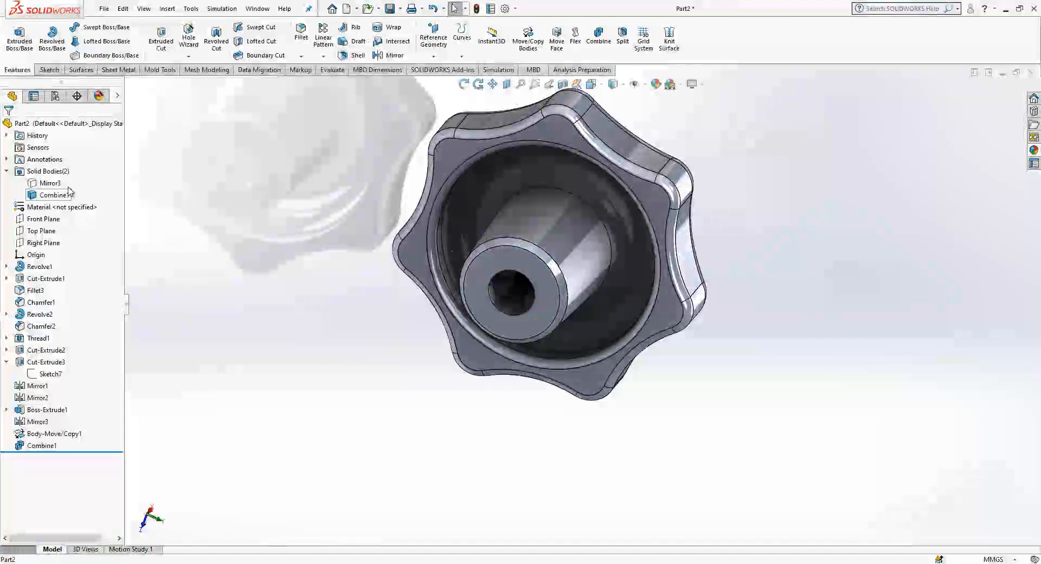
# Show the original shaft body again inside the hollowed knob
pyautogui.click(57, 183)
pyautogui.moveTo(530, 315); pyautogui.dragTo(634, 407, button='middle')
pyautogui.moveTo(654, 94); pyautogui.dragTo(678, 326, button='middle')
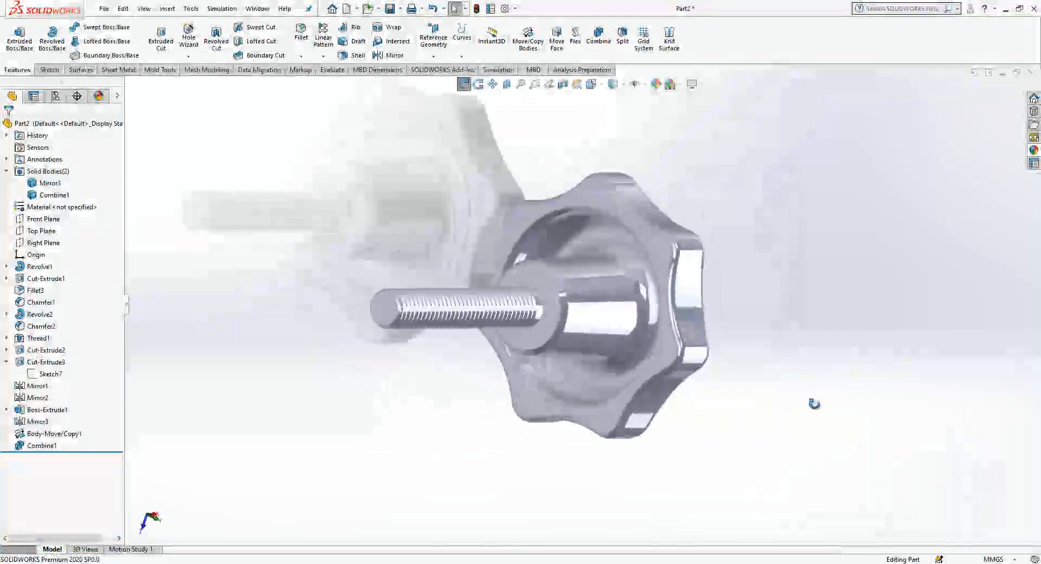